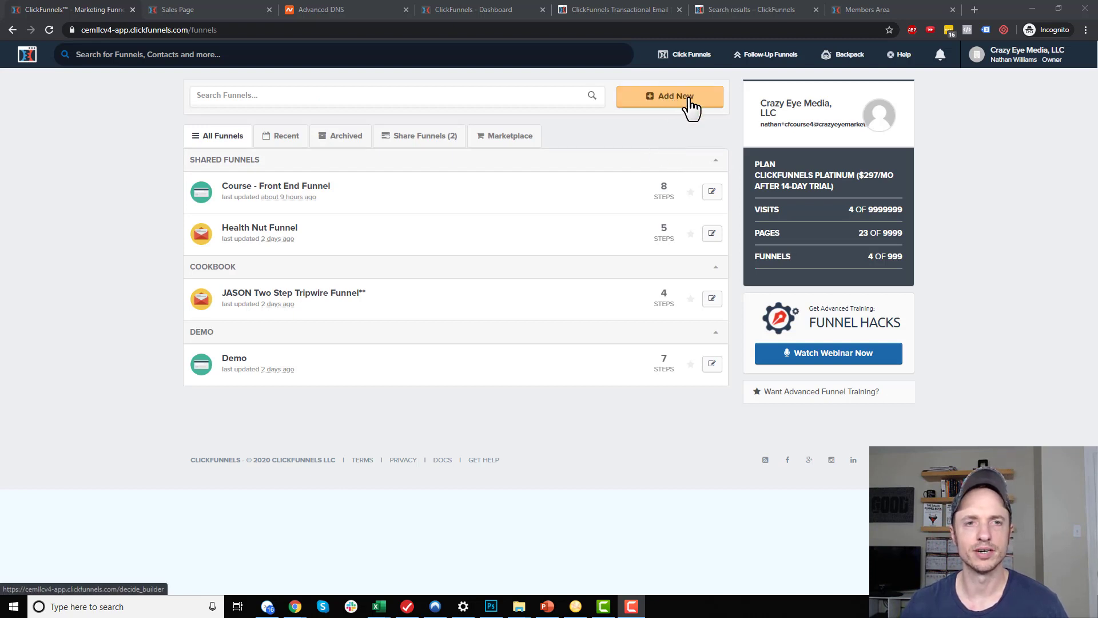
Bring up the All Funnels list with its four funnels, including Course - Front End Funnel and Demo
mouse_move(691, 54)
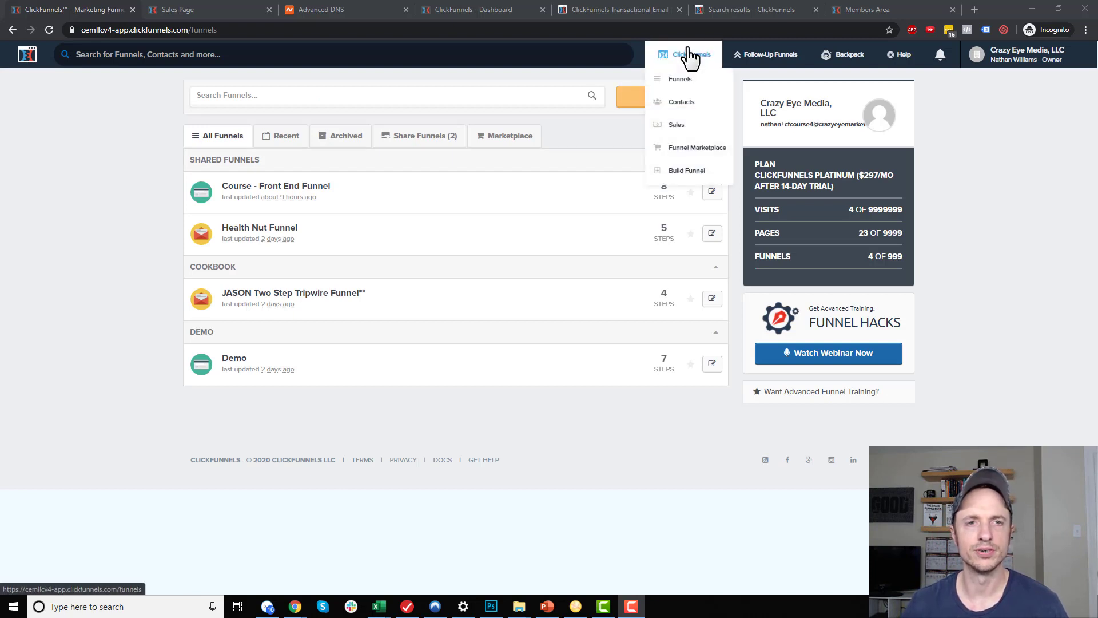
Start a new classic-builder funnel with the Sell Your Product goal and Membership type
left_click(685, 171)
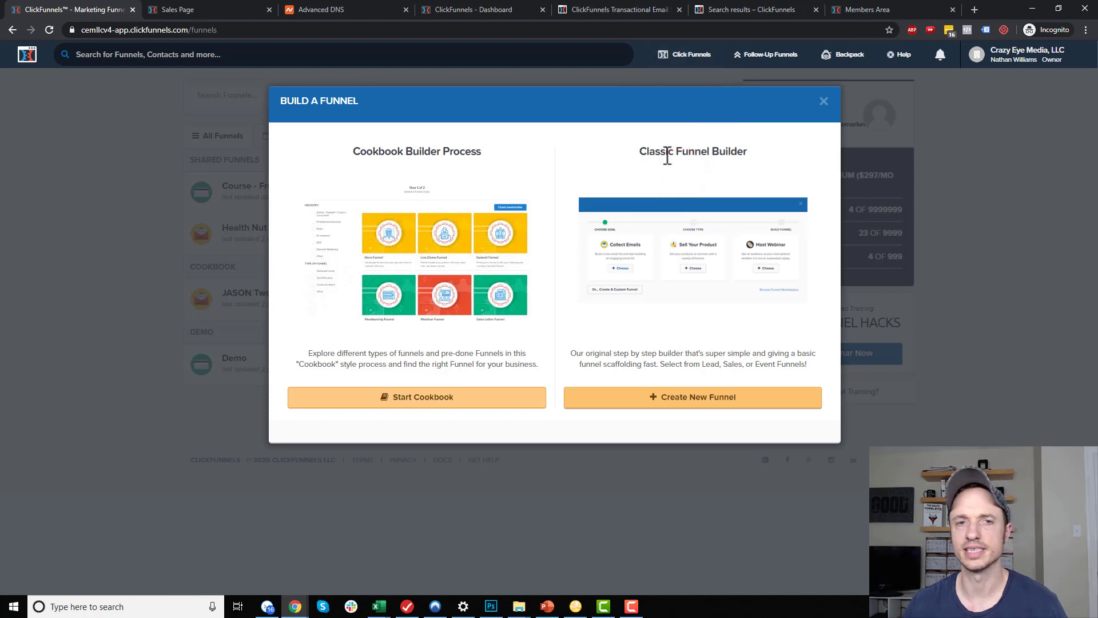
left_click(716, 400)
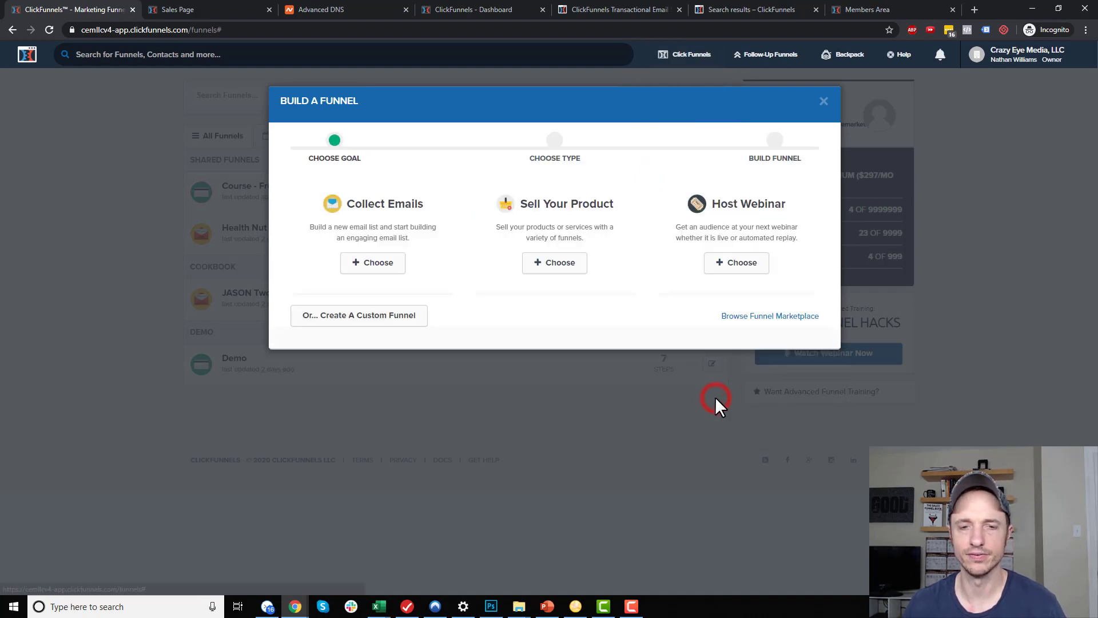
left_click(563, 217)
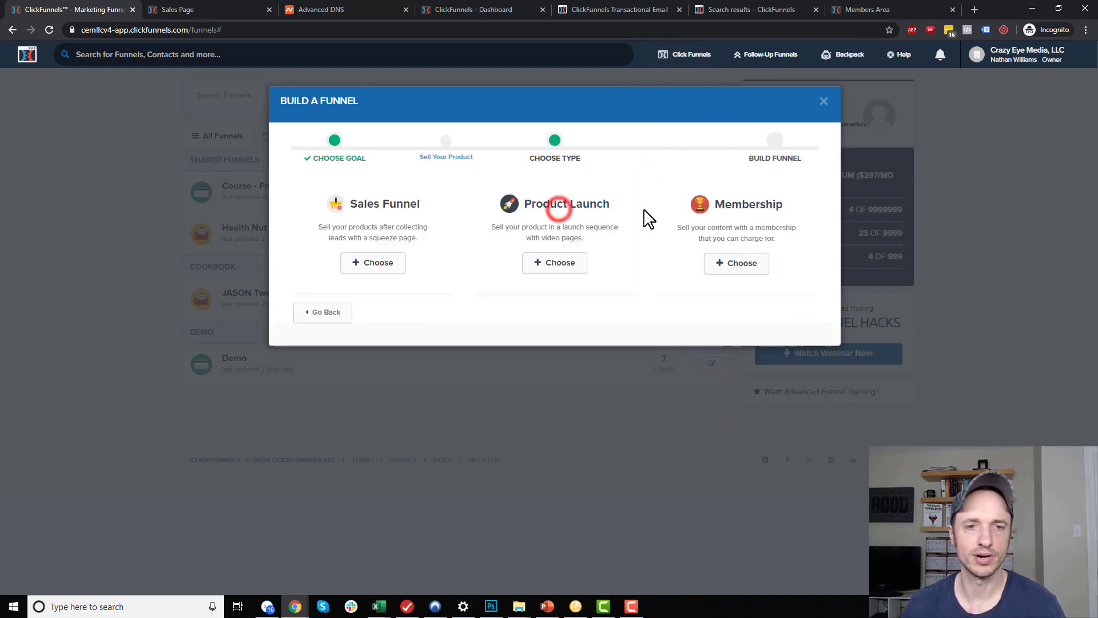
left_click(742, 219)
Name the funnel Membership Site, tag it Demo, and build it
left_click(476, 201)
type("Membership Site")
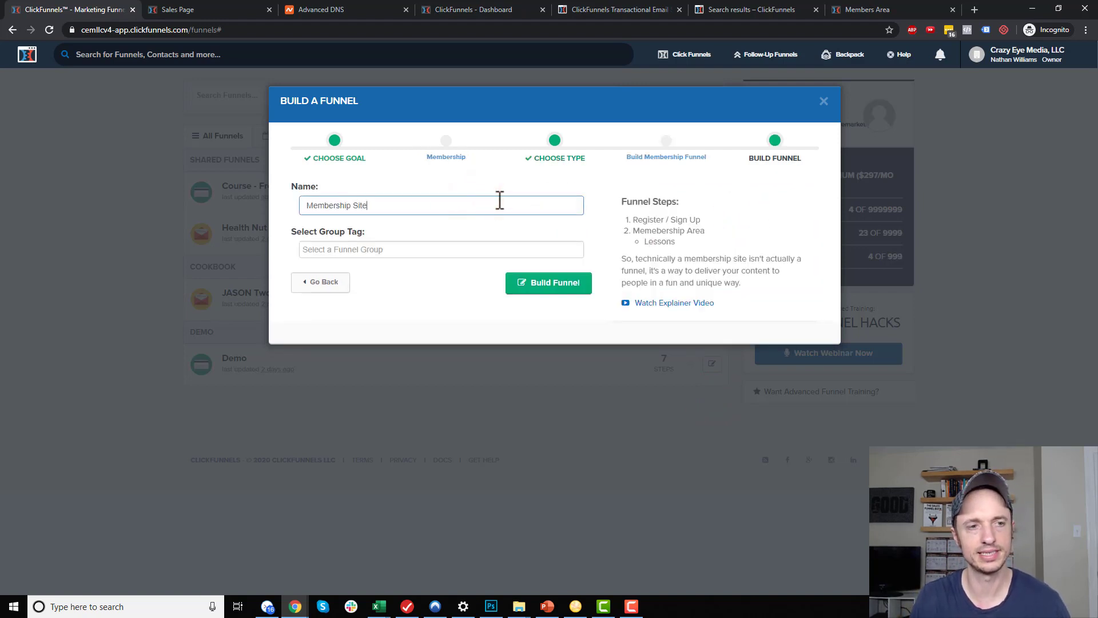
left_click(489, 249)
type("Dem")
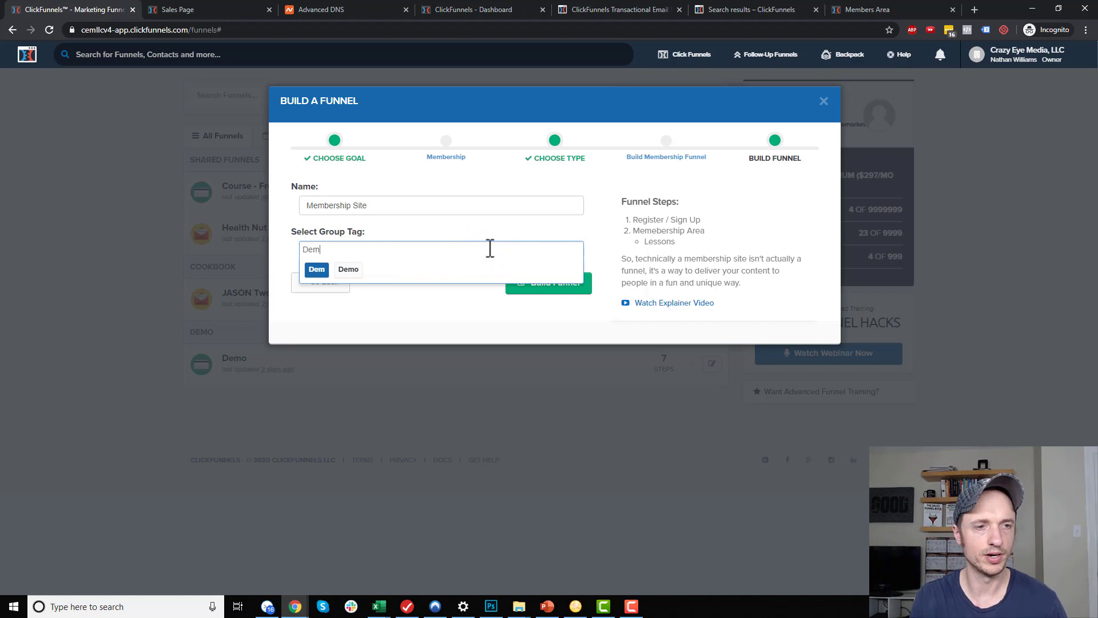
left_click(315, 271)
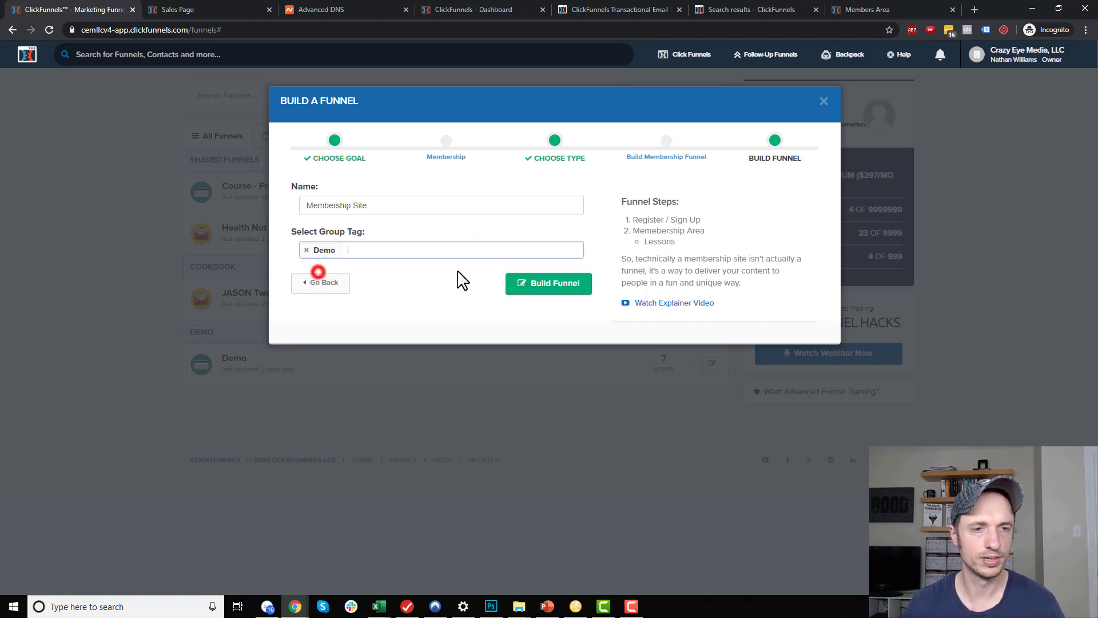
left_click(561, 284)
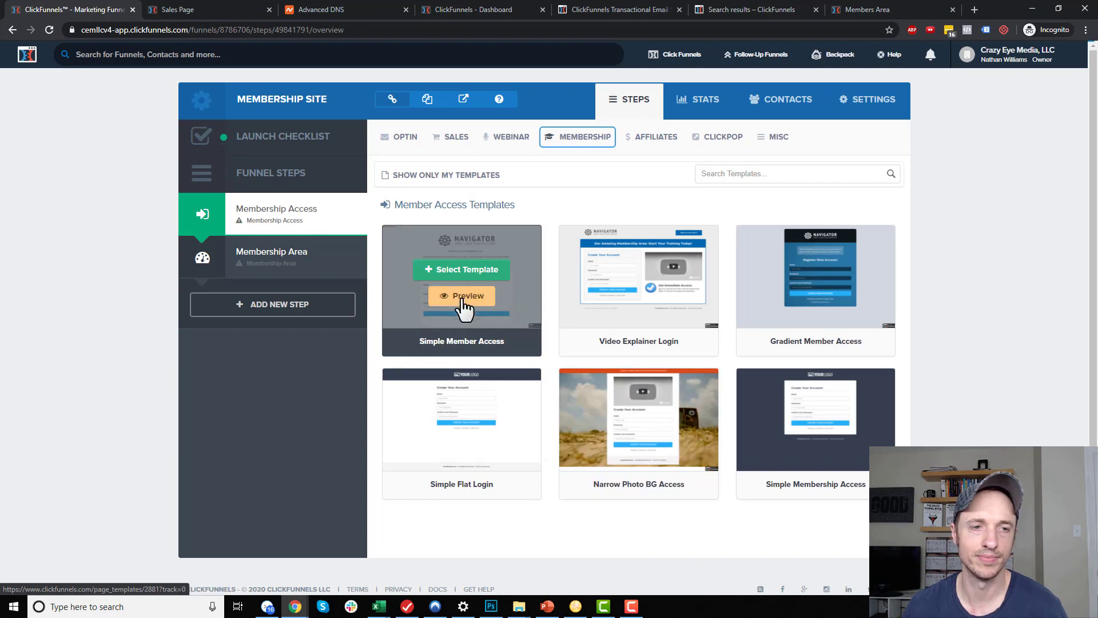
Apply the Simple Member Access template to the access step and view the funnel settings
left_click(475, 268)
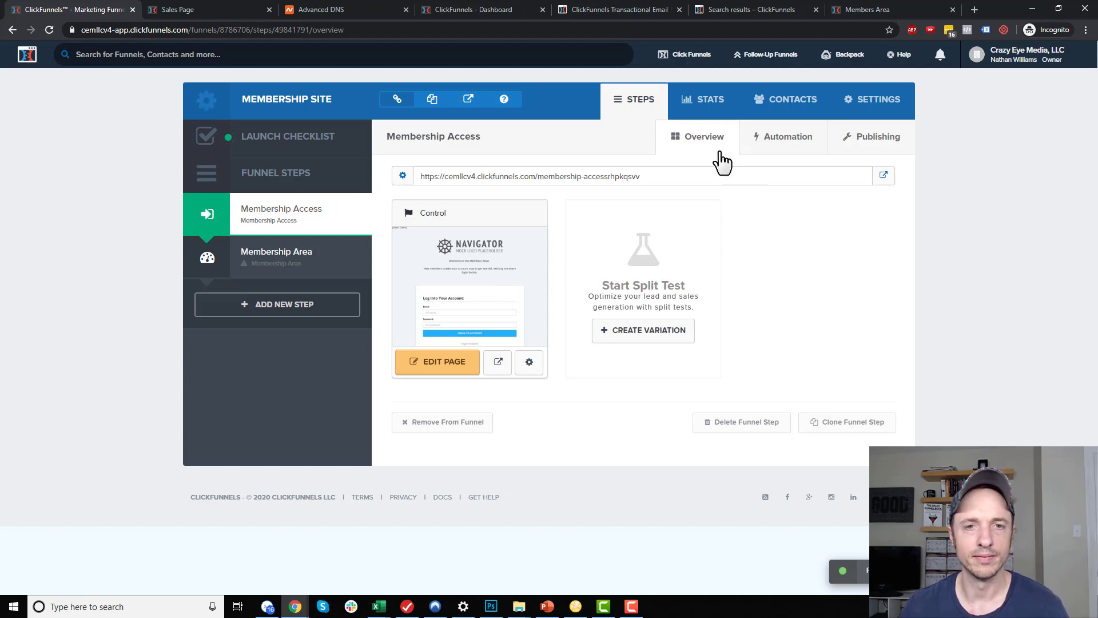
left_click(858, 106)
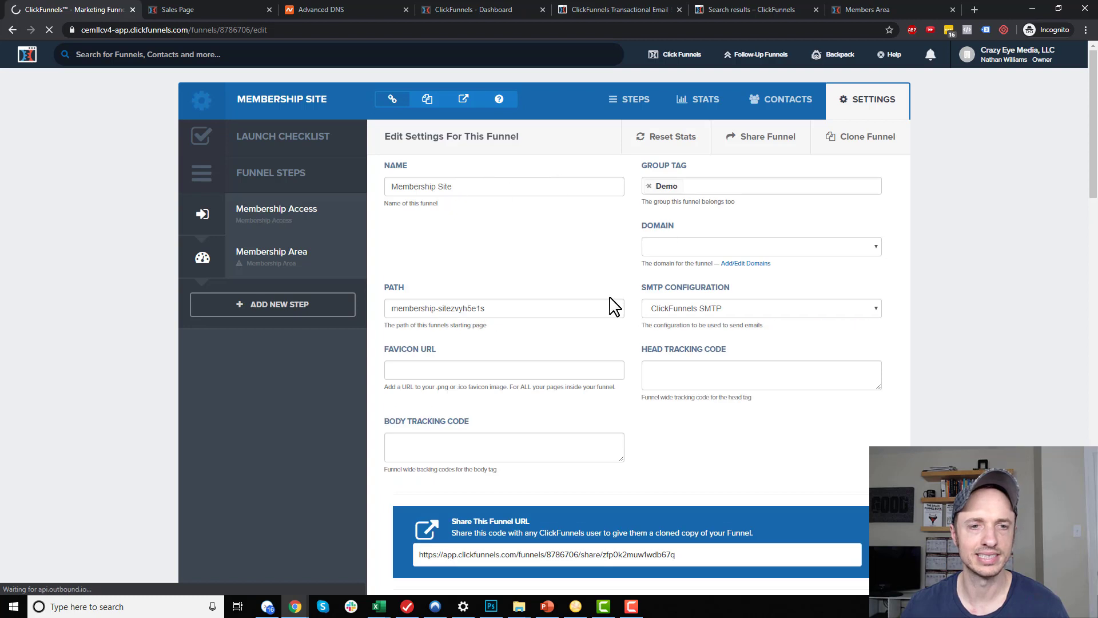
left_click(783, 250)
left_click(718, 274)
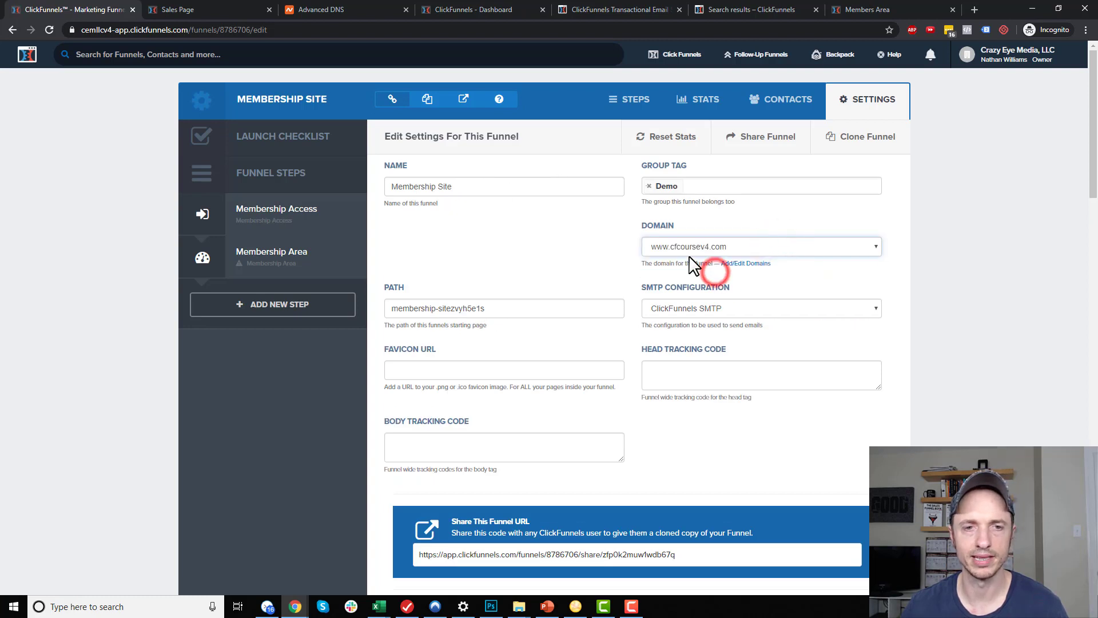
left_click(549, 308)
triple_click(589, 312)
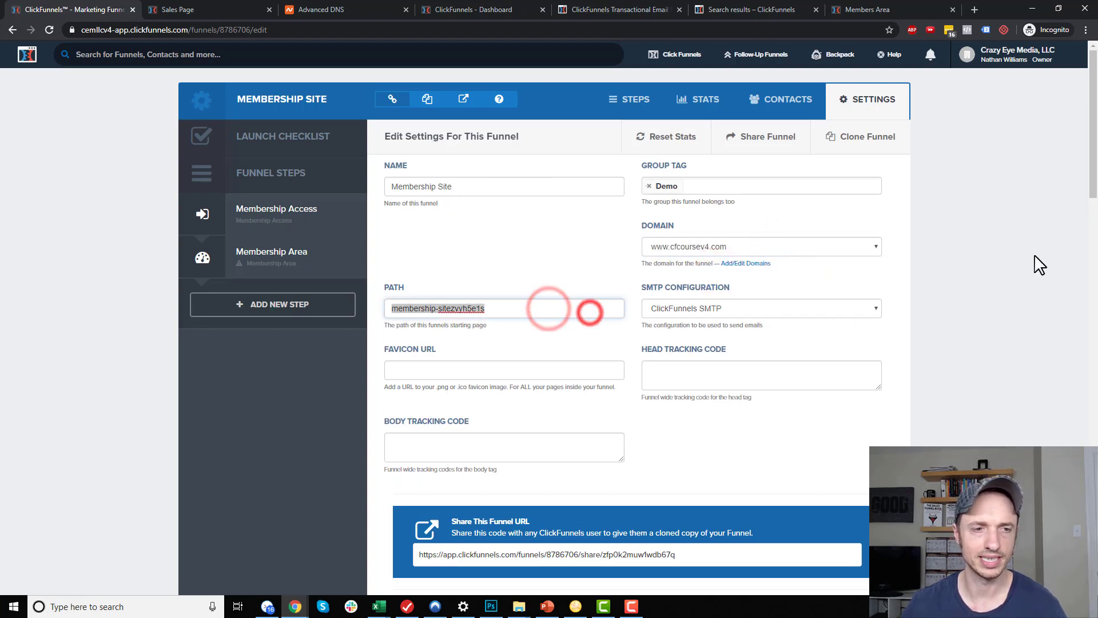
type("me")
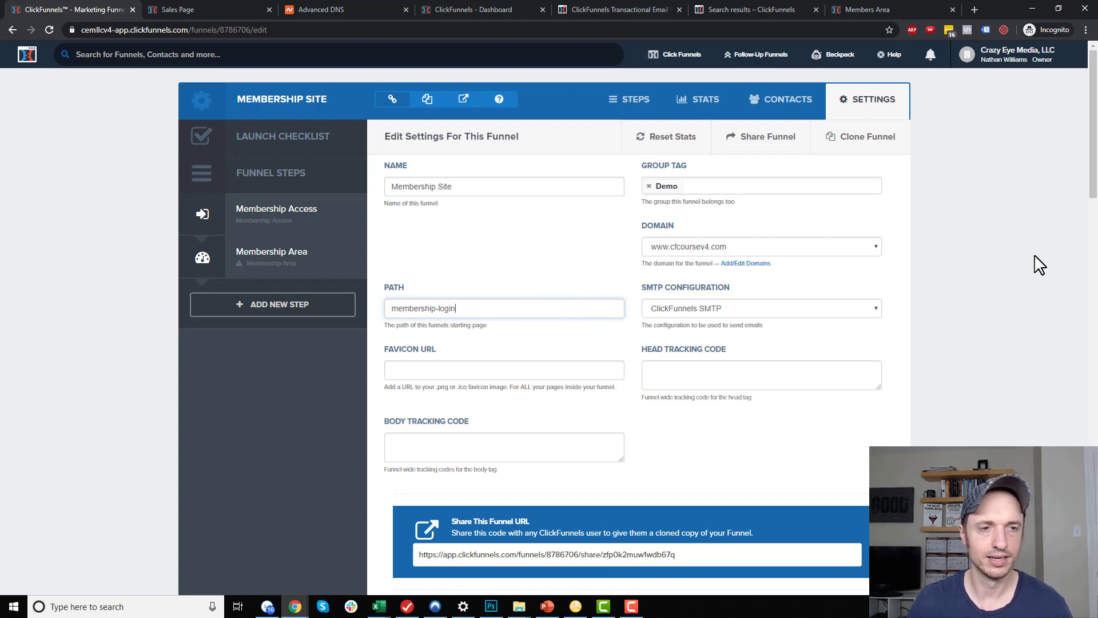
scroll(741, 327, "down", 20)
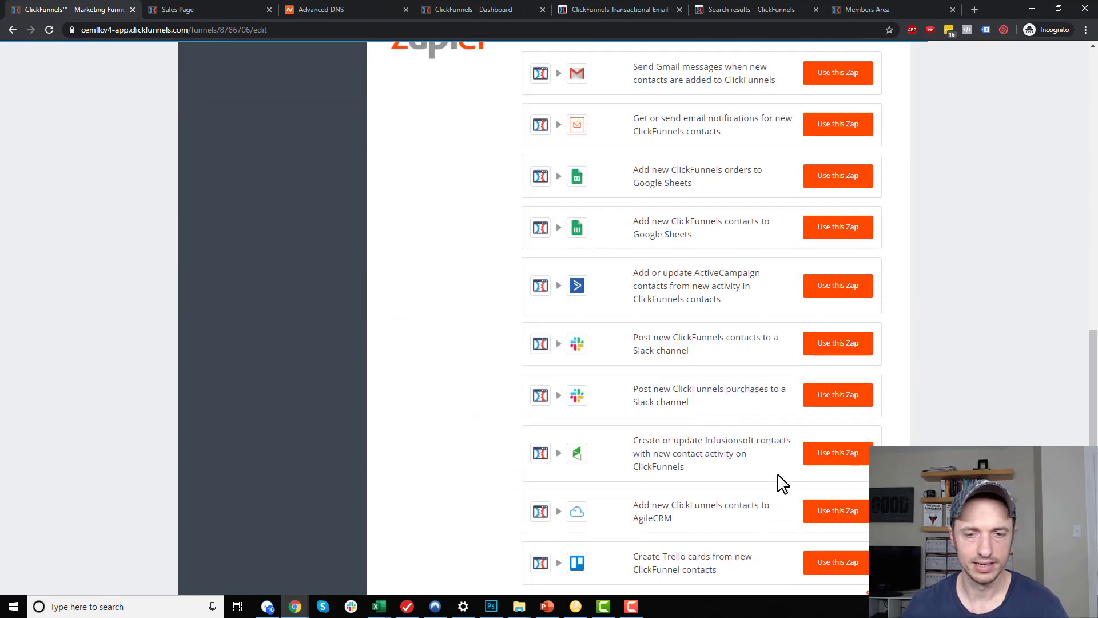
left_click(824, 501)
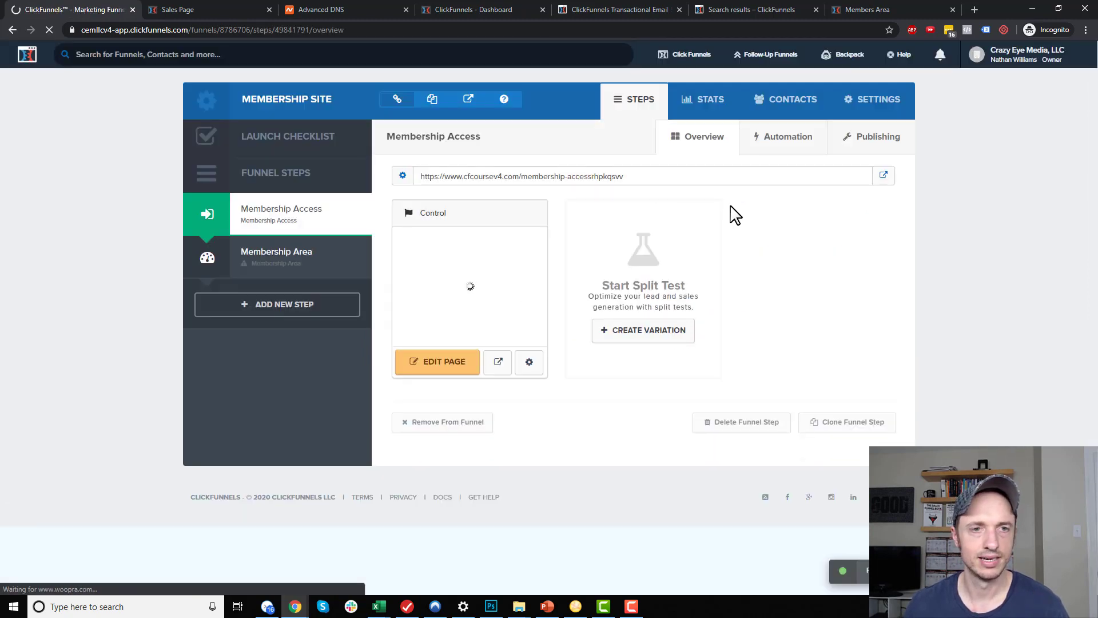
Set the Membership Access step's path to membership-login and update the page settings
left_click(889, 140)
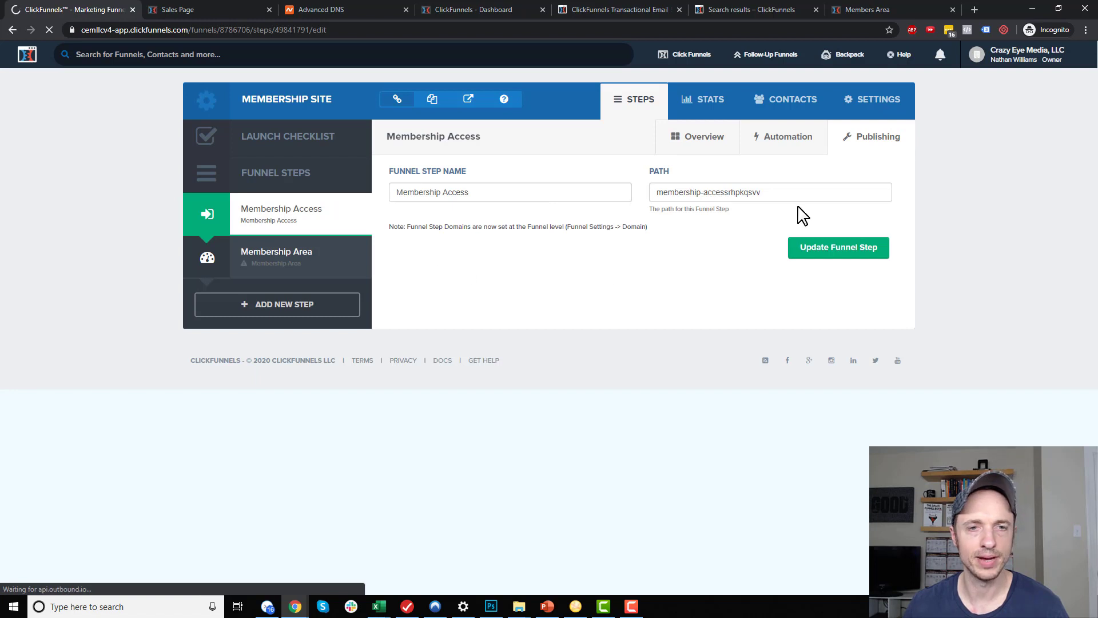
triple_click(816, 194)
type("membership-logi")
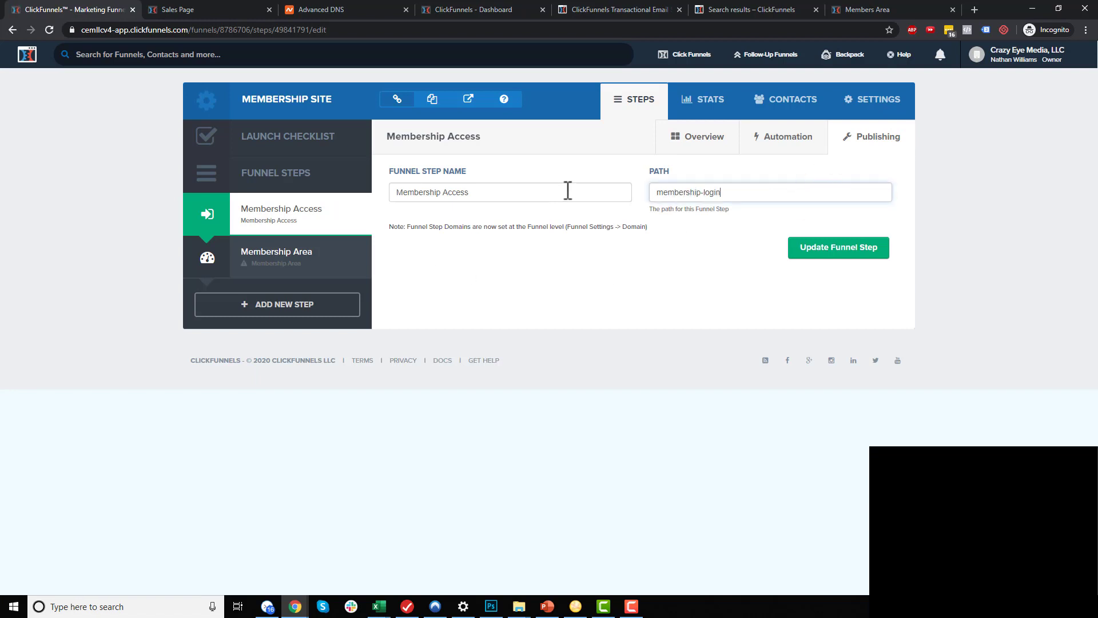
type("n")
left_click(827, 256)
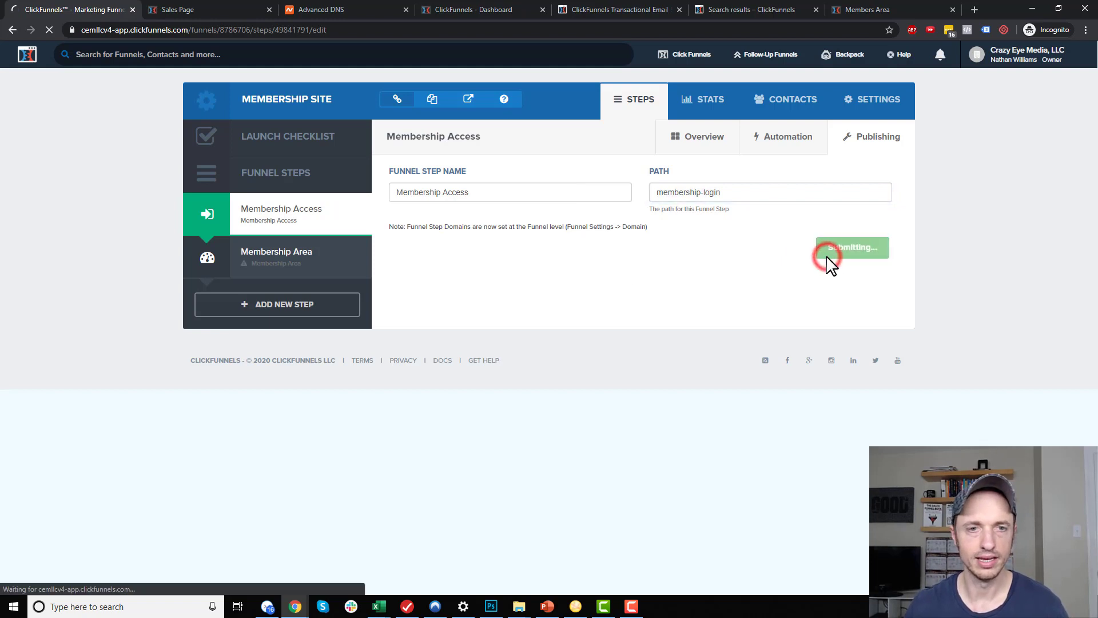
left_click(524, 362)
left_click(549, 233)
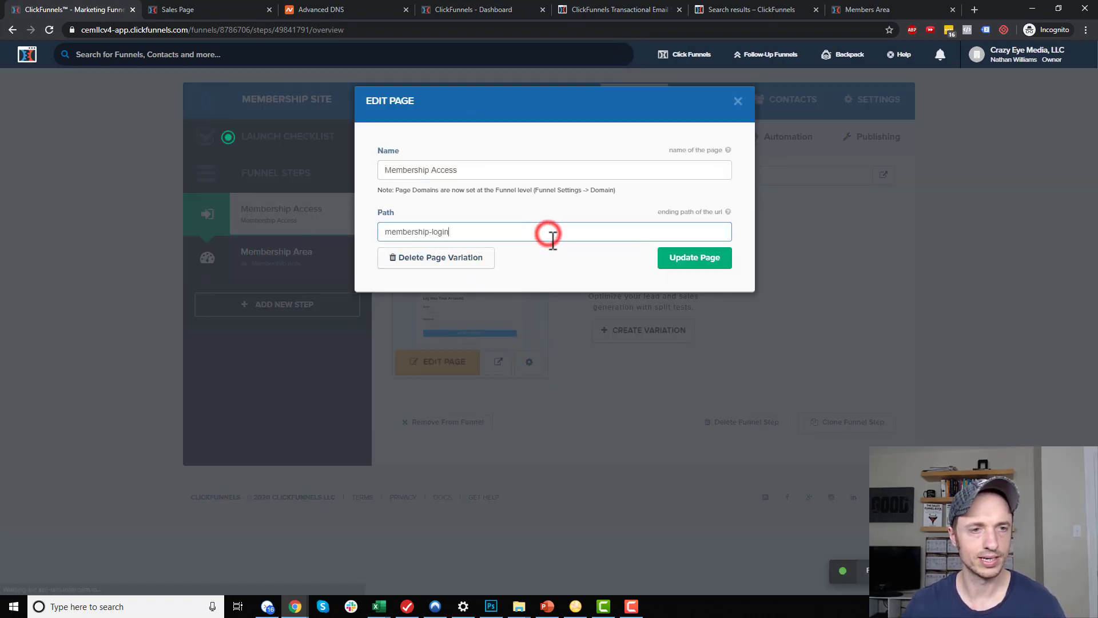
type("-a")
left_click(687, 258)
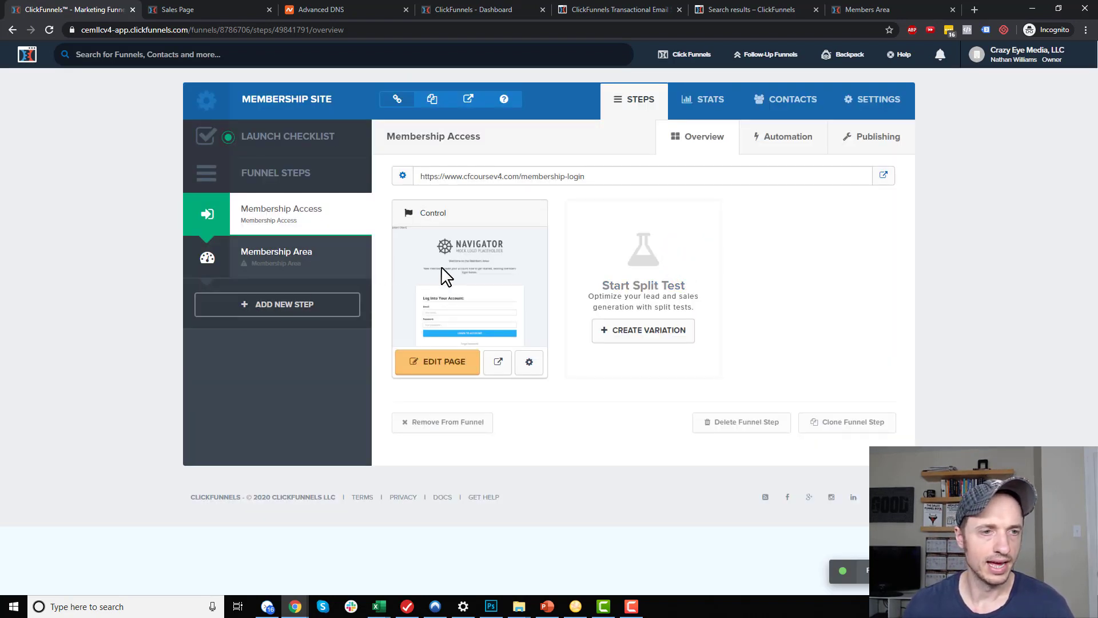
On the login page, add a User Login form and delete the original account form
left_click(447, 373)
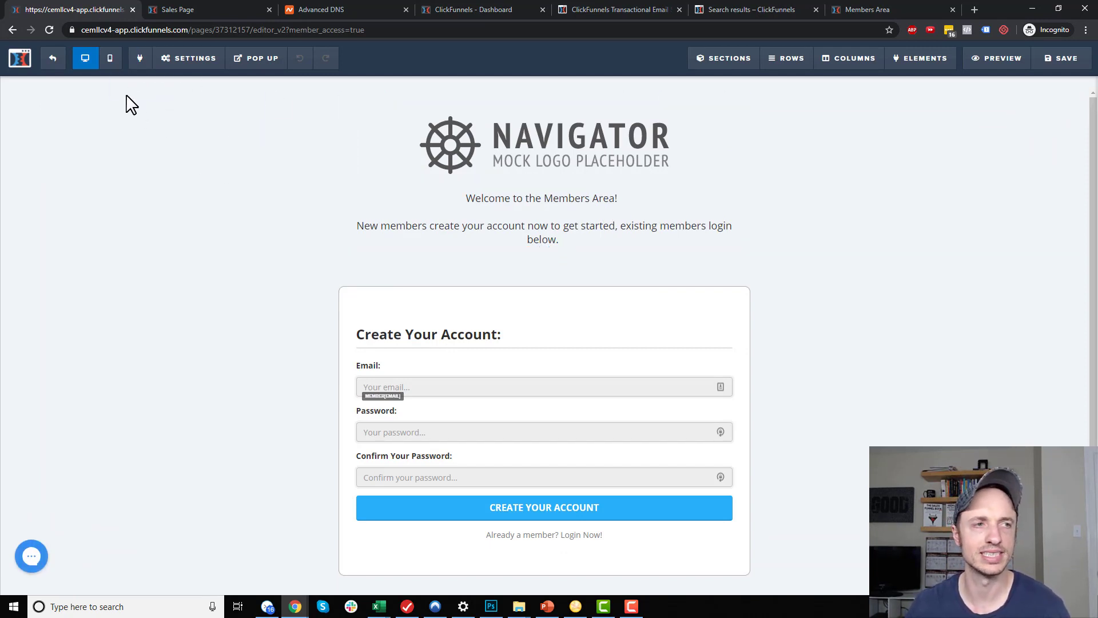
mouse_move(758, 58)
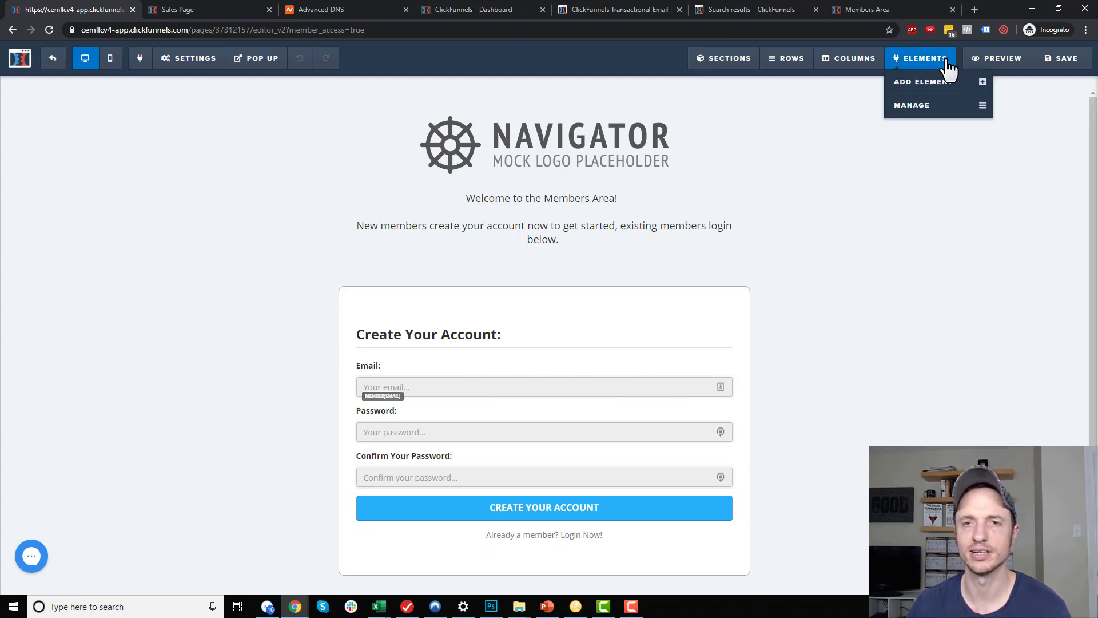
left_click(937, 81)
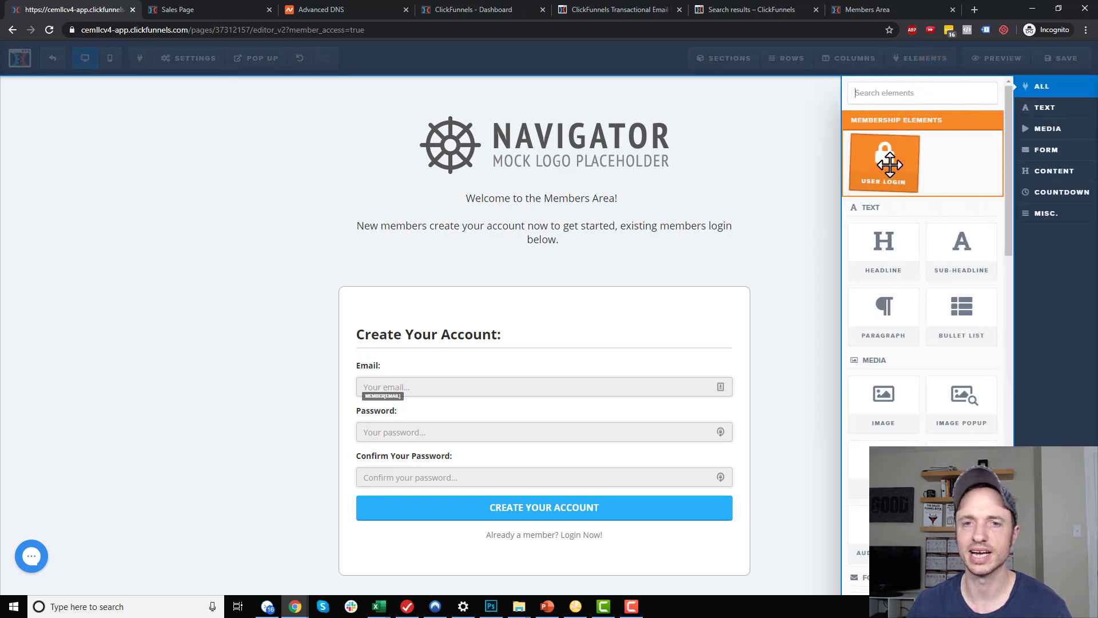
left_click_drag(895, 163, 539, 368)
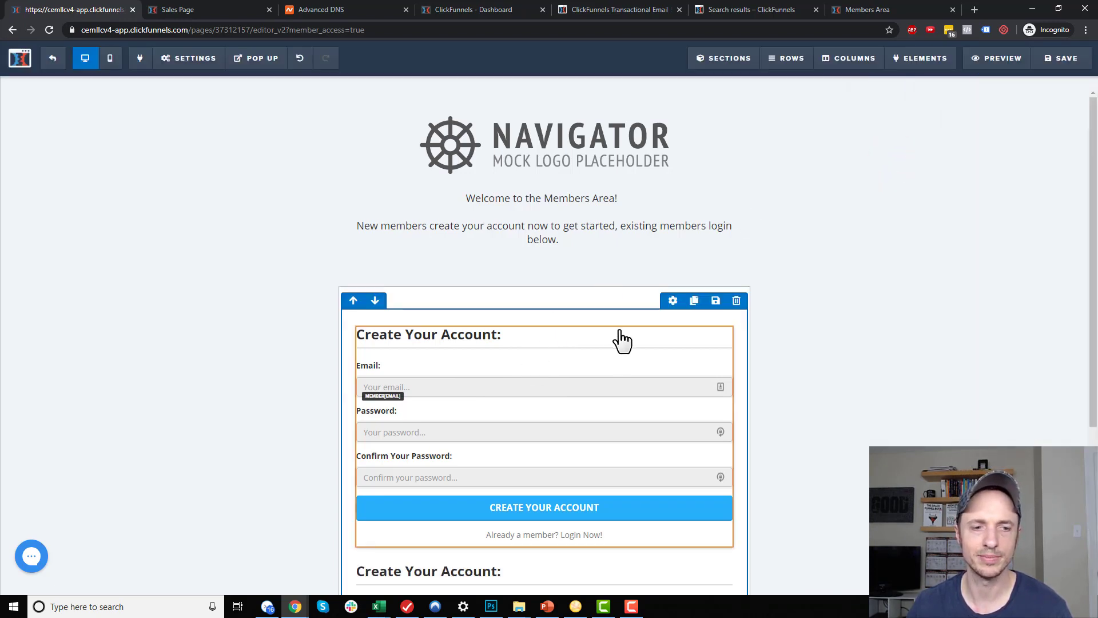
scroll(614, 339, "down", 4)
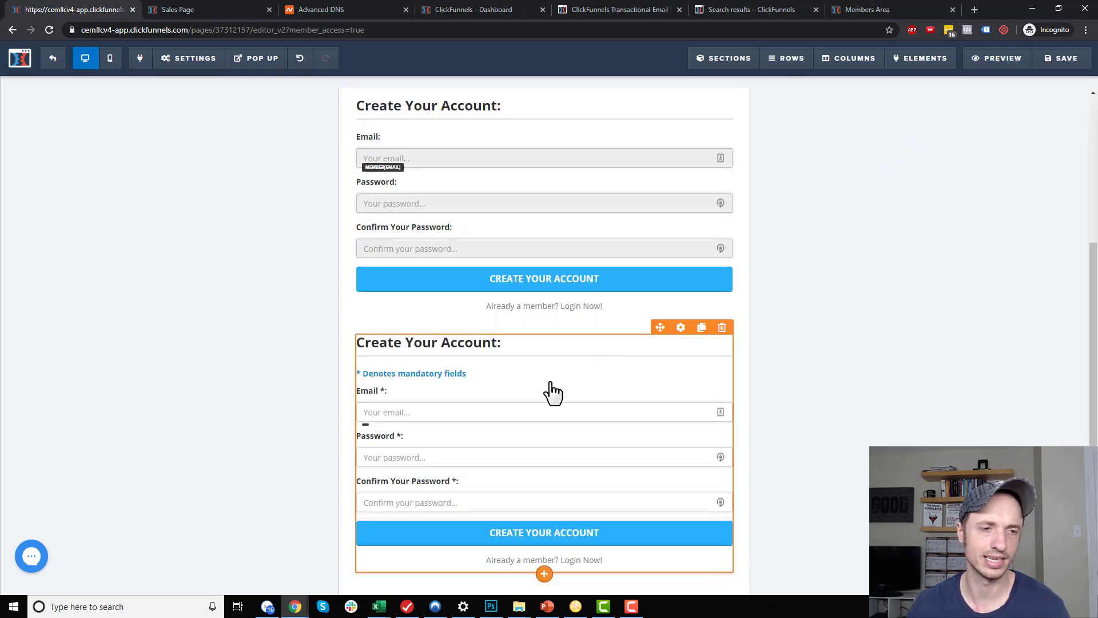
scroll(551, 392, "up", 2)
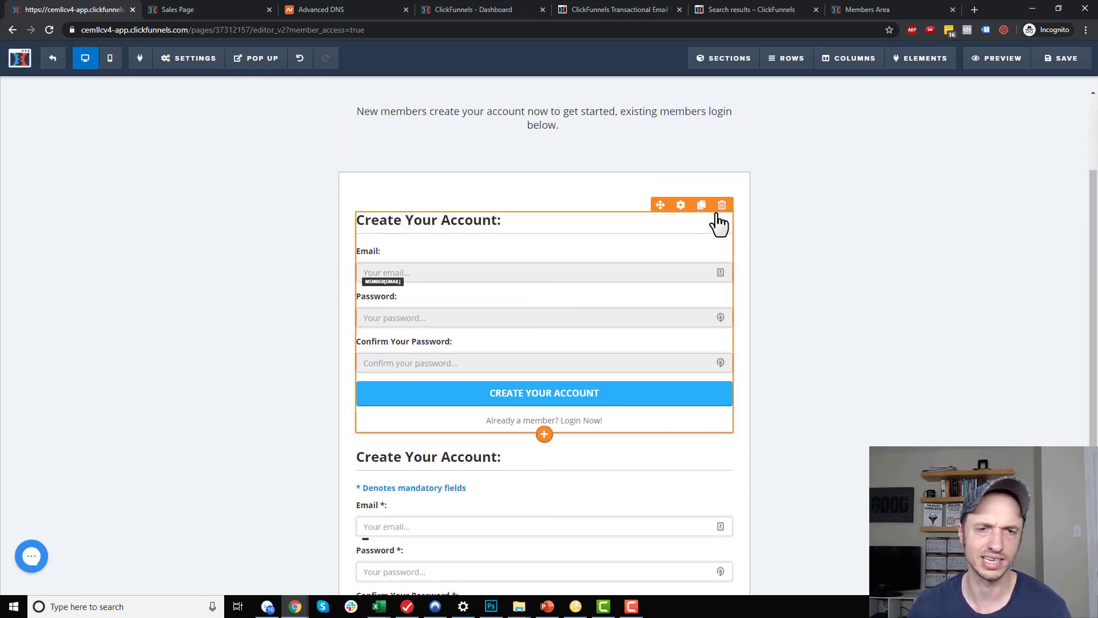
left_click(721, 205)
left_click(602, 95)
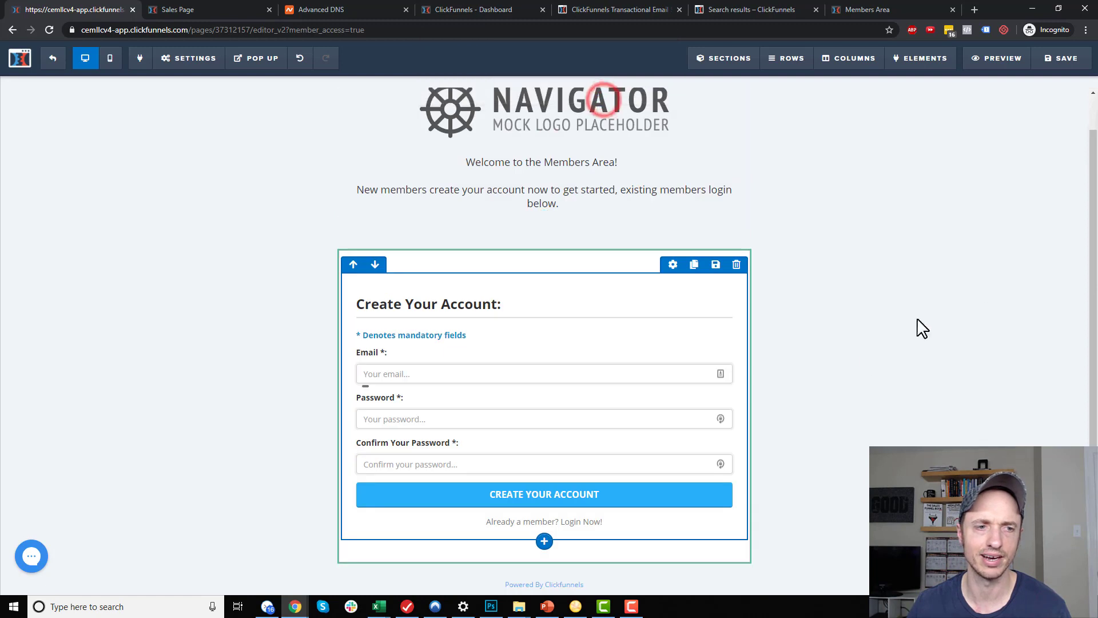
Delete the logo and welcome header section from the page
left_click(863, 349)
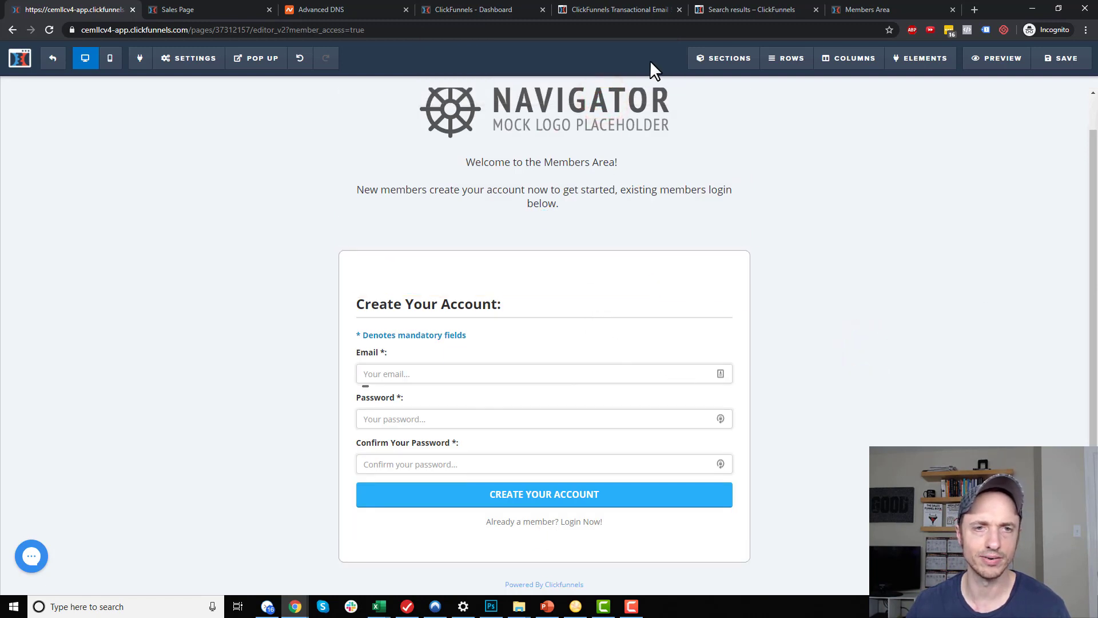
left_click(741, 103)
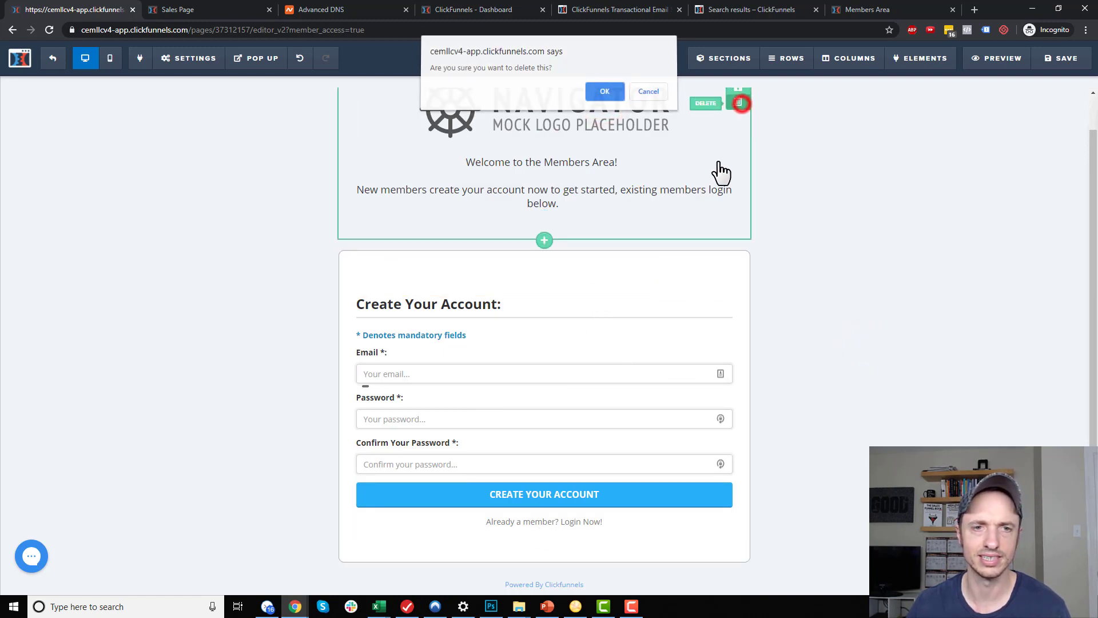
left_click(605, 93)
left_click(932, 249)
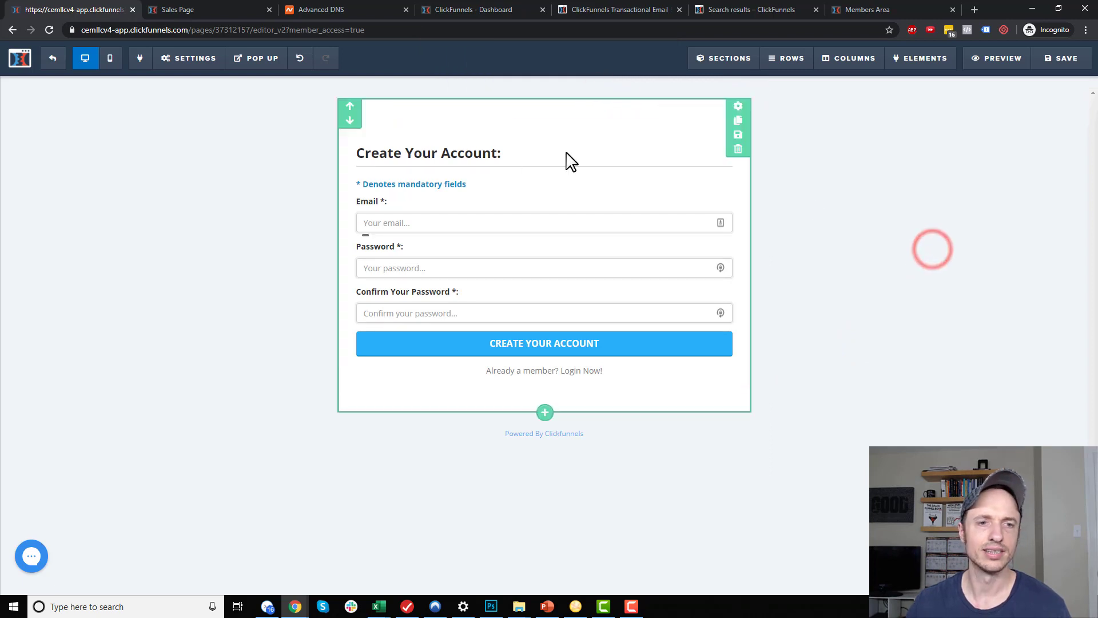
Make the Create Your Account button orange-red and exit the editor
left_click(560, 189)
scroll(990, 355, "down", 3)
left_click(1016, 544)
left_click(902, 460)
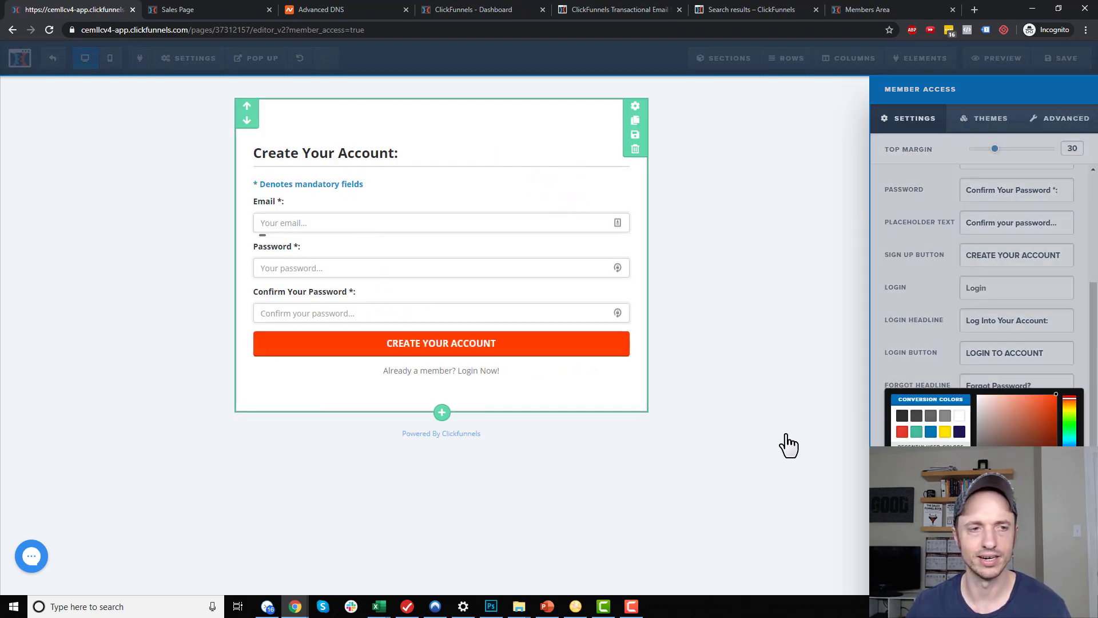
left_click(787, 434)
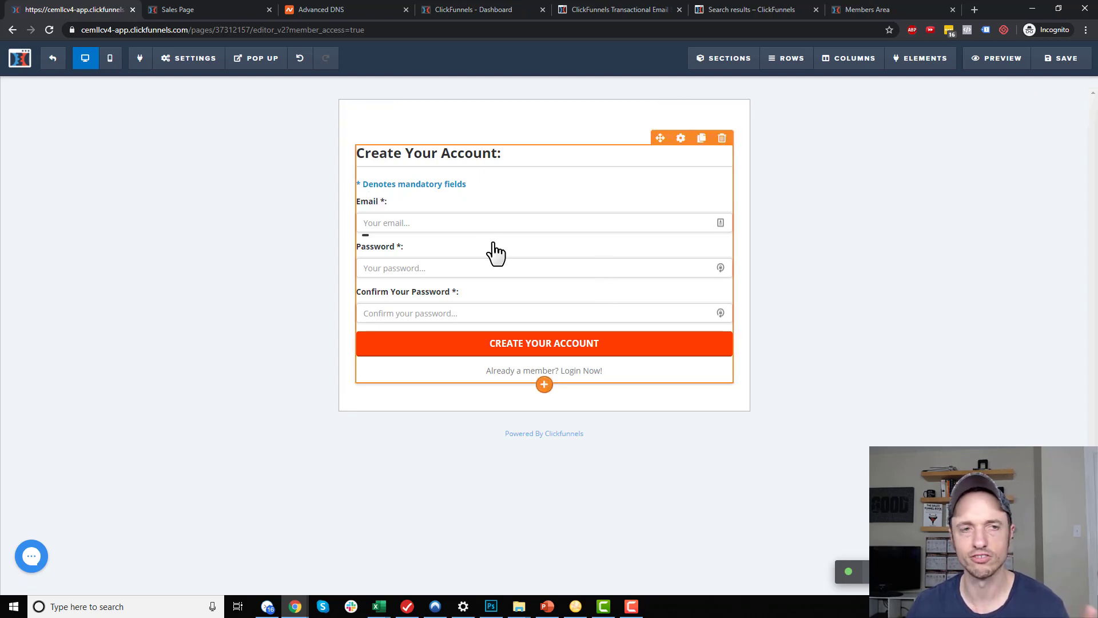
left_click(53, 60)
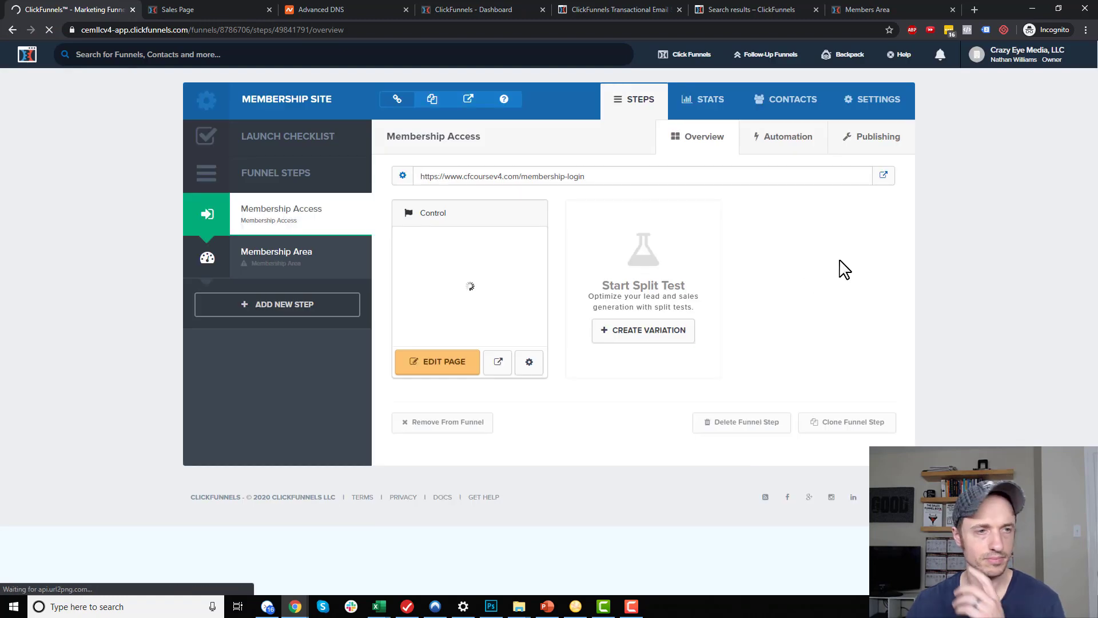
Copy the Membership Access URL and load the membership-login page in the members area tab
left_click_drag(637, 177, 418, 177)
right_click(447, 178)
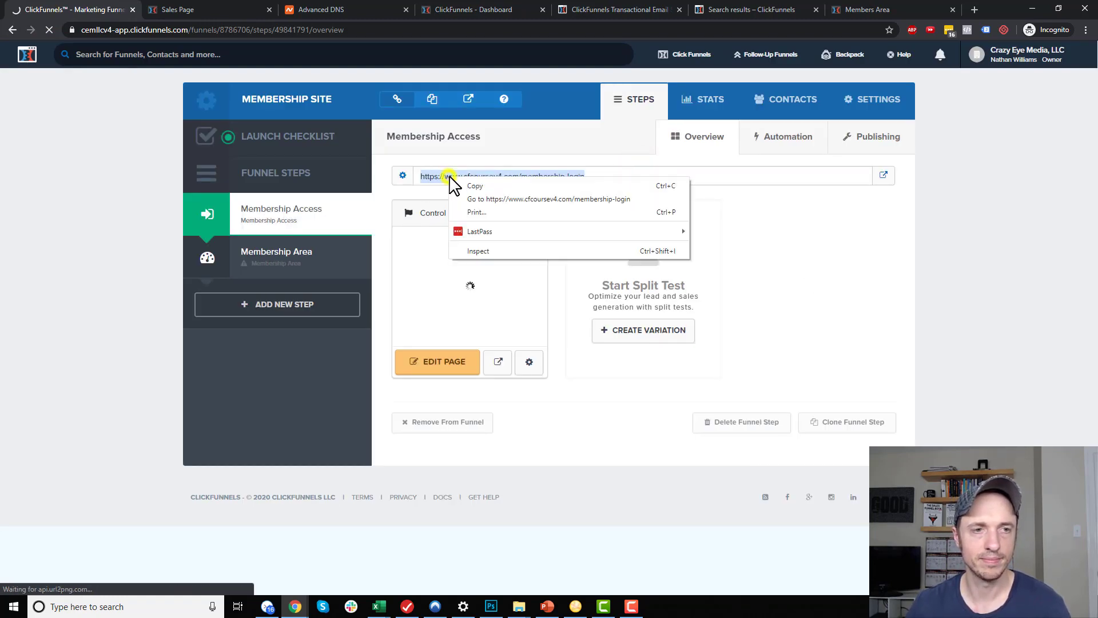
left_click(482, 186)
left_click(899, 8)
left_click(799, 30)
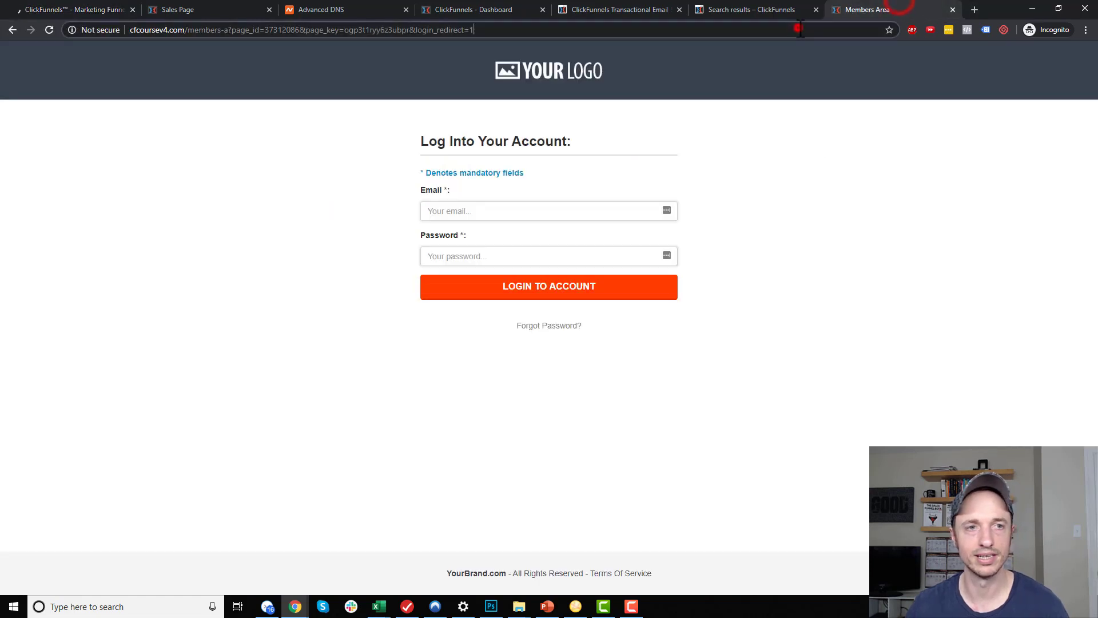
key("ctrl+v")
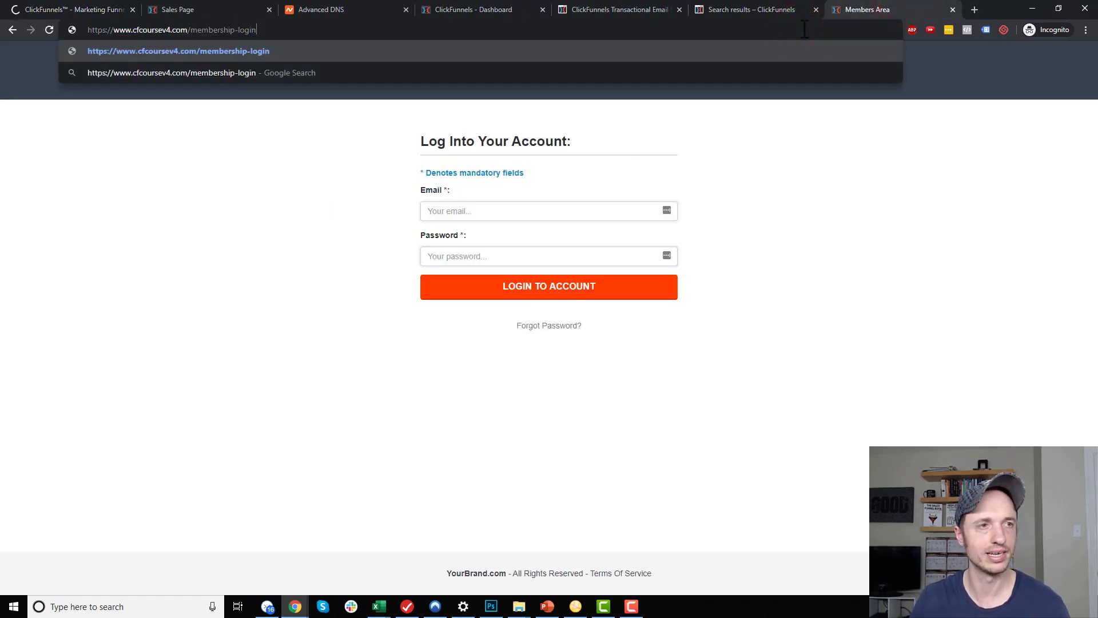
key("Return")
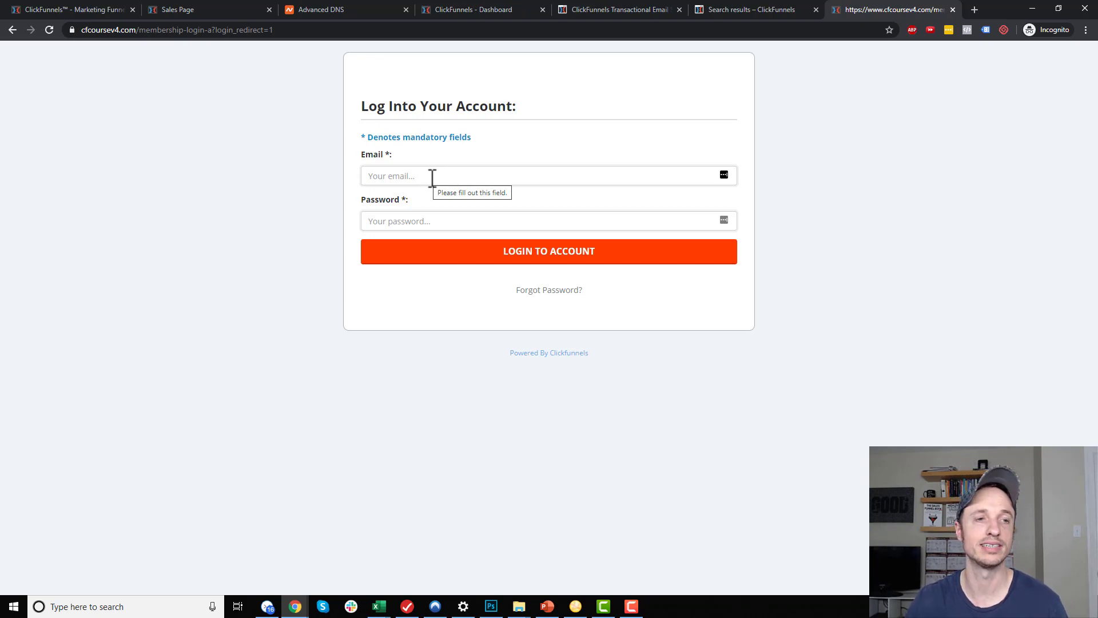
Try the live login form's email field, then return to the ClickFunnels tab
left_click(428, 179)
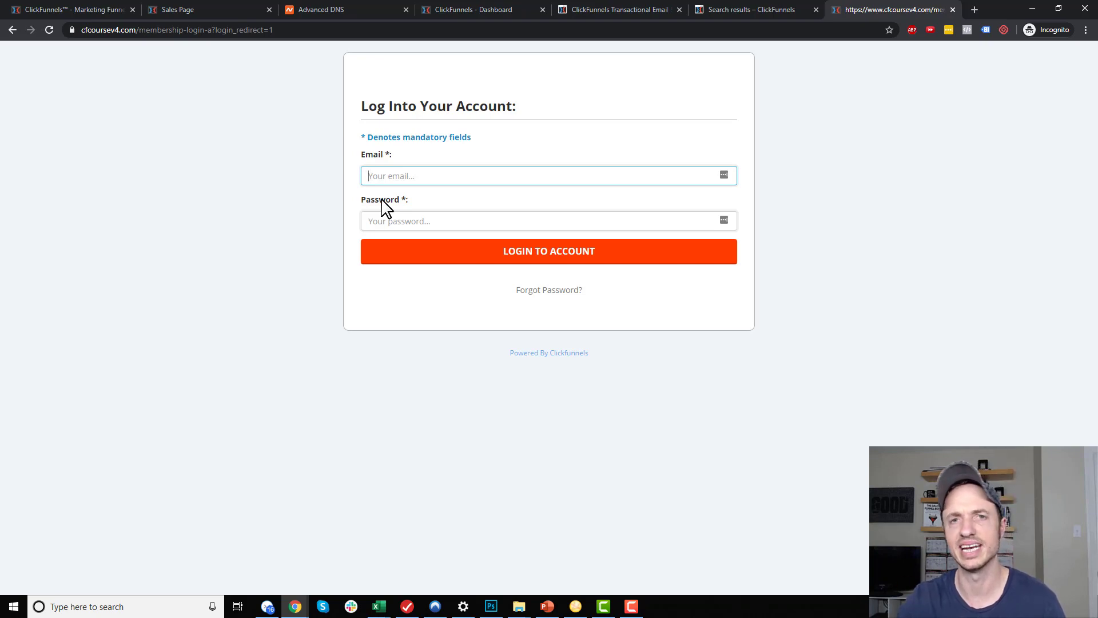
left_click(429, 175)
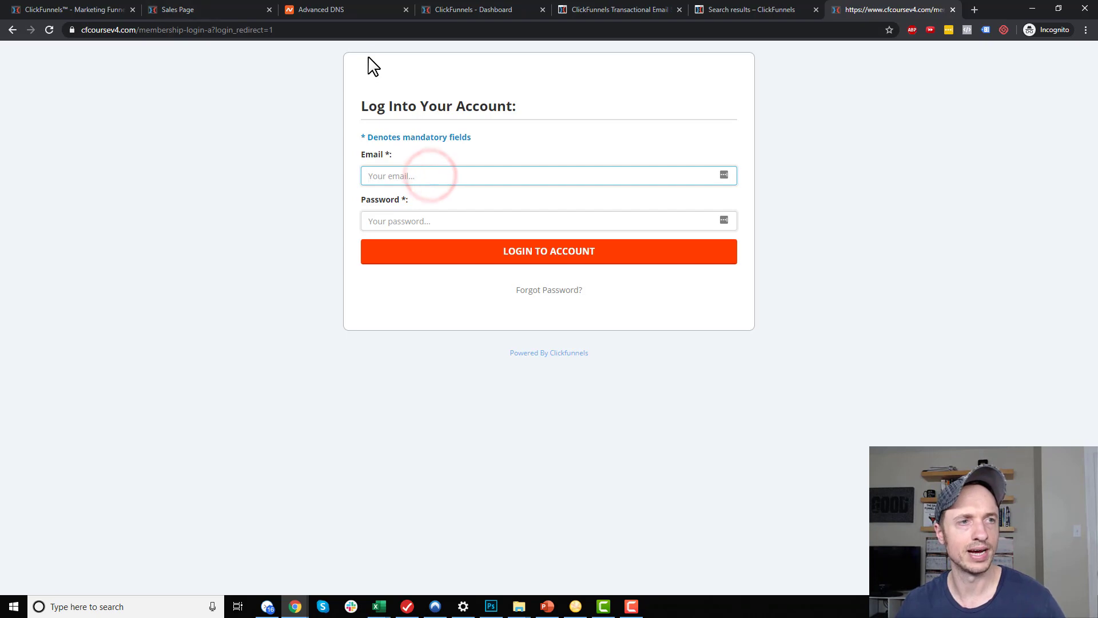
left_click(368, 29)
left_click(109, 8)
left_click(632, 177)
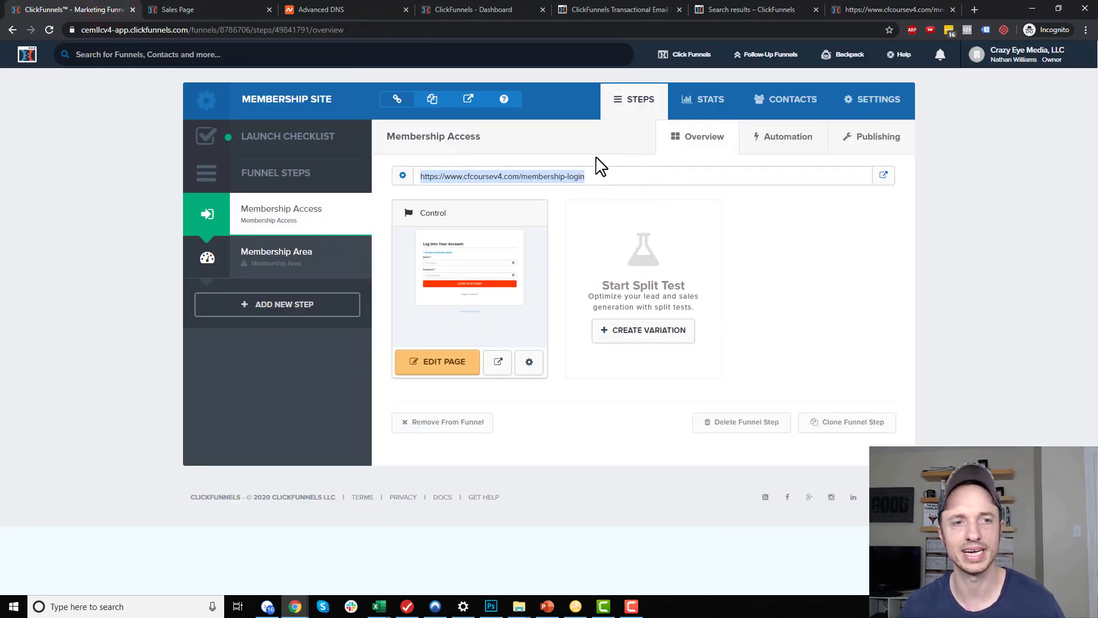
Apply the Clean Members Area template to the Membership Area step
left_click(600, 175)
left_click_drag(611, 176, 470, 179)
left_click(545, 174)
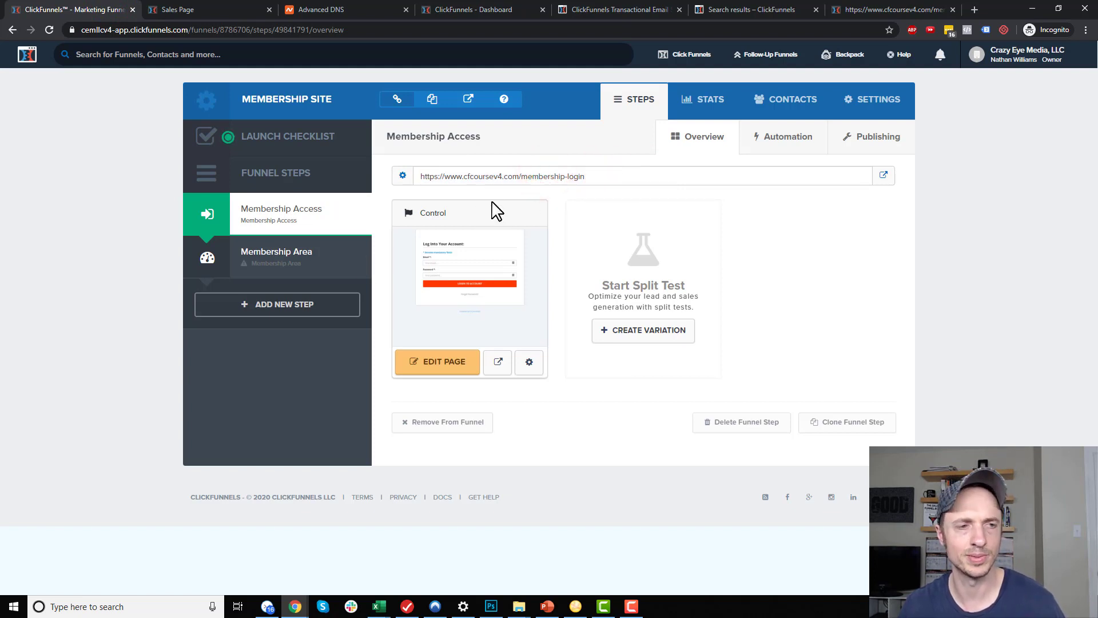
left_click(291, 270)
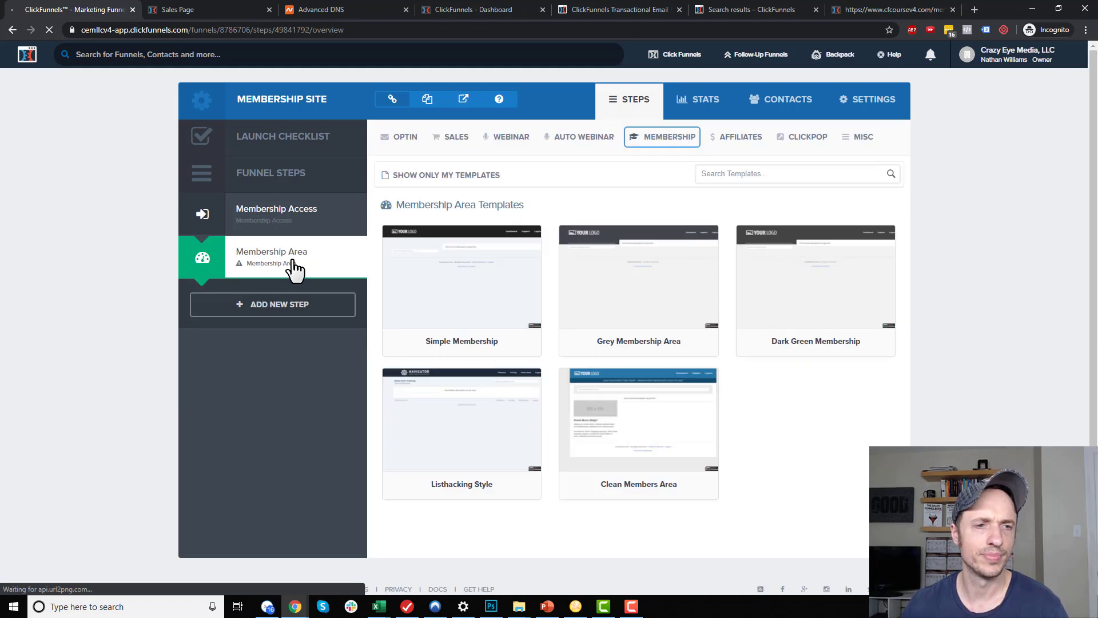
left_click(627, 412)
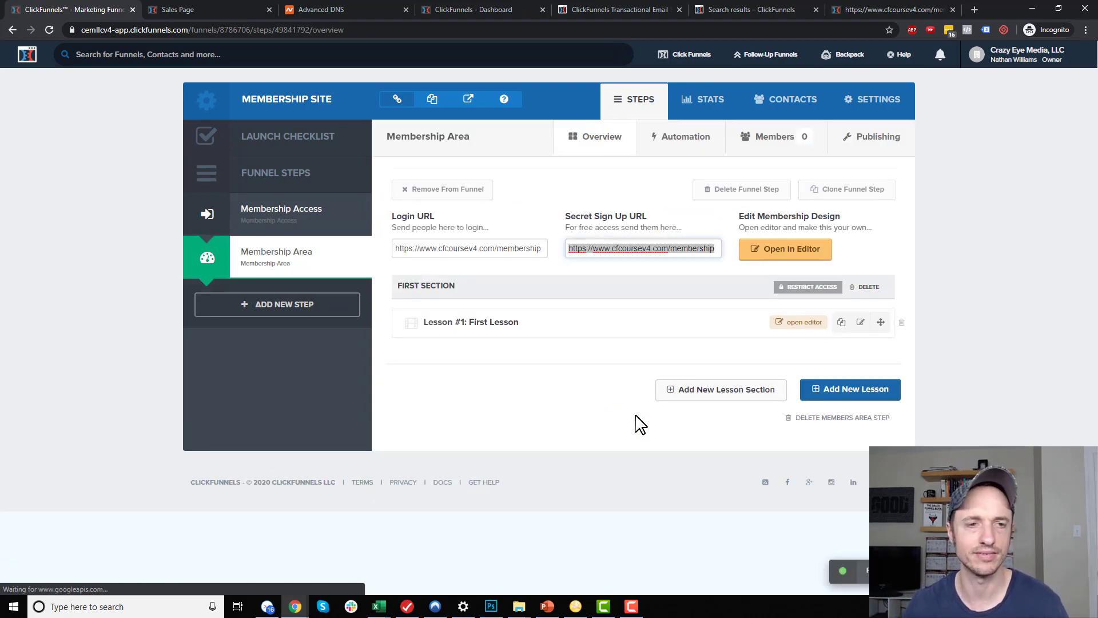
Change the Membership Area step's path to member-area and update the page
left_click(876, 140)
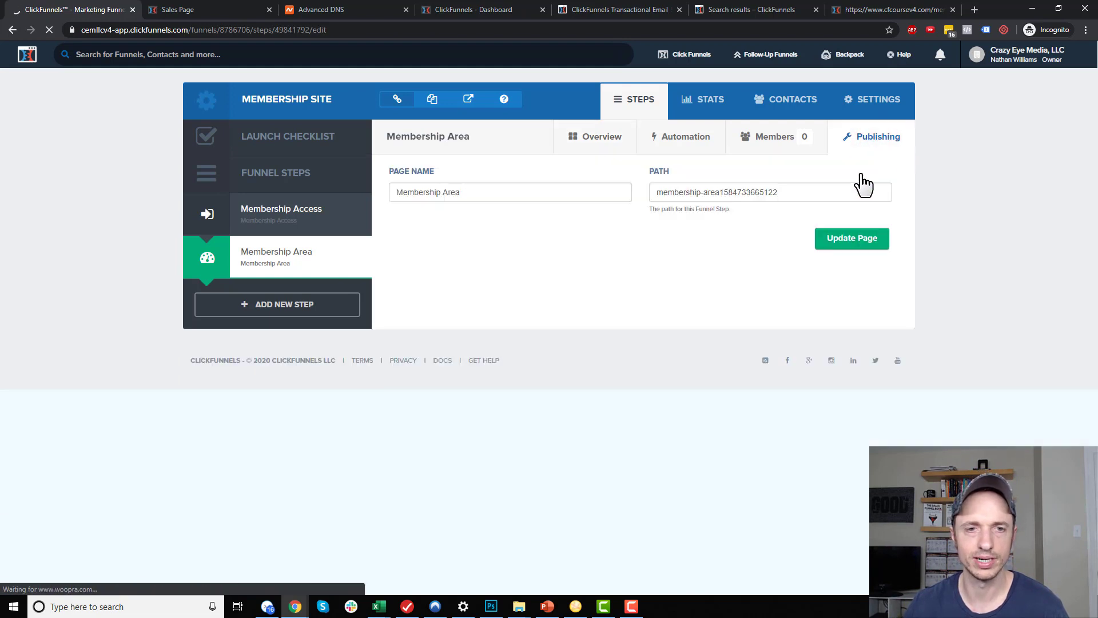
triple_click(795, 192)
type("Me")
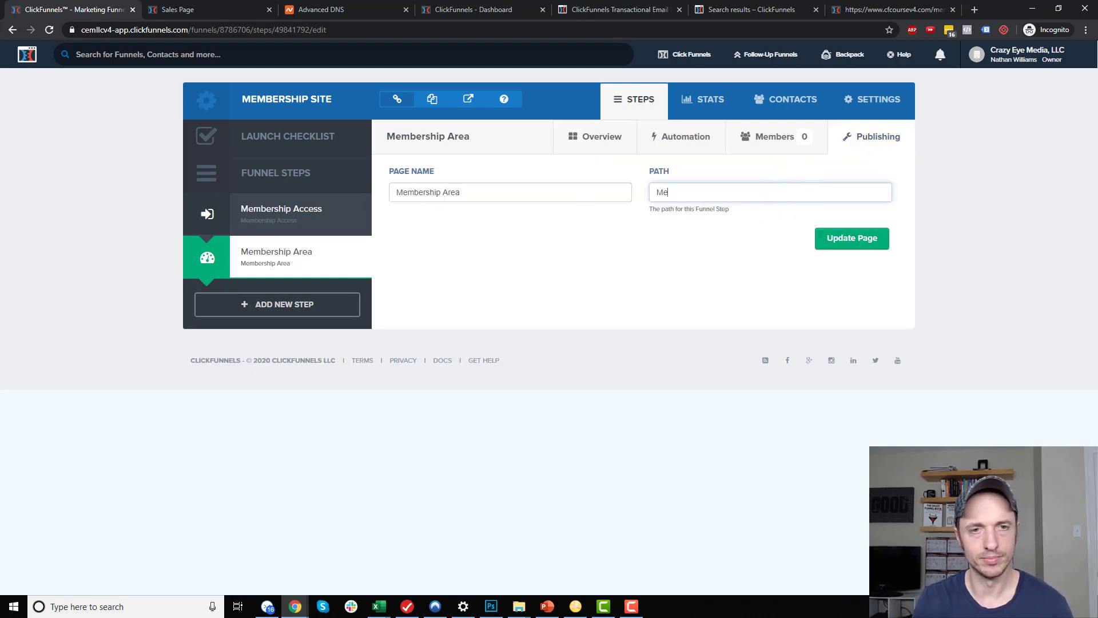
type("mber-area")
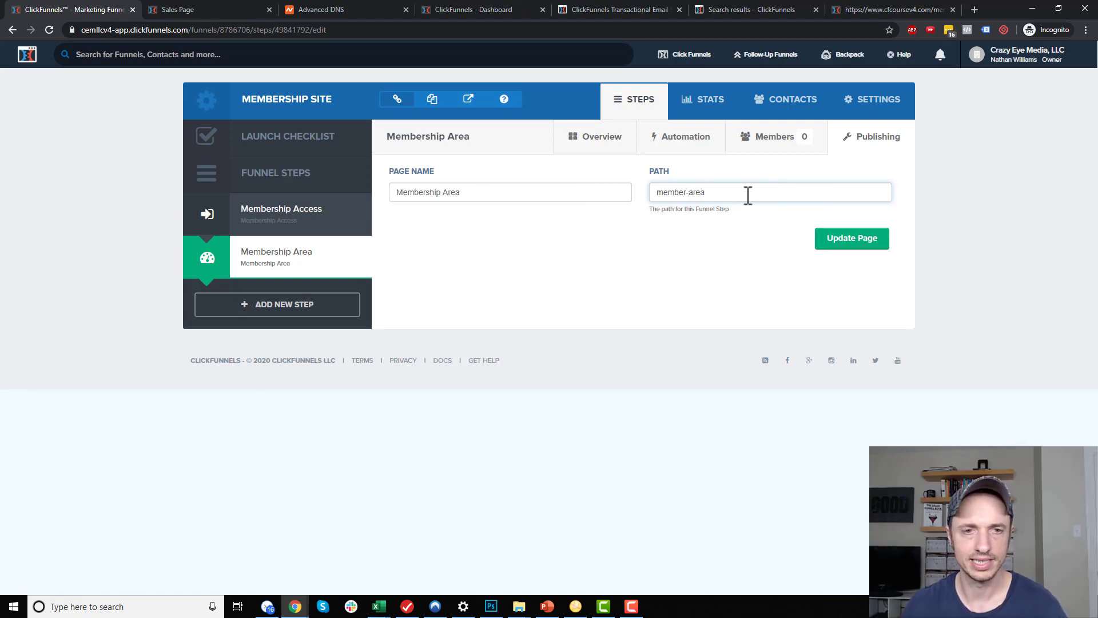
left_click_drag(738, 193, 652, 194)
left_click(872, 243)
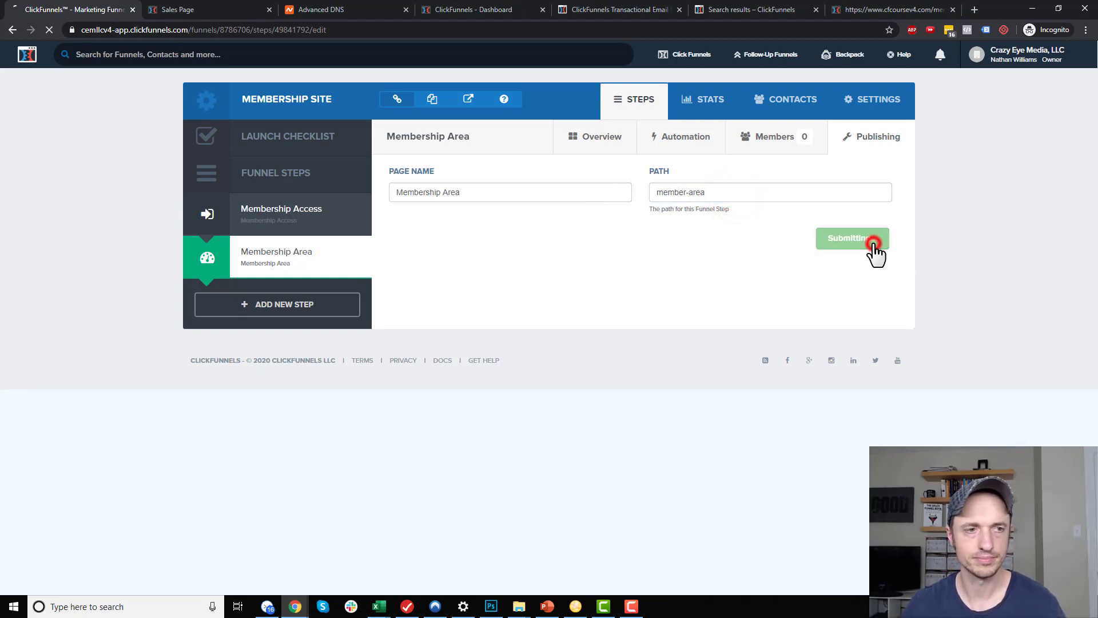
left_click(432, 252)
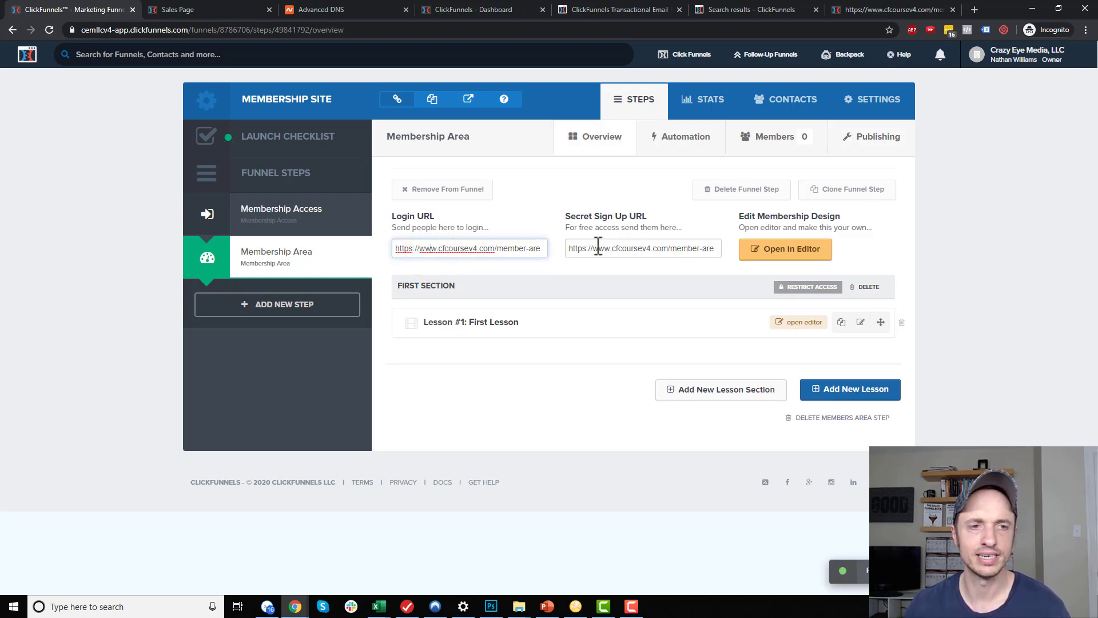
Load the member-area Login URL in the live-page tab, then return to ClickFunnels
left_click(477, 248)
left_click_drag(416, 248, 541, 255)
left_click(486, 256)
key("ctrl+a")
left_click(887, 10)
left_click(679, 31)
key("ctrl+v")
key("Return")
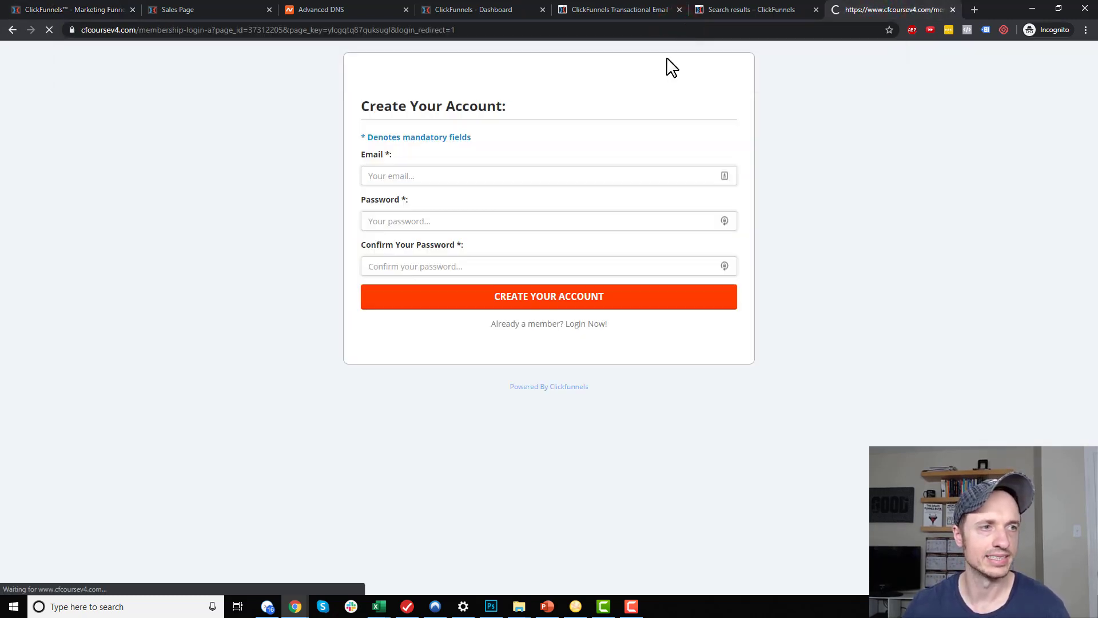
left_click_drag(138, 31, 191, 32)
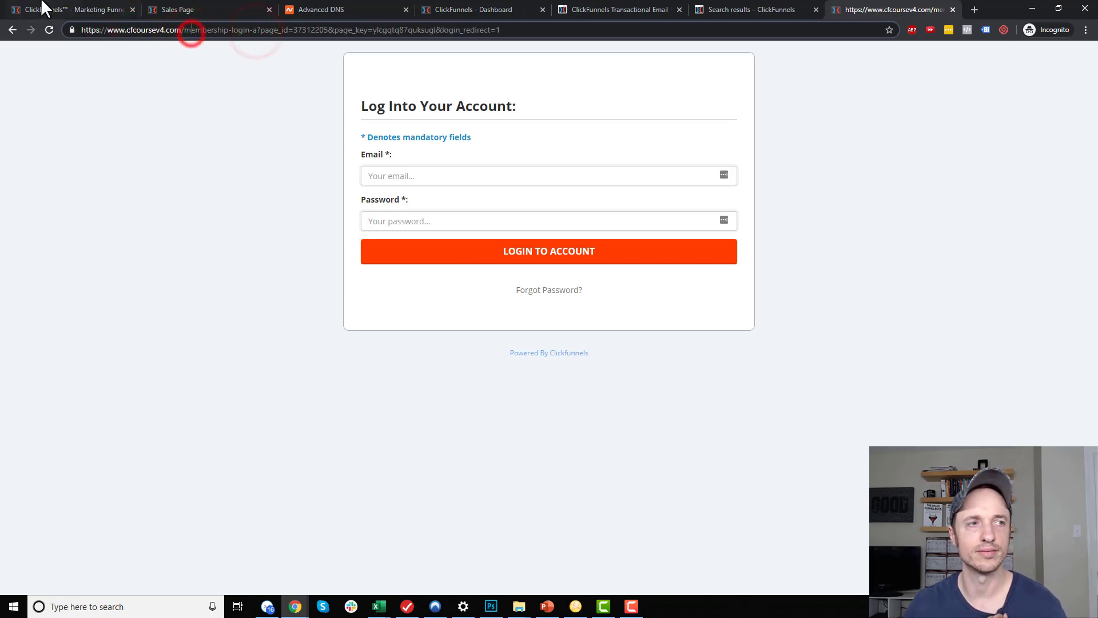
left_click(69, 10)
Compare the Membership Access and Membership Area step URLs
left_click_drag(471, 252, 540, 249)
left_click(263, 215)
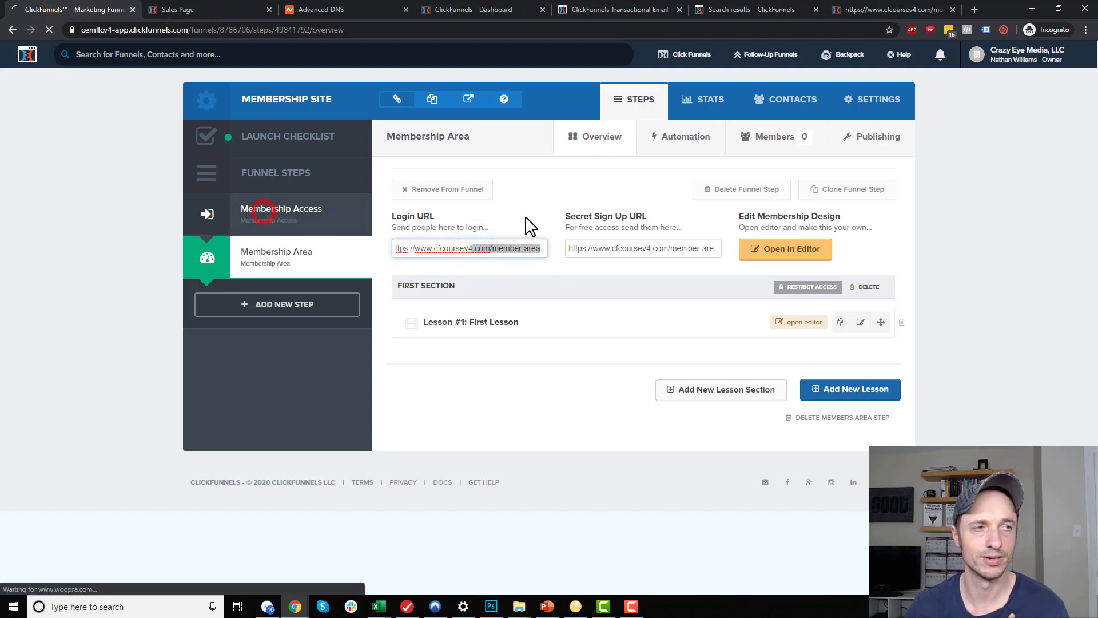
left_click_drag(600, 177, 503, 177)
left_click(571, 176)
left_click(266, 262)
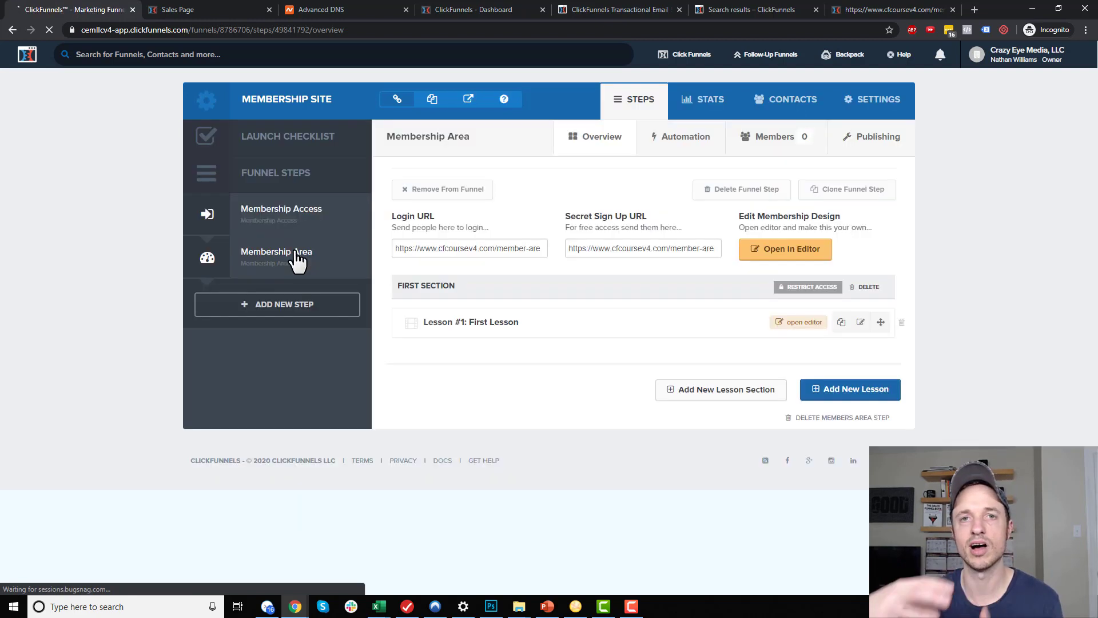
Copy the Secret Sign Up URL and load the Create Your Account page in the live-page tab
left_click(597, 226)
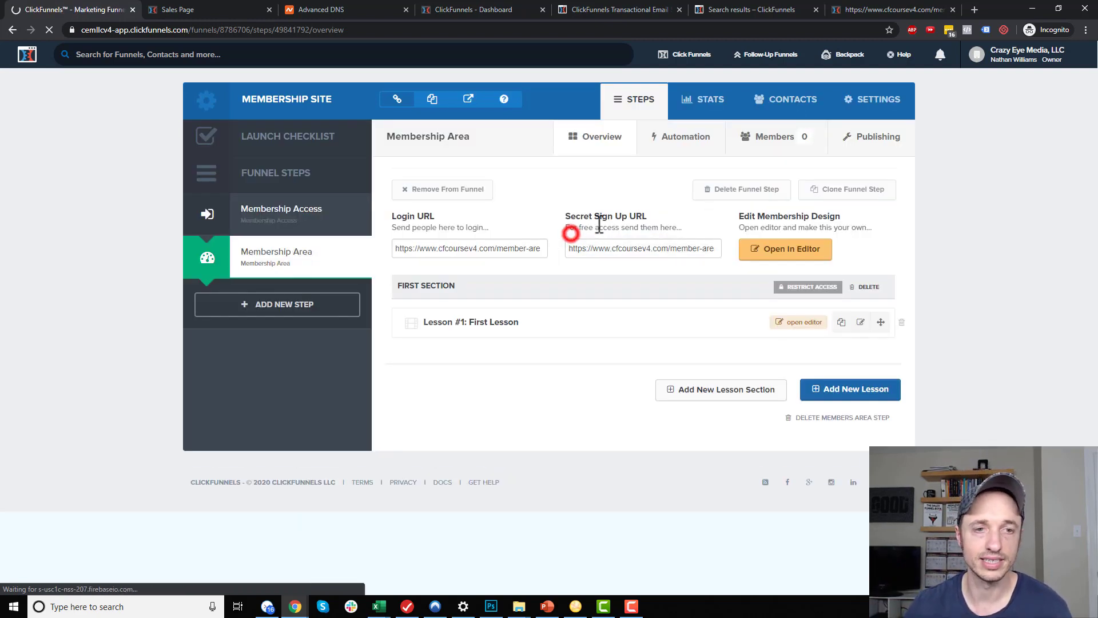
left_click(609, 249)
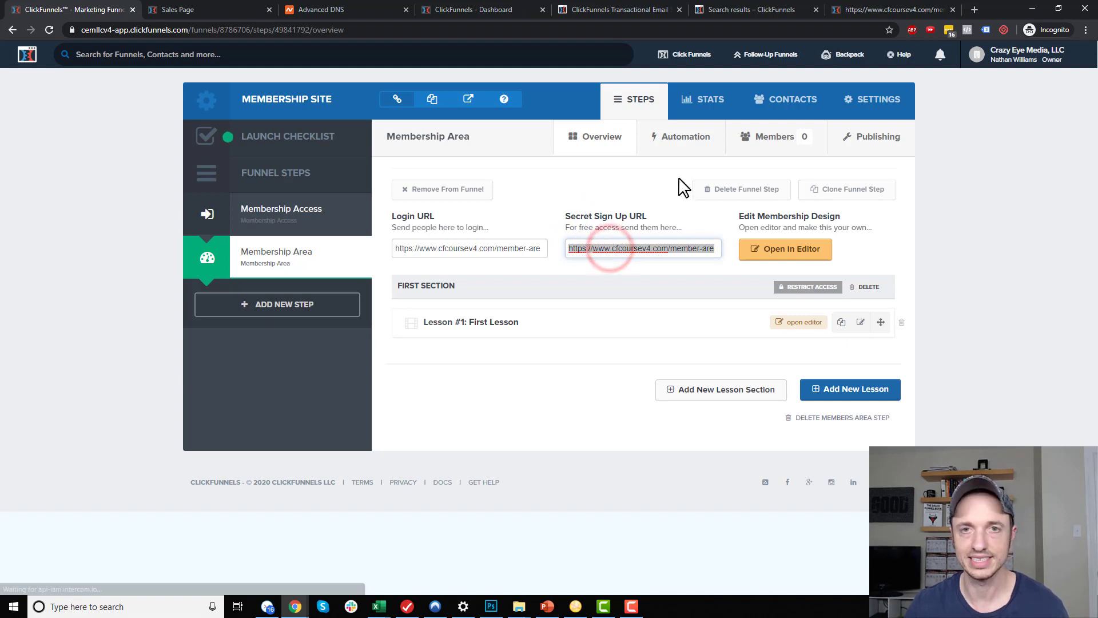
left_click(886, 10)
left_click(709, 34)
key("ctrl+v")
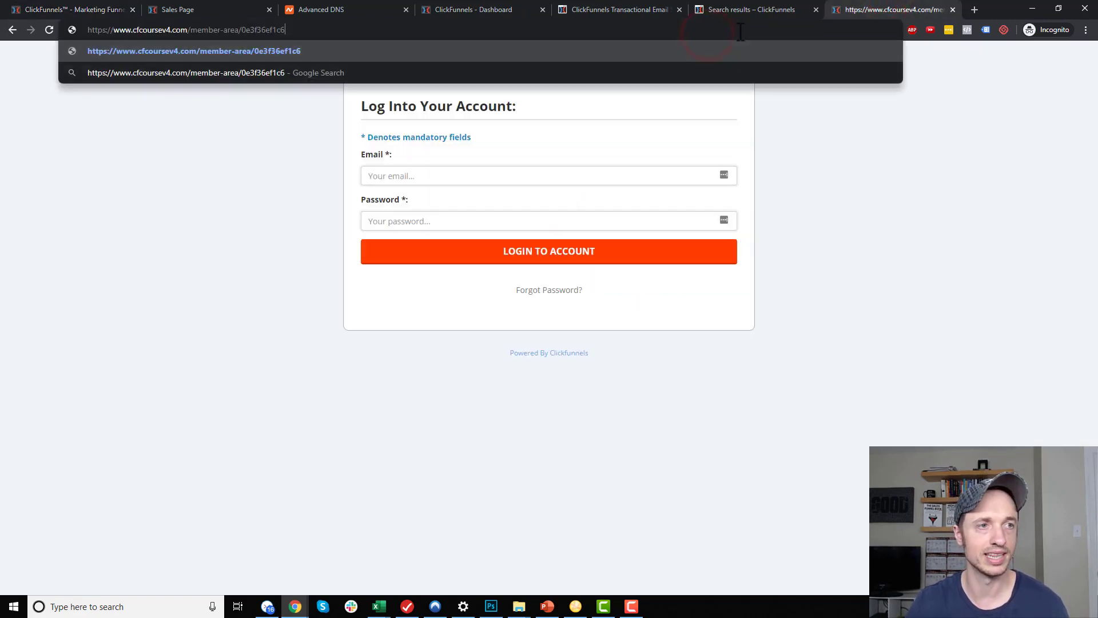
key("Return")
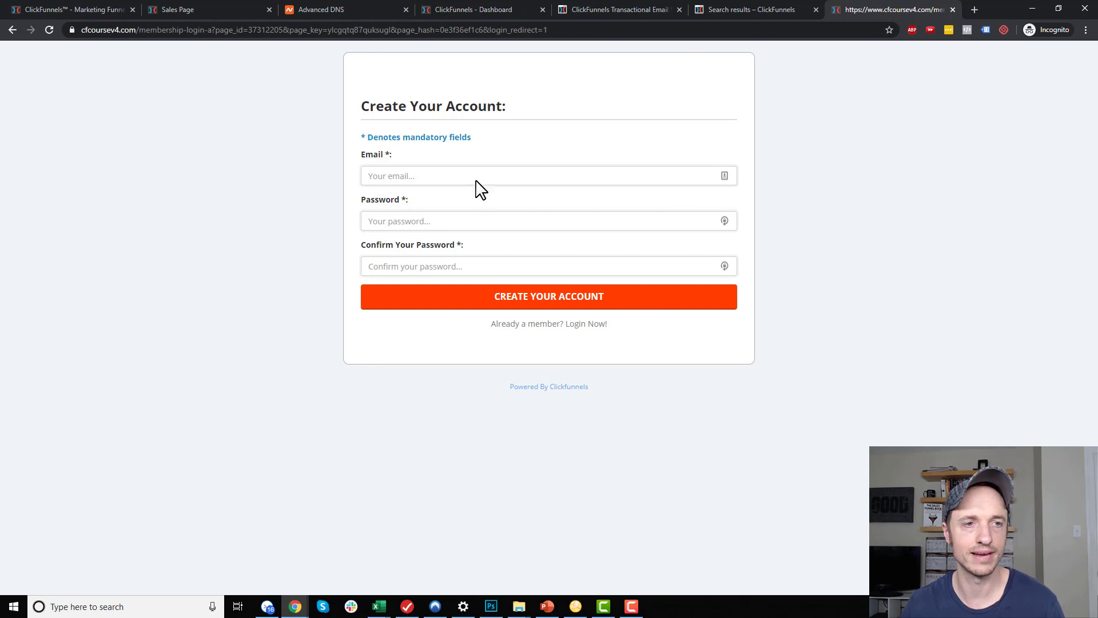
Back in ClickFunnels, inspect the Login and Secret Sign Up URL fields
left_click(73, 9)
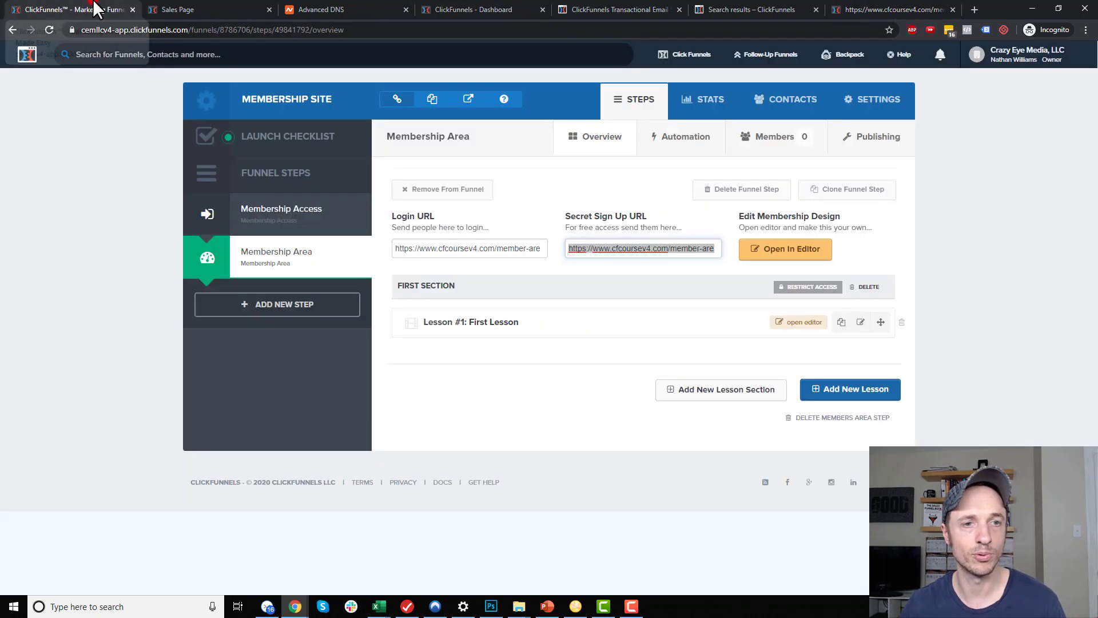
left_click(511, 248)
left_click(452, 247)
left_click_drag(584, 248, 691, 253)
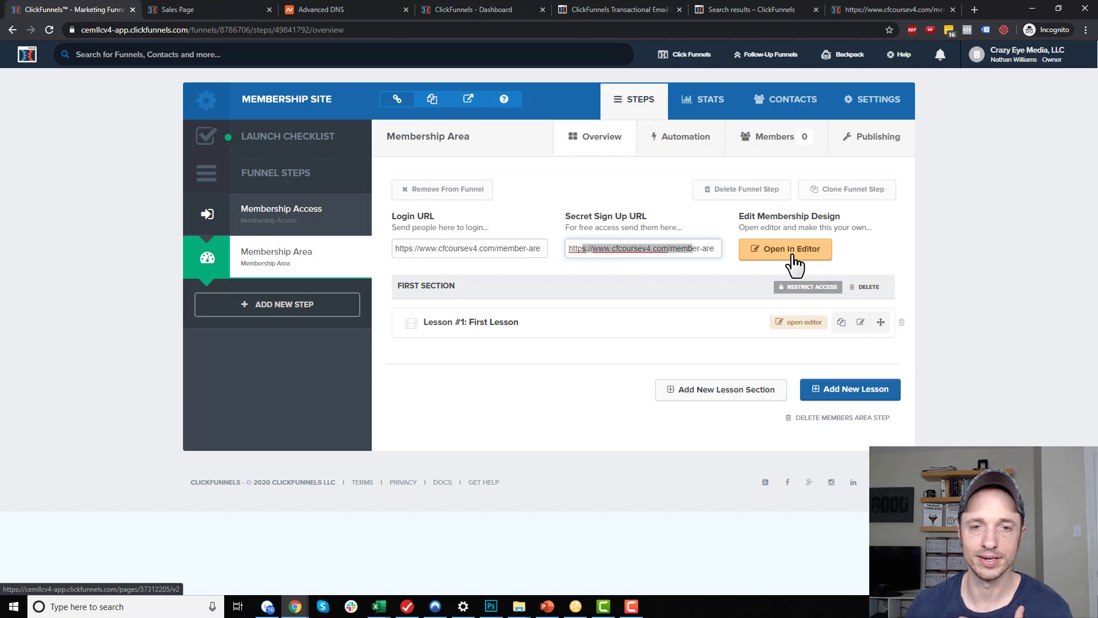
In the member area template, give the header section an orange-red background
left_click(793, 255)
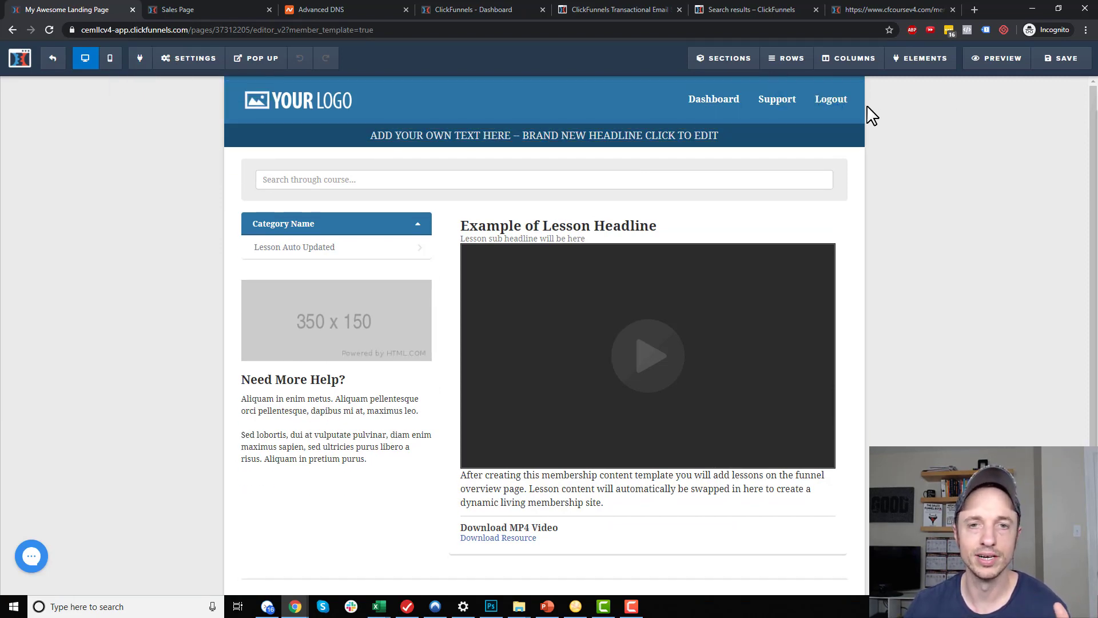
left_click(852, 83)
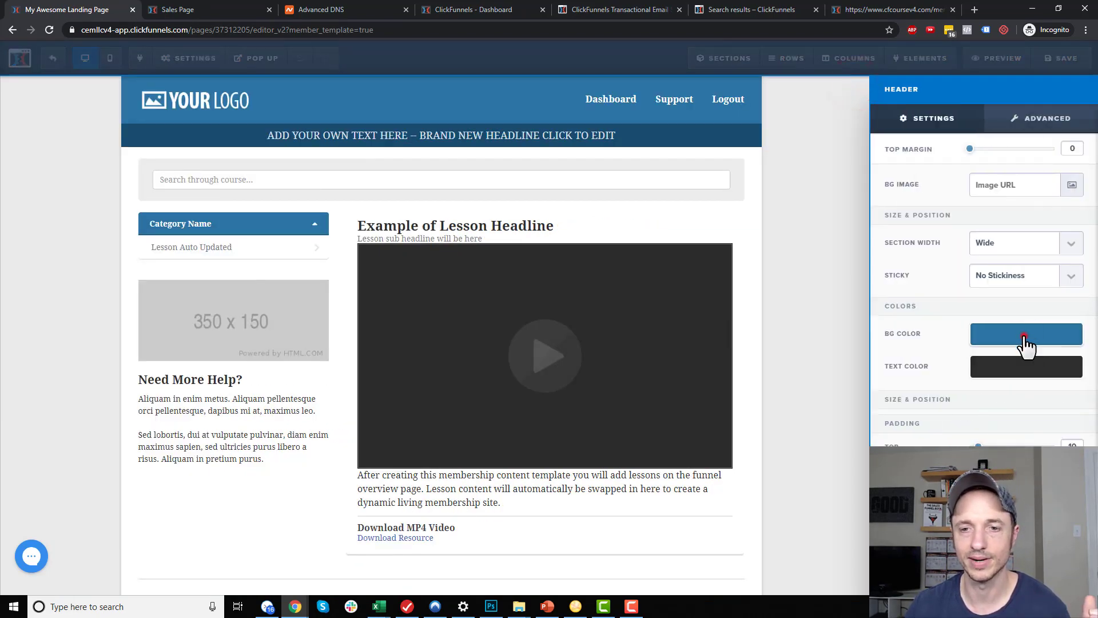
left_click(1023, 335)
left_click(930, 434)
left_click(745, 263)
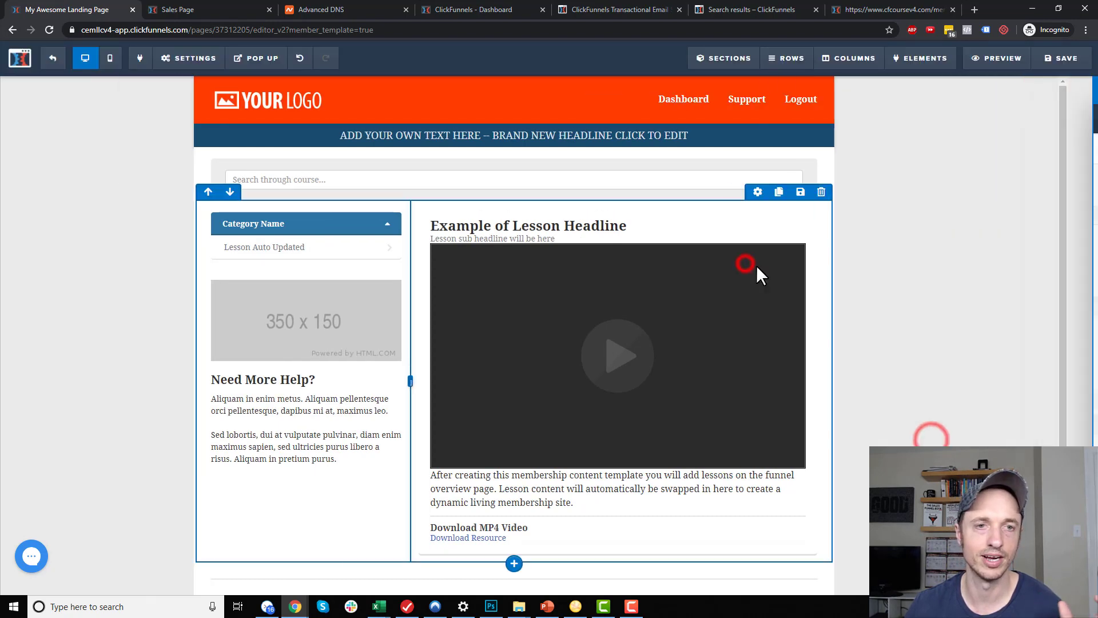
Delete the headline bar section and the search row, then bring up the element library
left_click(852, 174)
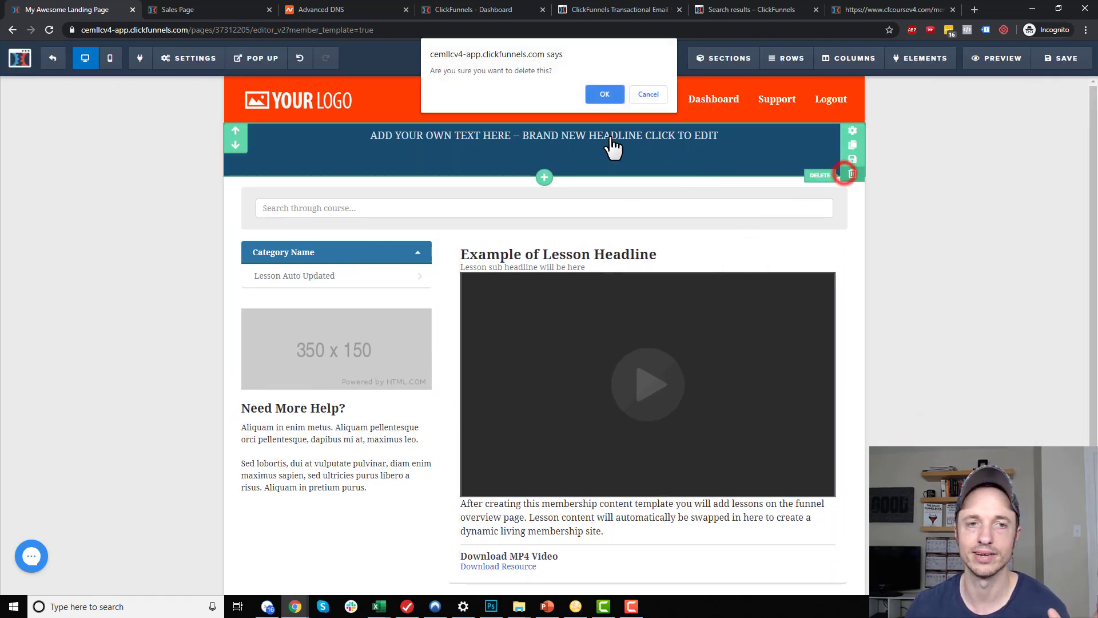
left_click(611, 96)
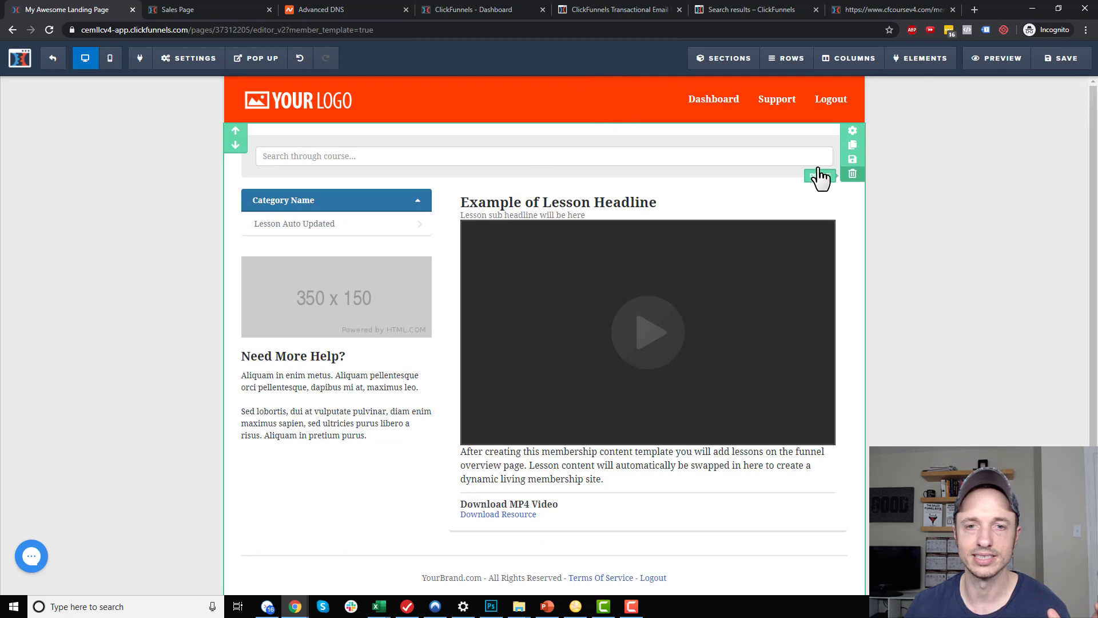
left_click(837, 126)
left_click(587, 99)
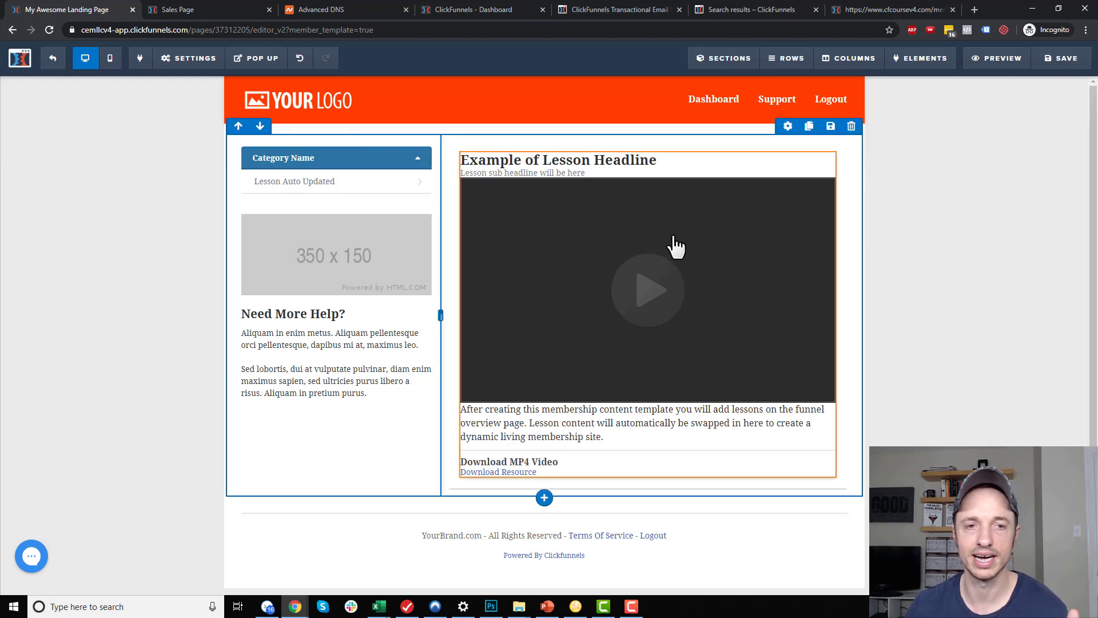
mouse_move(922, 58)
left_click(928, 86)
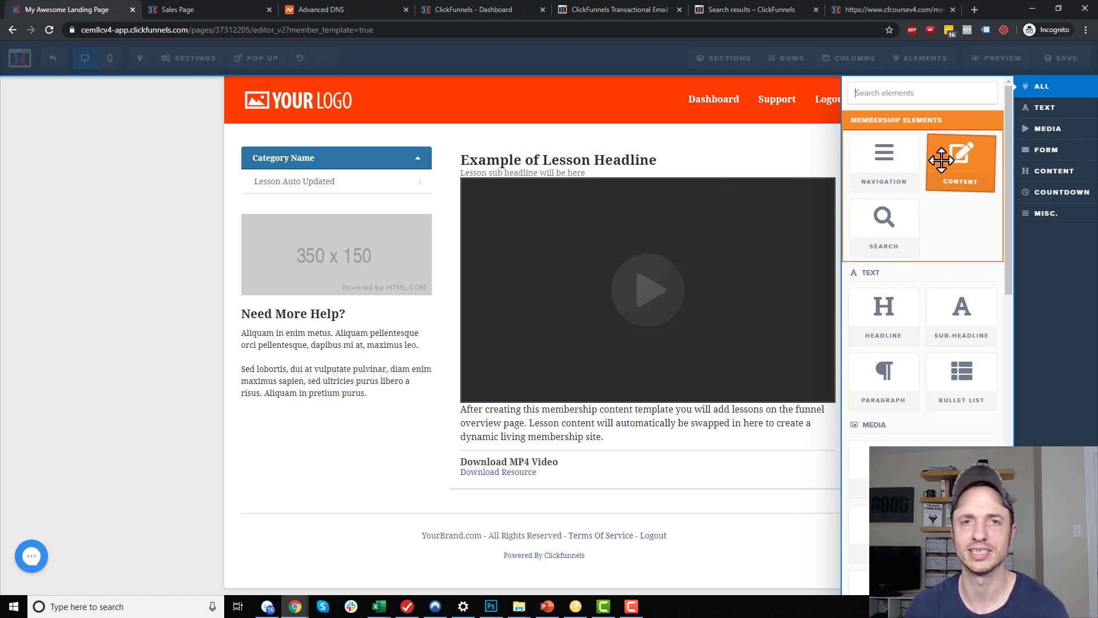
Remove the 350x150 sidebar image placeholder and save the membership template
left_click(731, 170)
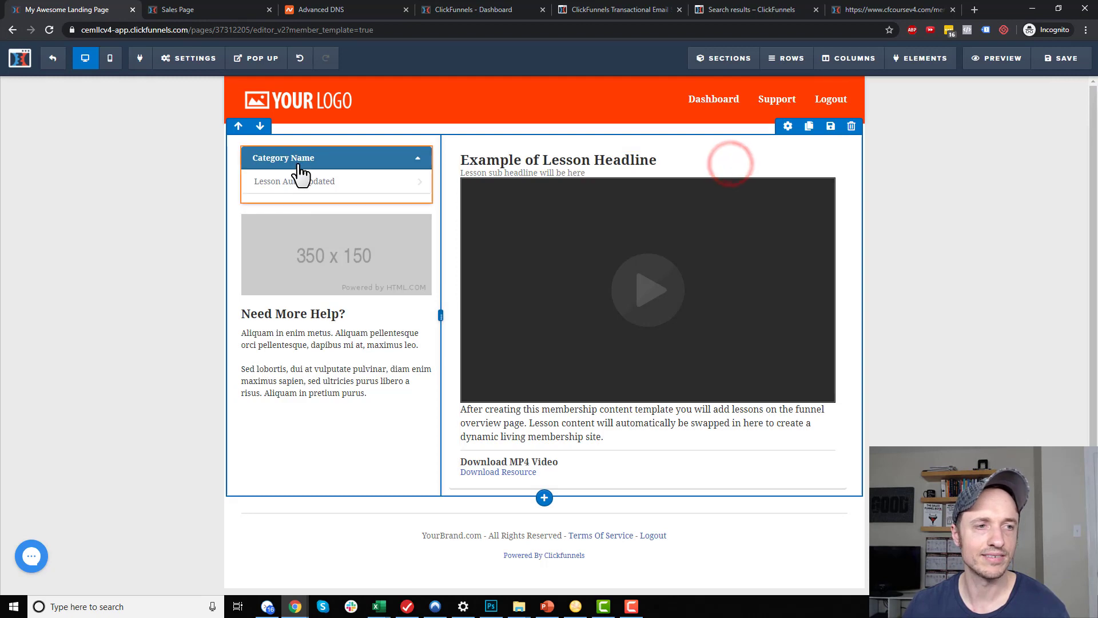
left_click(316, 168)
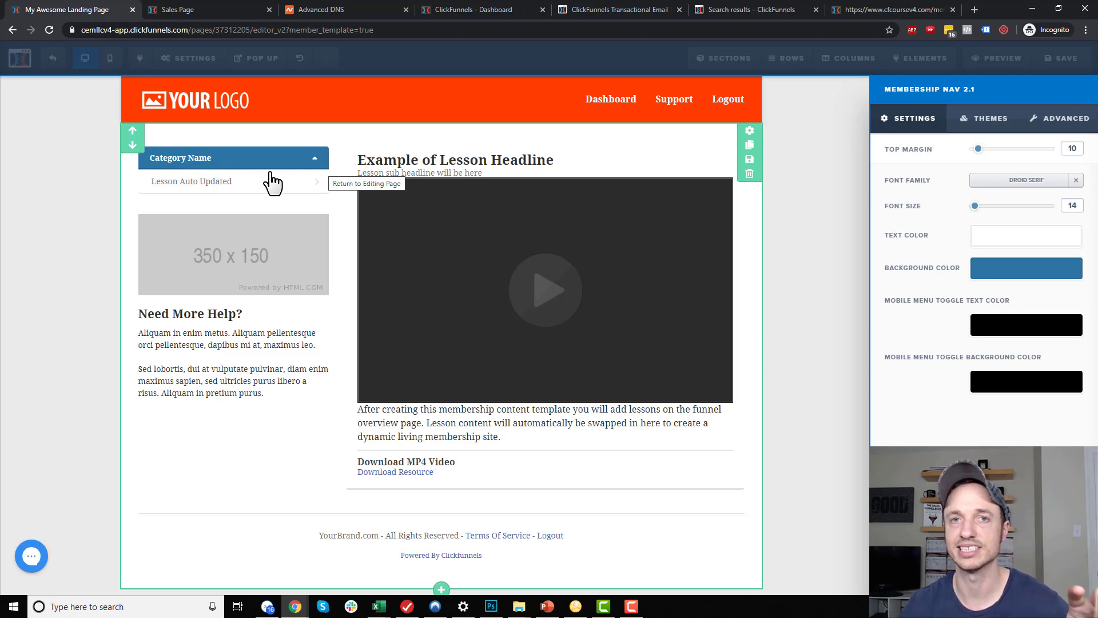
left_click(585, 237)
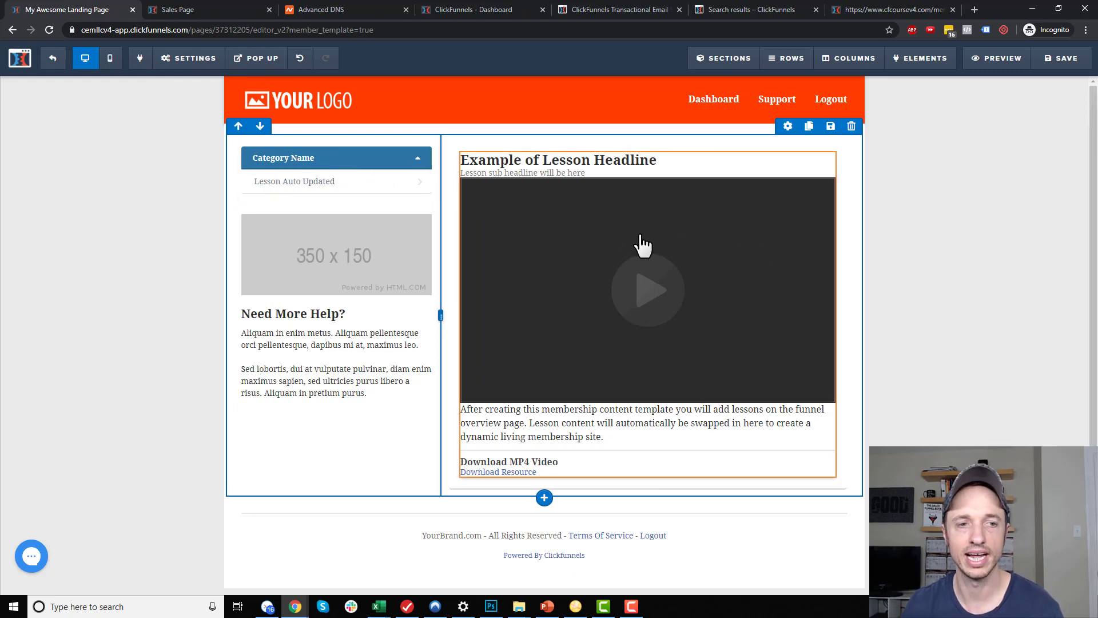
left_click(422, 206)
left_click(589, 94)
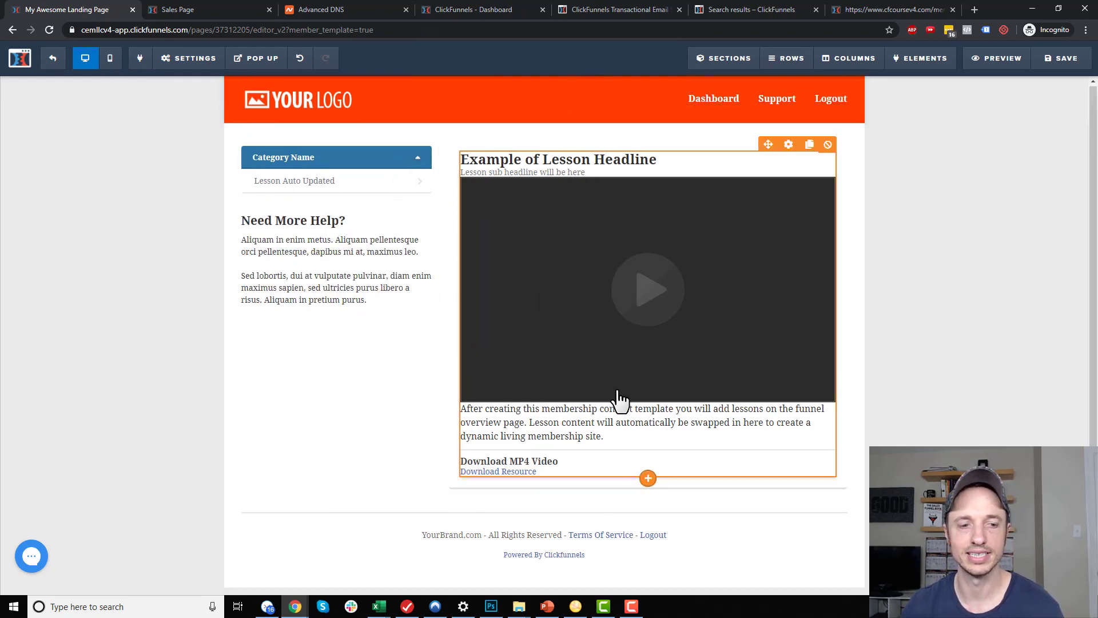
left_click(1064, 62)
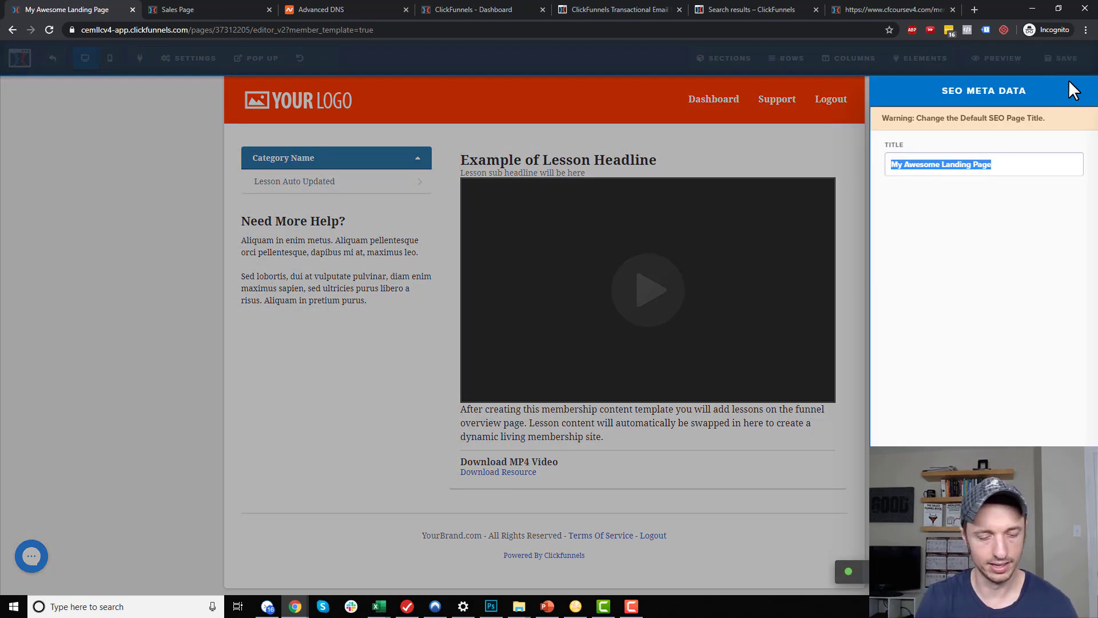
Set the page SEO title to 'Membership Area' and save the template
type("Membership Area")
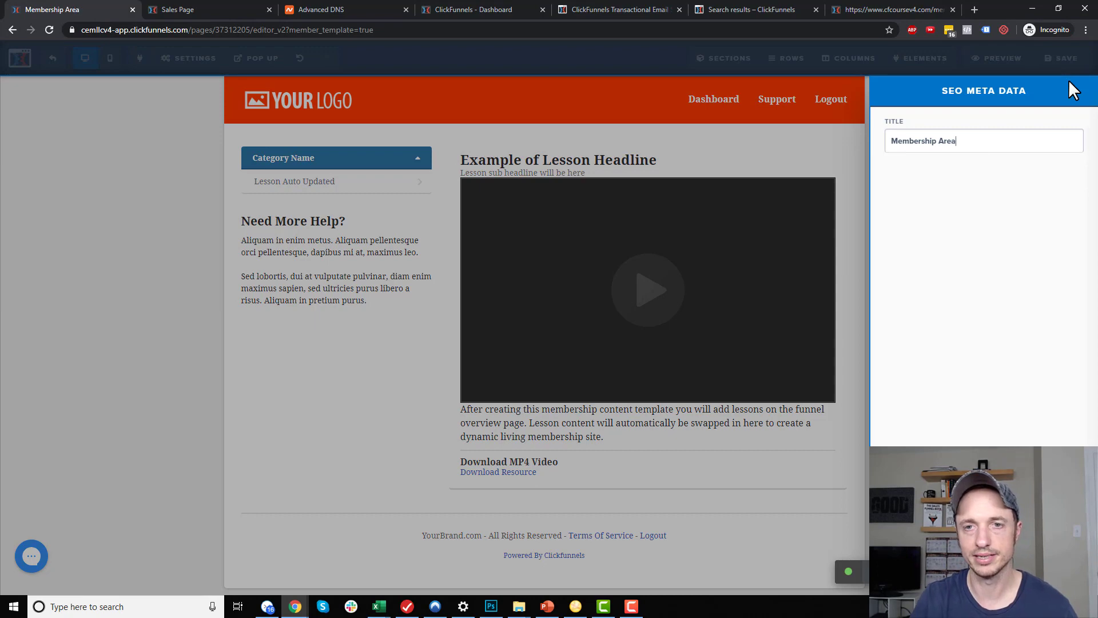
left_click(772, 246)
left_click(1055, 59)
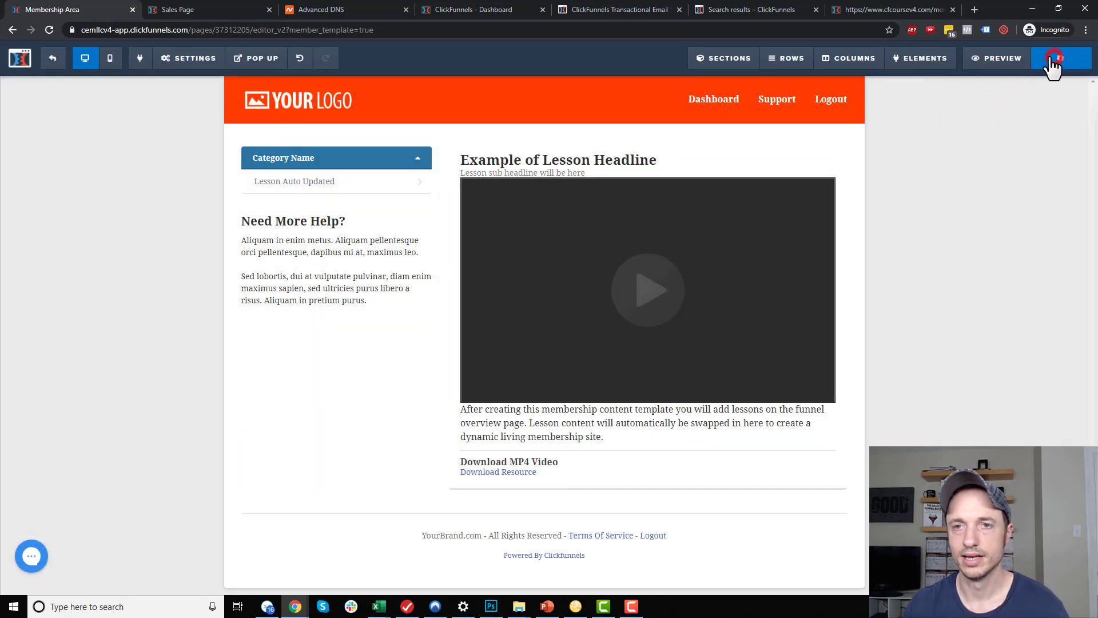
Preview the Membership Area page, then close the preview
left_click(996, 62)
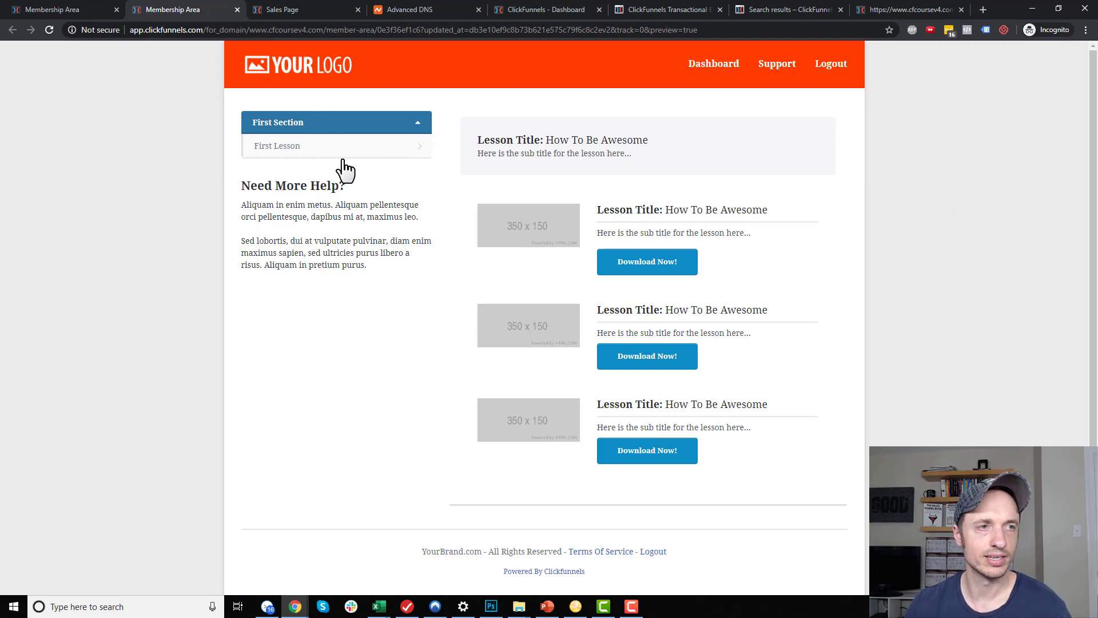
scroll(707, 292, "down", 1)
scroll(707, 292, "up", 1)
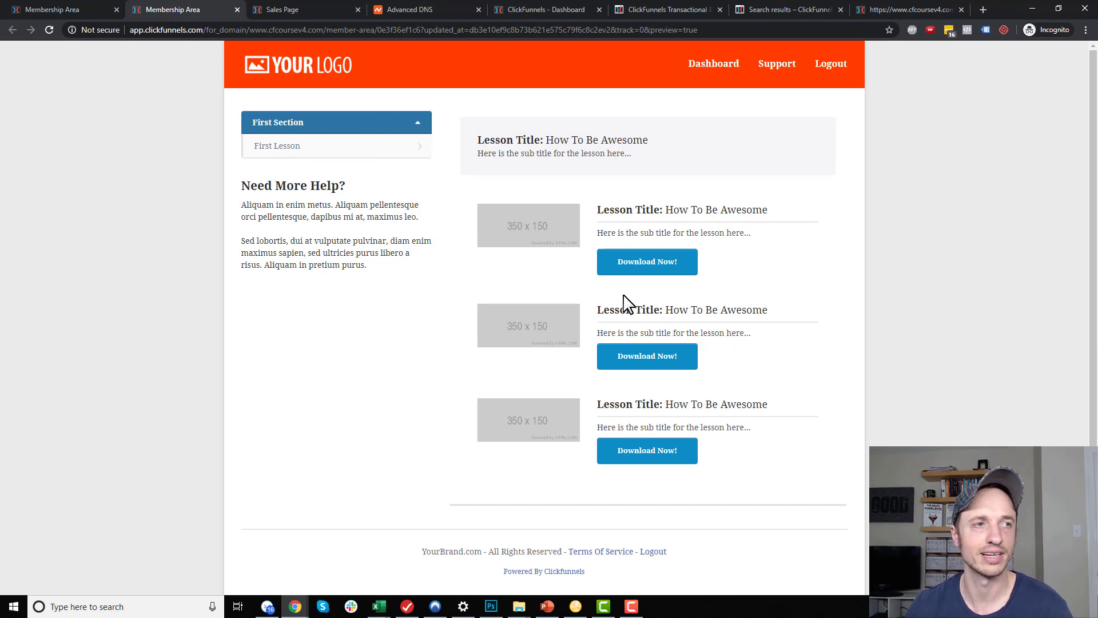
left_click(238, 10)
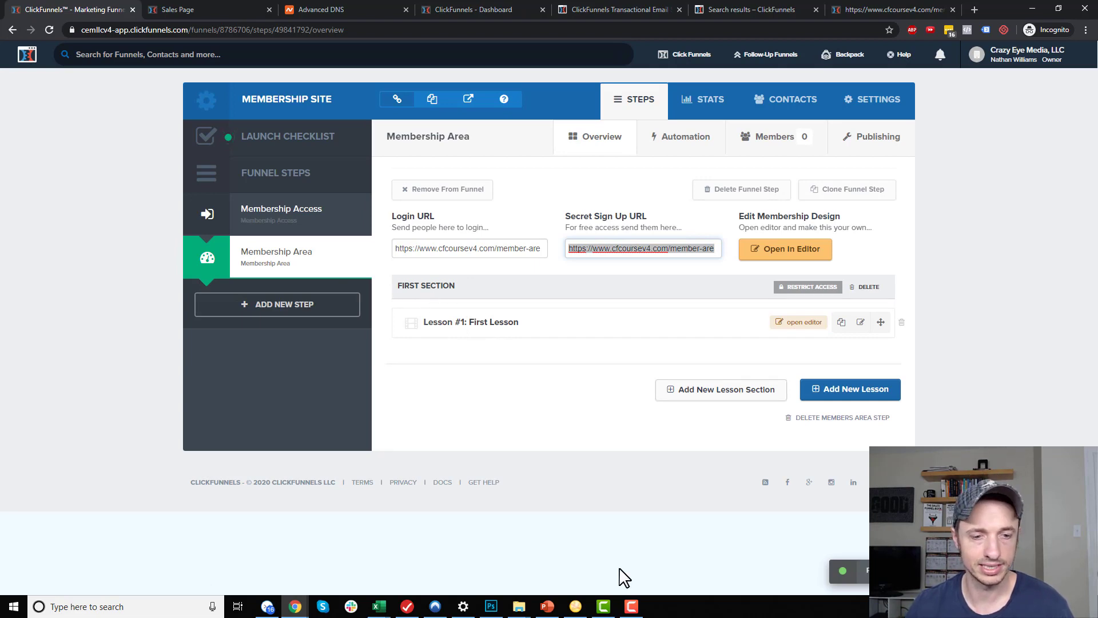
left_click(547, 607)
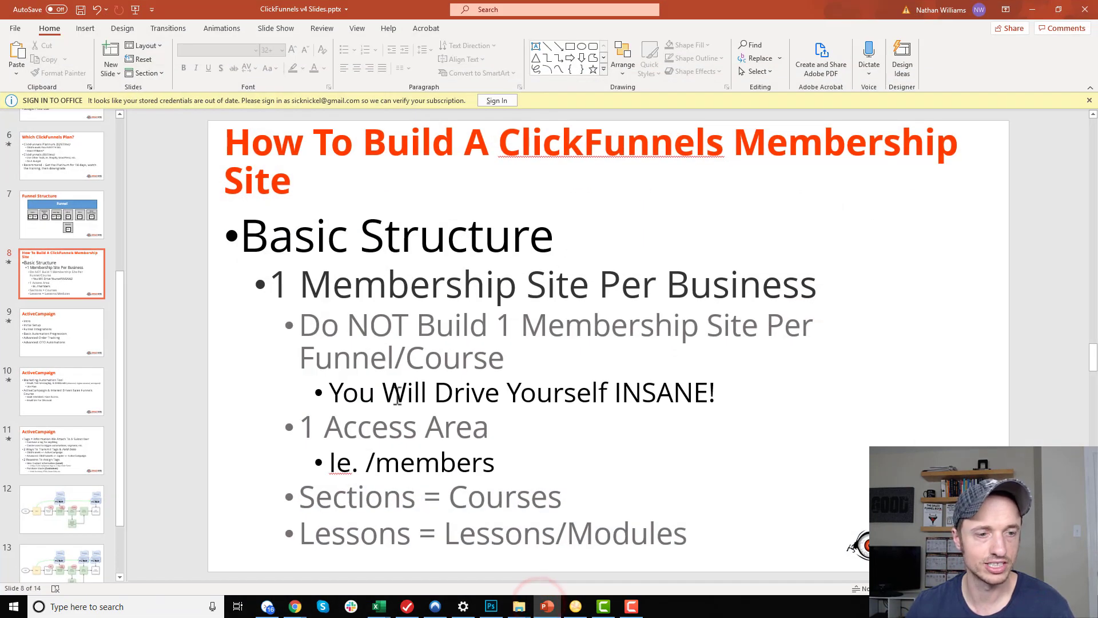
left_click_drag(306, 502, 497, 498)
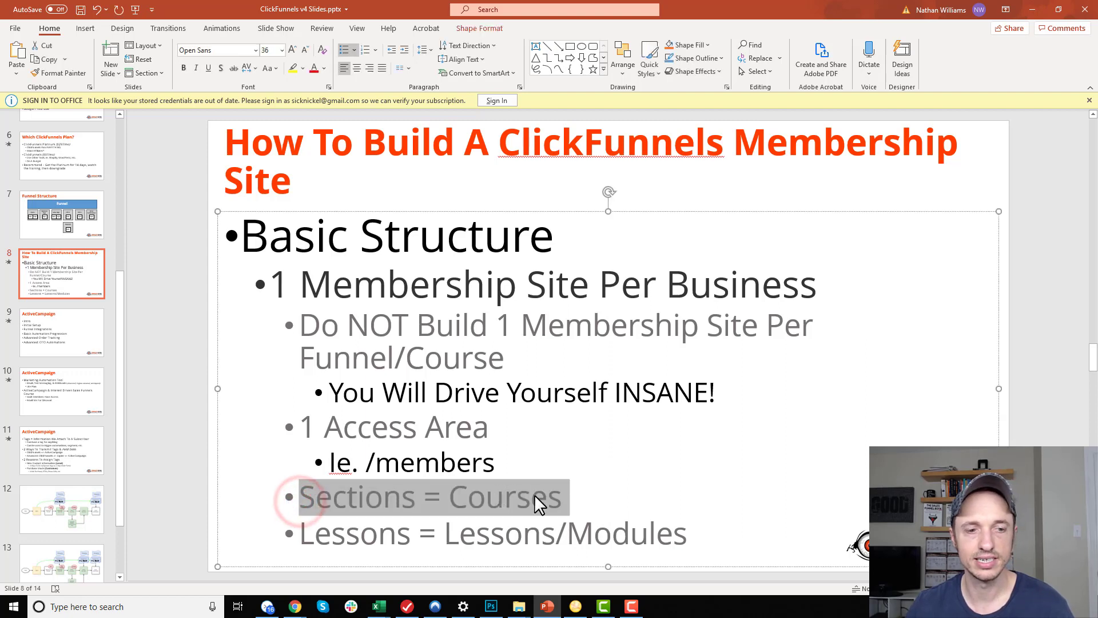
left_click(355, 522)
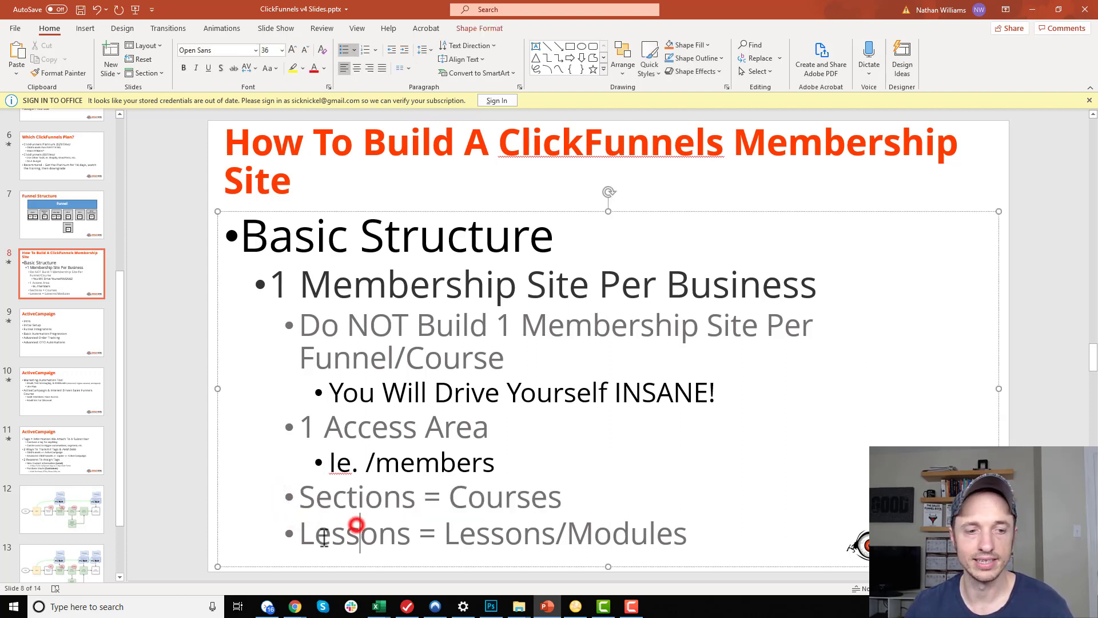
double_click(457, 533)
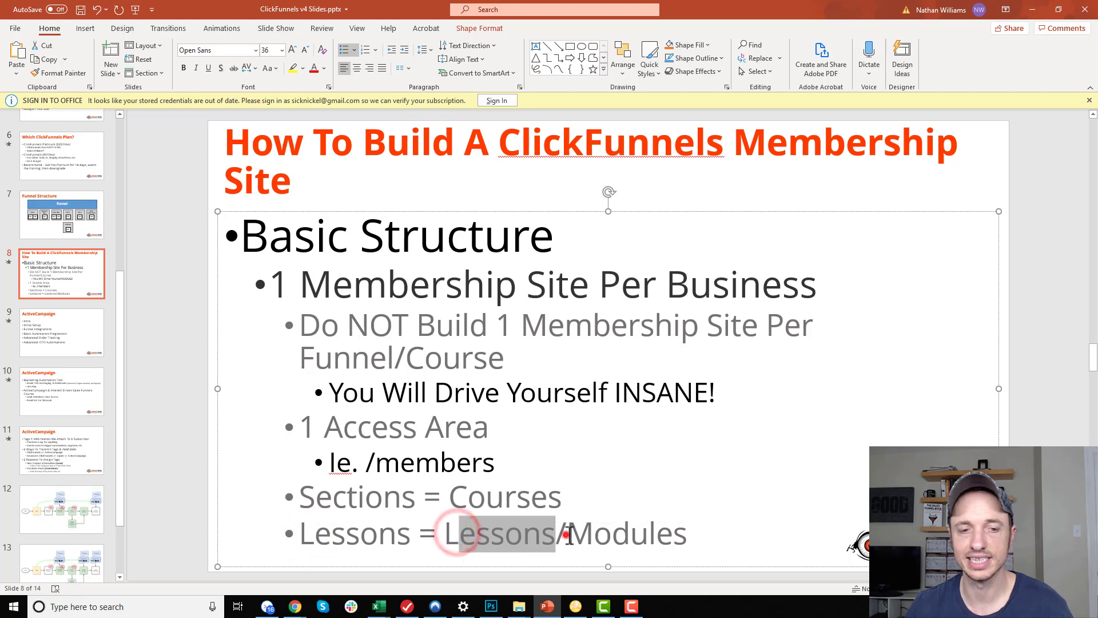
left_click(566, 533)
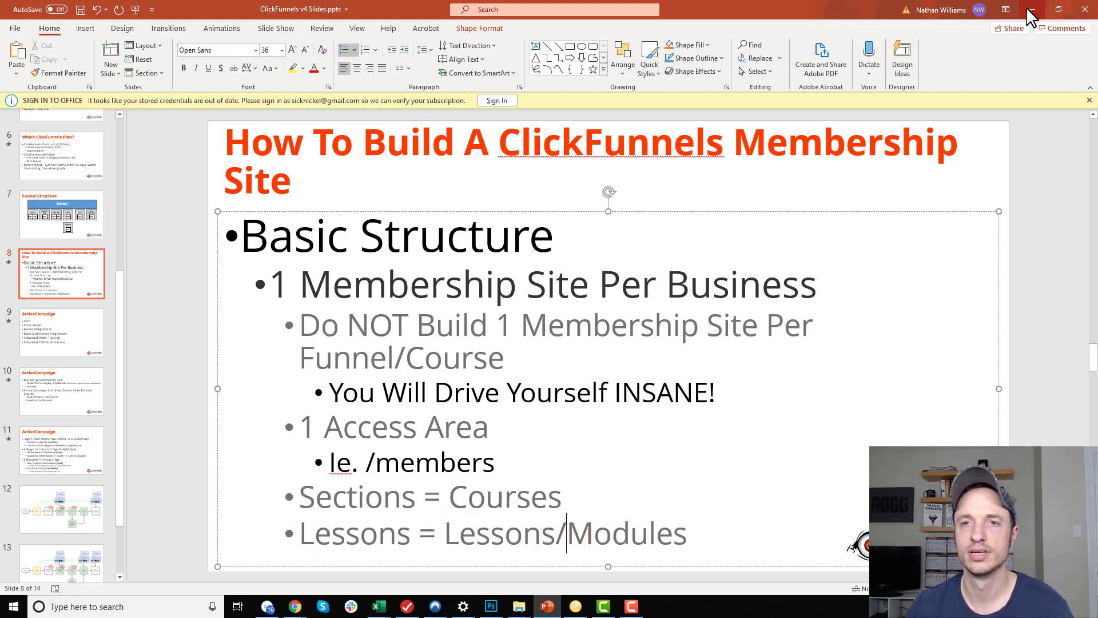
left_click(1033, 9)
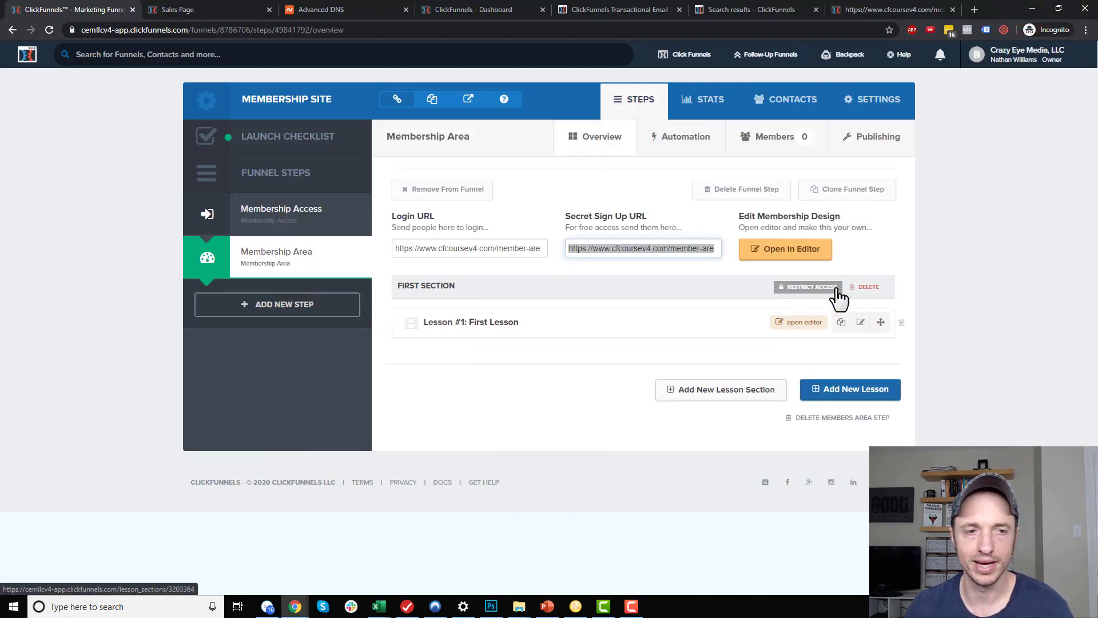
Rename the first lesson section to 'Facebook Ads' and restrict it to Red Shoes buyers
left_click(449, 286)
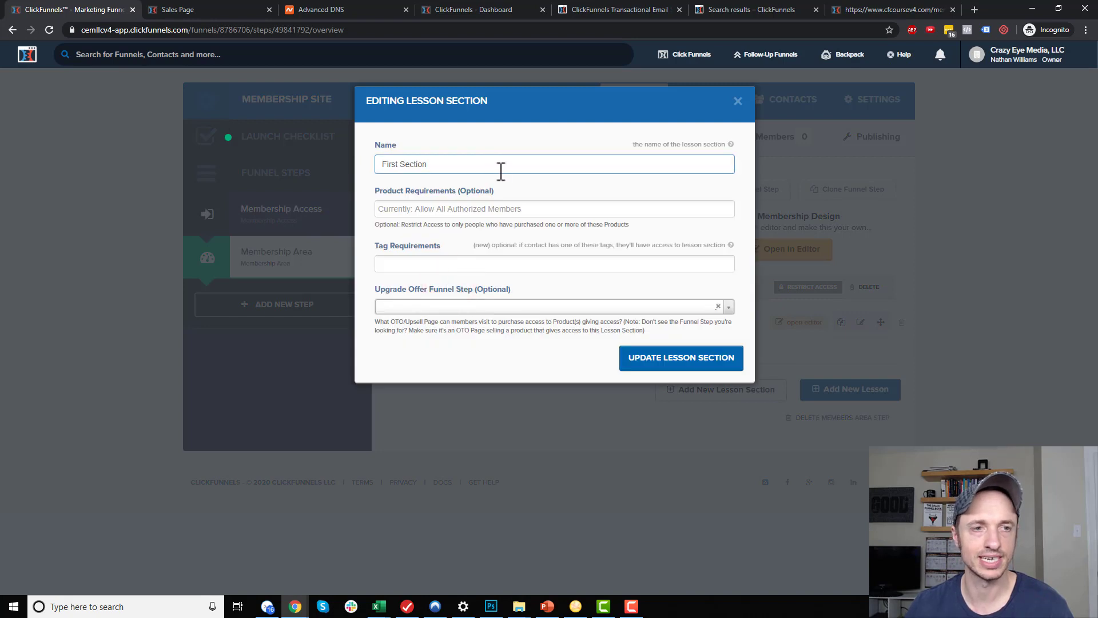
triple_click(497, 163)
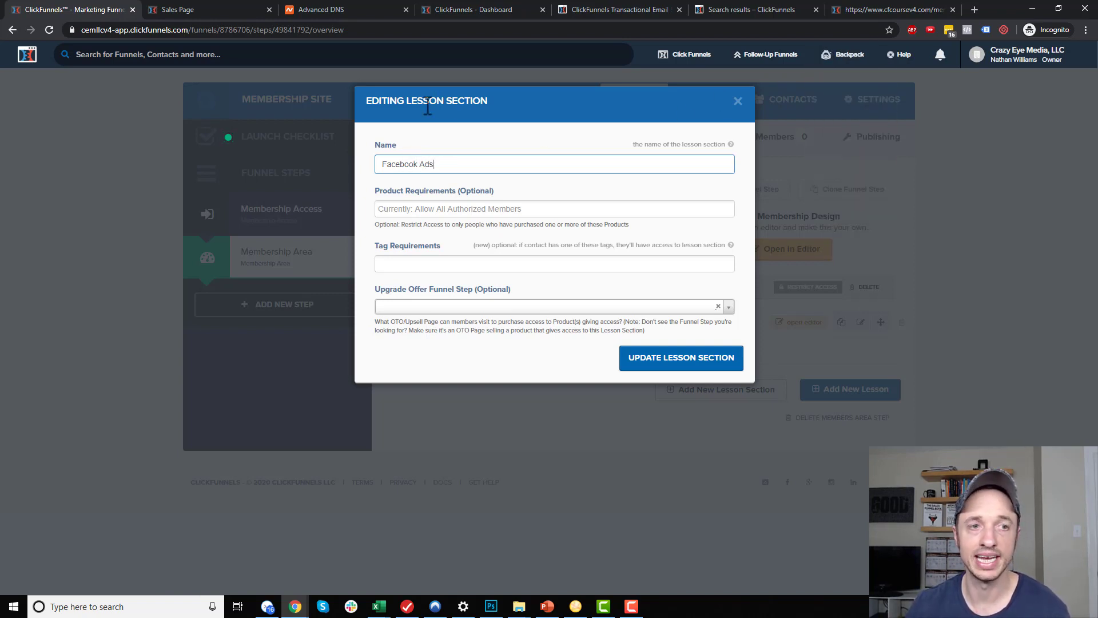
left_click(446, 208)
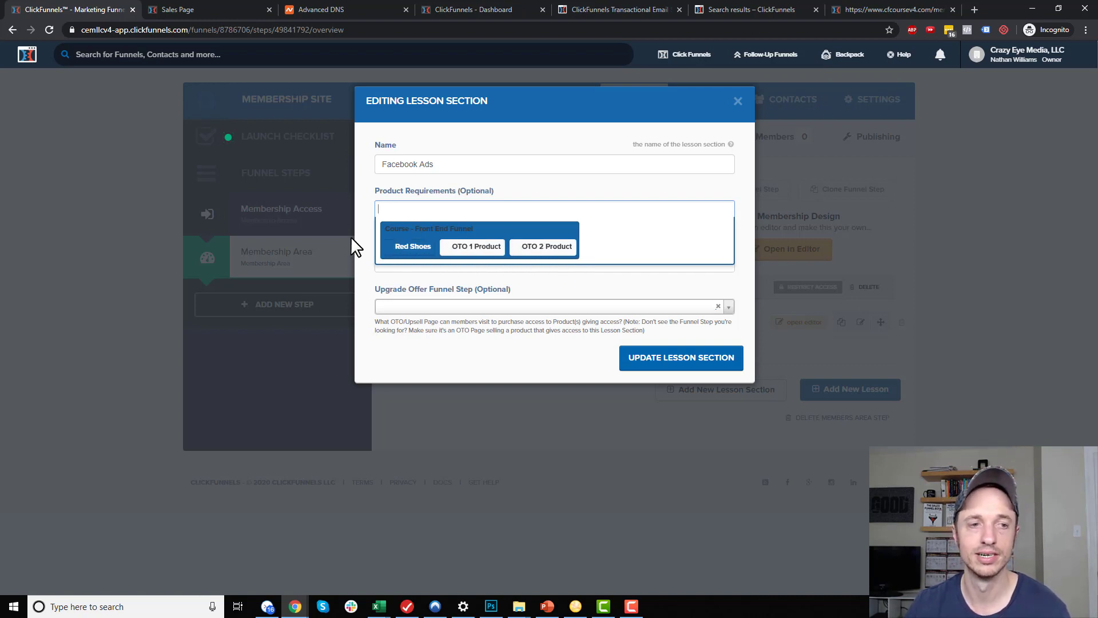
left_click(410, 249)
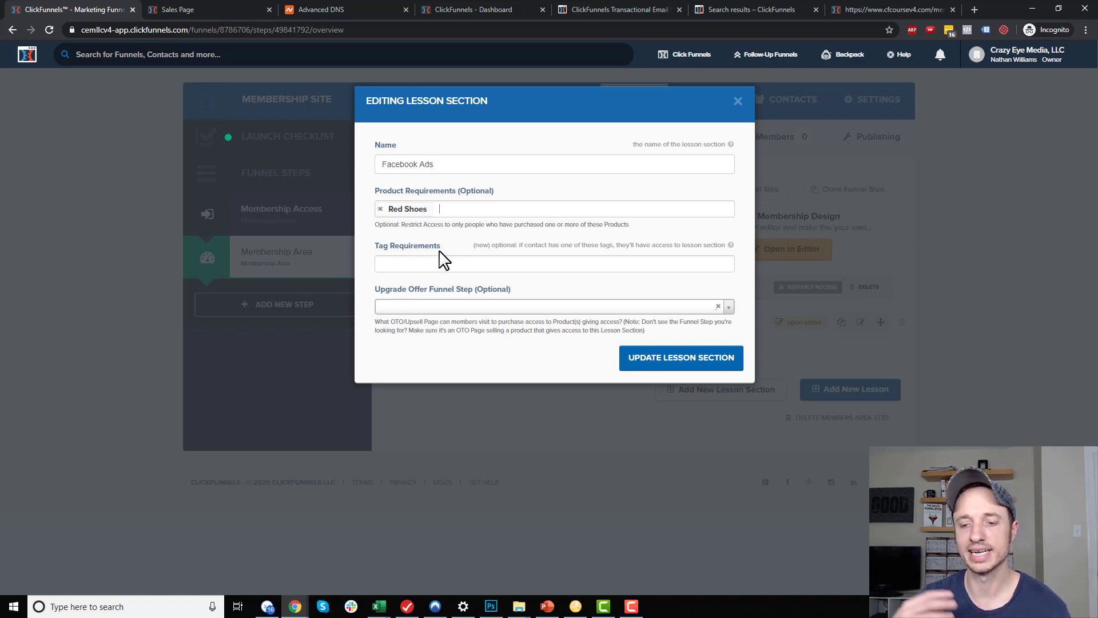
mouse_move(774, 62)
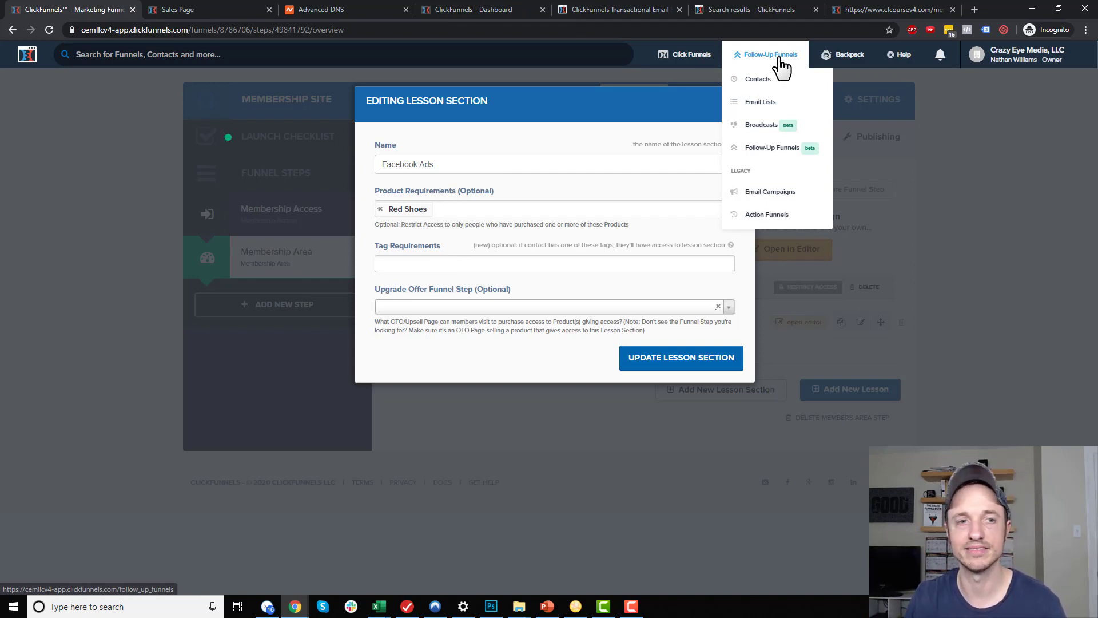
left_click(507, 255)
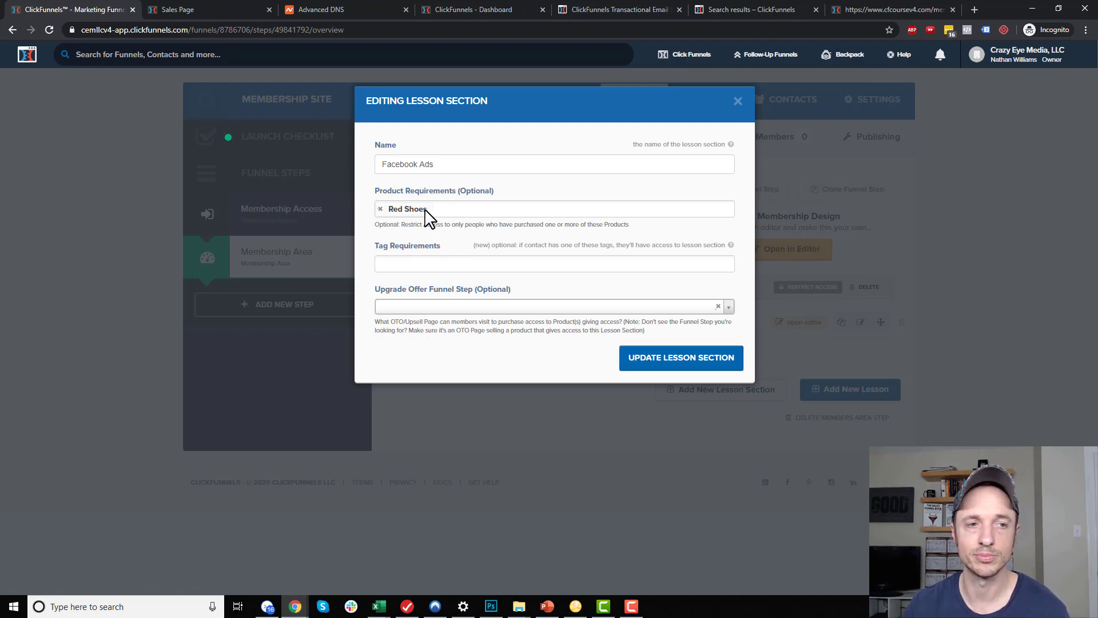
left_click(669, 359)
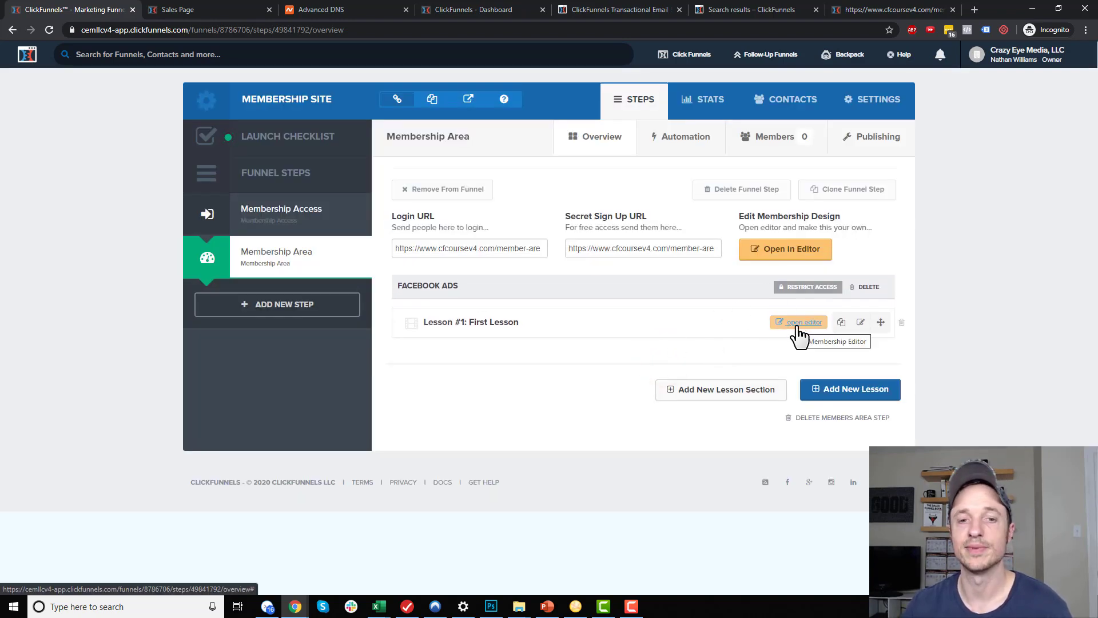
On the first lesson's page, add a one-column row holding a Video element below the header
left_click(798, 323)
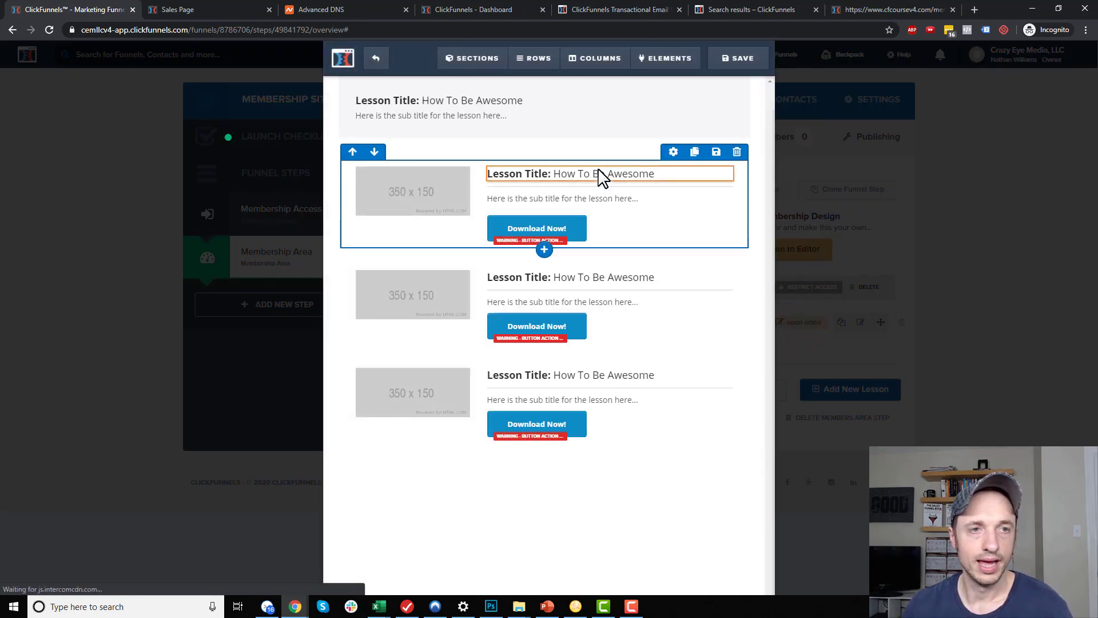
mouse_move(472, 60)
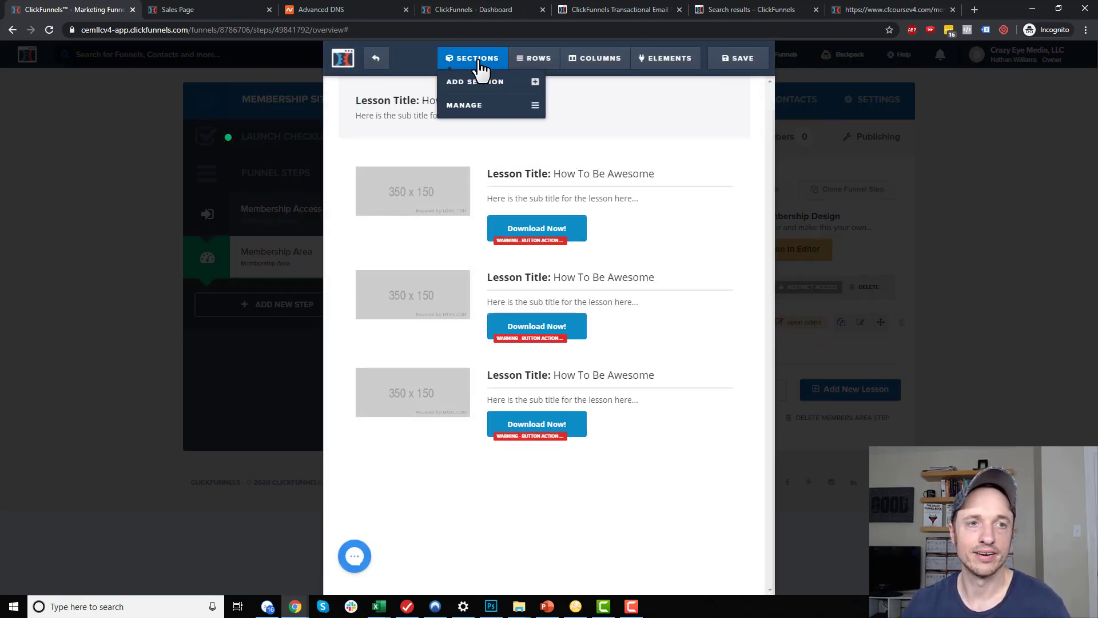
mouse_move(663, 73)
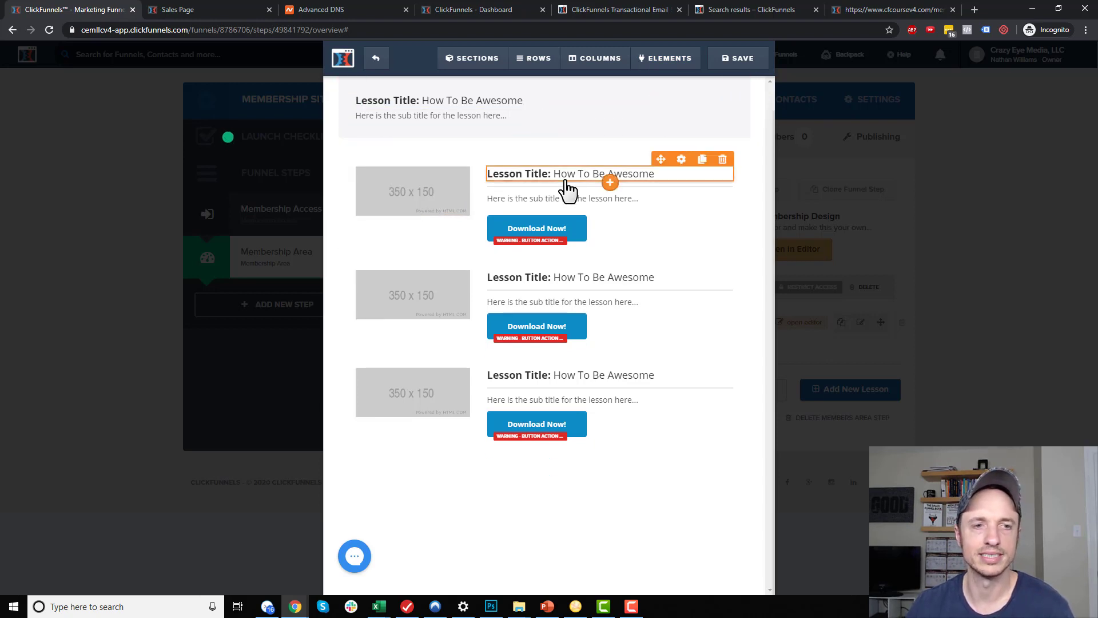
left_click(658, 83)
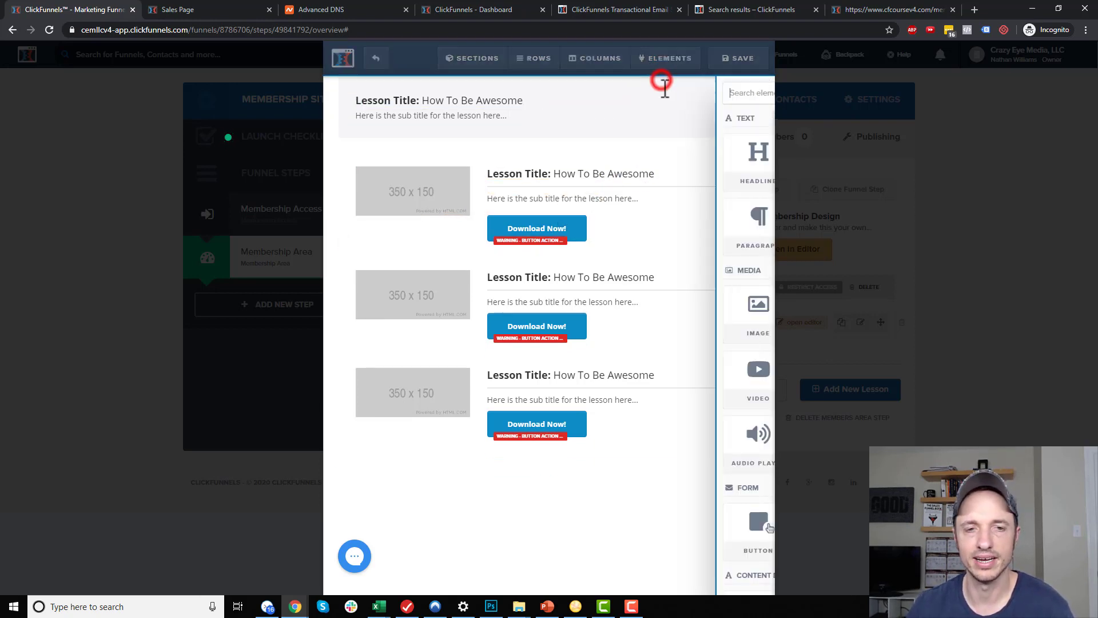
mouse_move(564, 372)
left_mouse_down()
mouse_move(578, 321)
mouse_move(465, 134)
mouse_move(473, 162)
mouse_move(434, 223)
left_mouse_up()
mouse_move(542, 64)
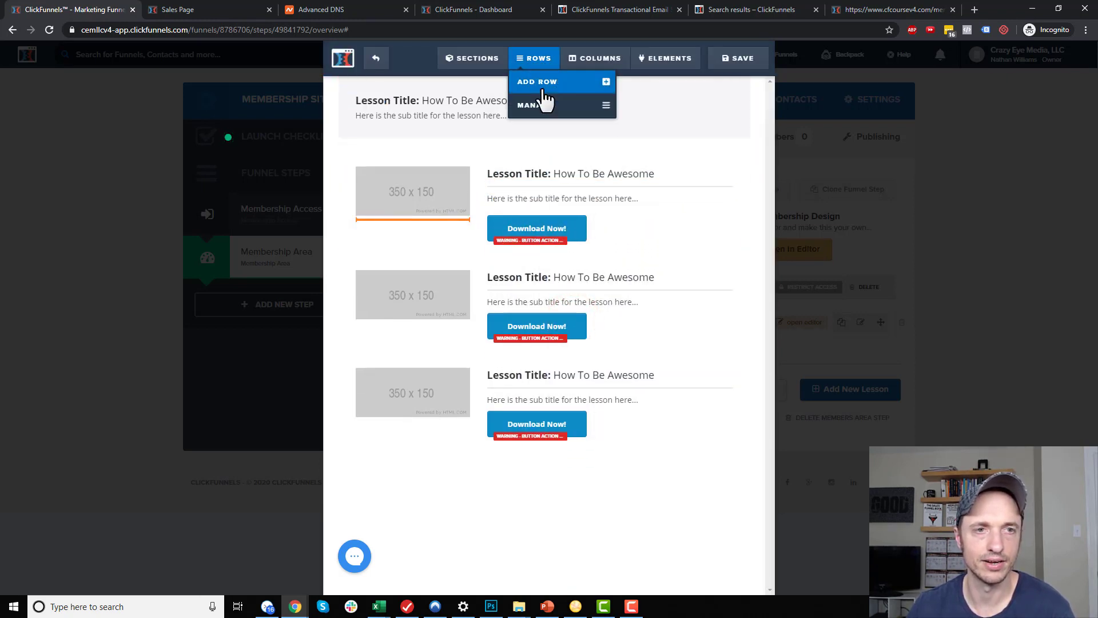
left_click(546, 83)
left_click_drag(566, 121, 472, 162)
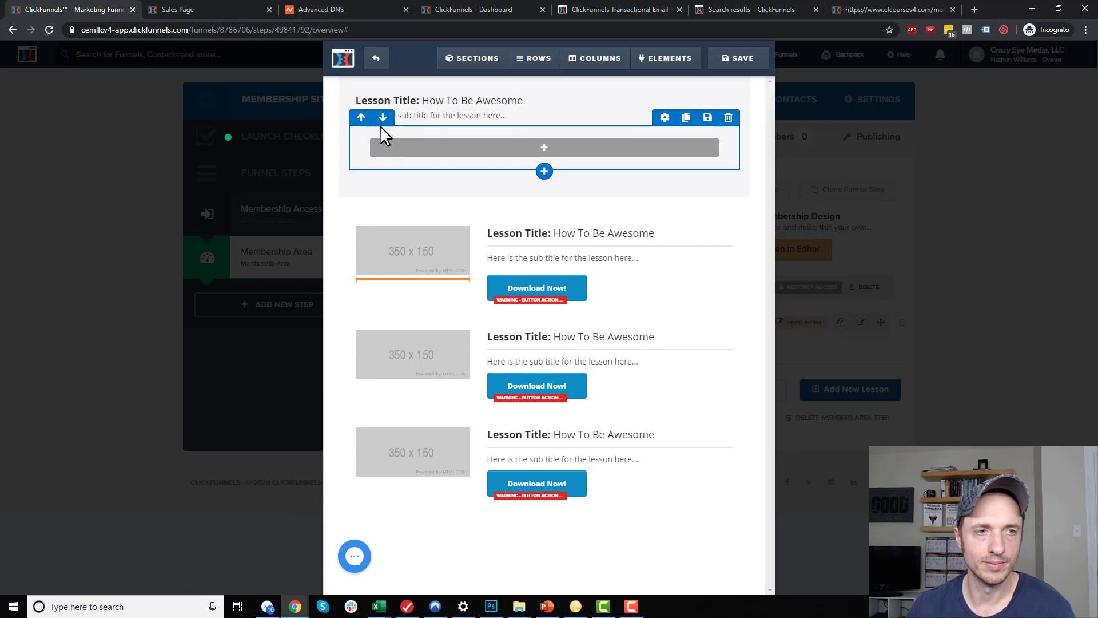
left_click(380, 119)
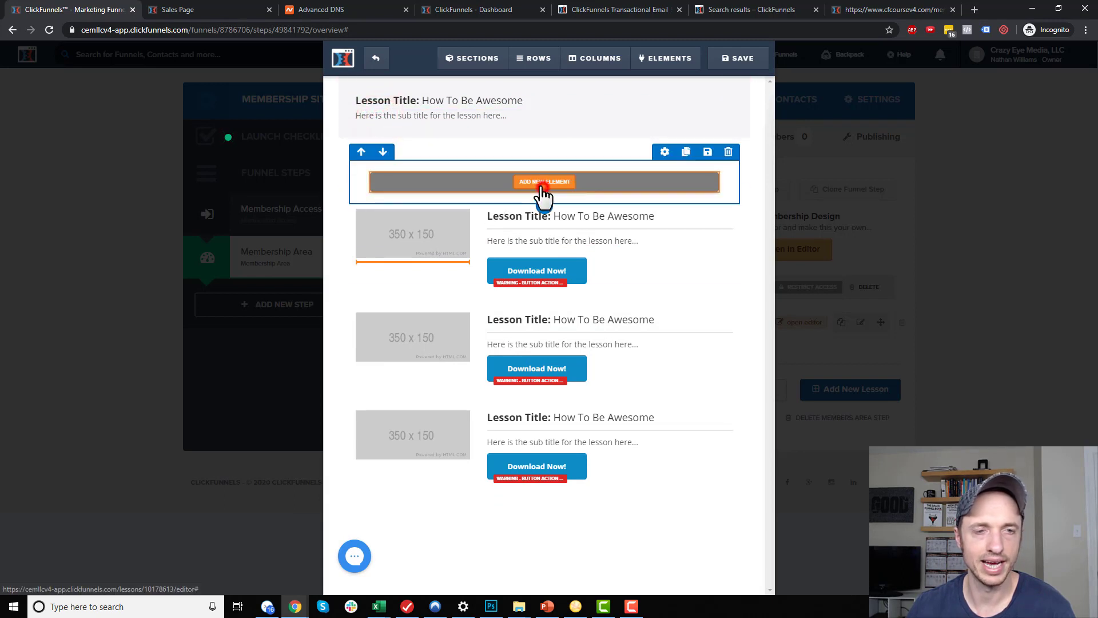
left_click(543, 183)
left_click(572, 356)
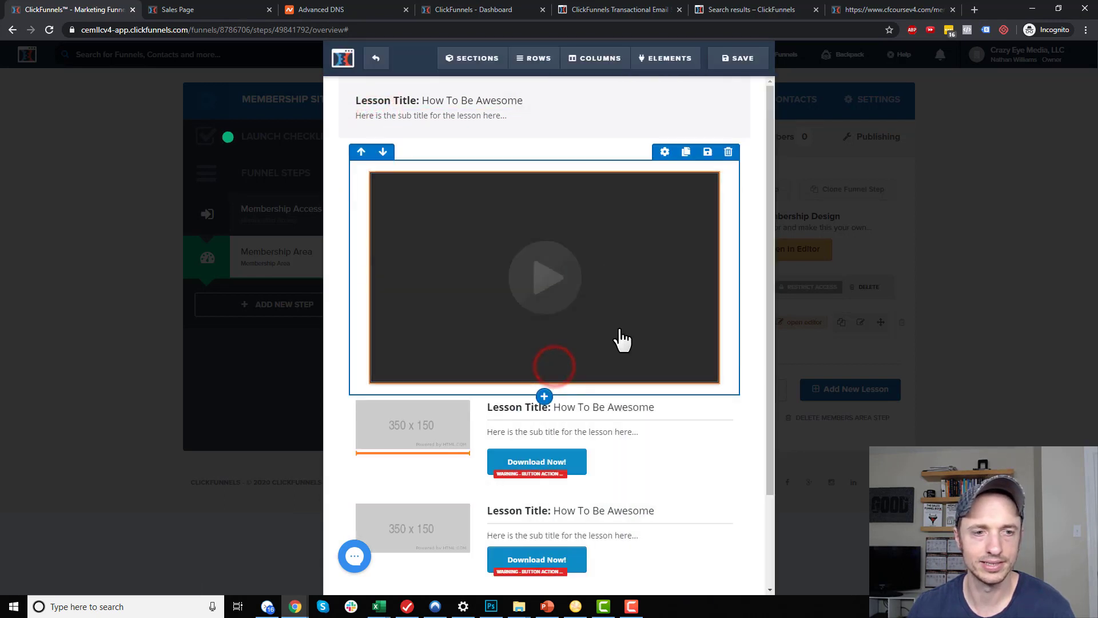
Retitle the lesson headline to 'Lesson 1: Facebook Pixel'
left_click_drag(478, 155, 475, 177)
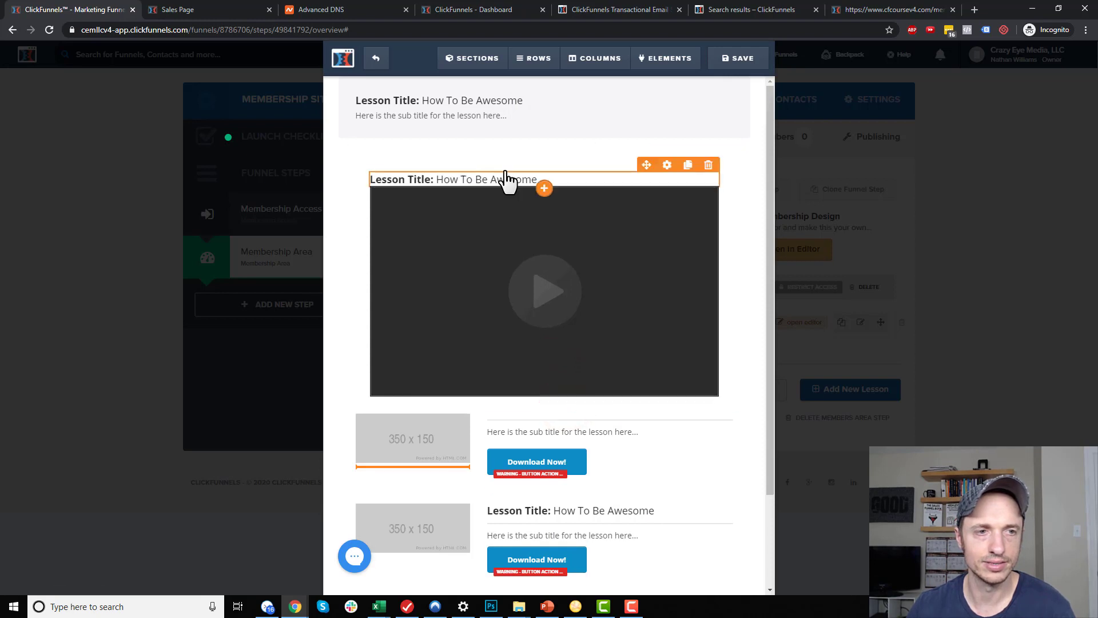
left_click(462, 97)
triple_click(574, 107)
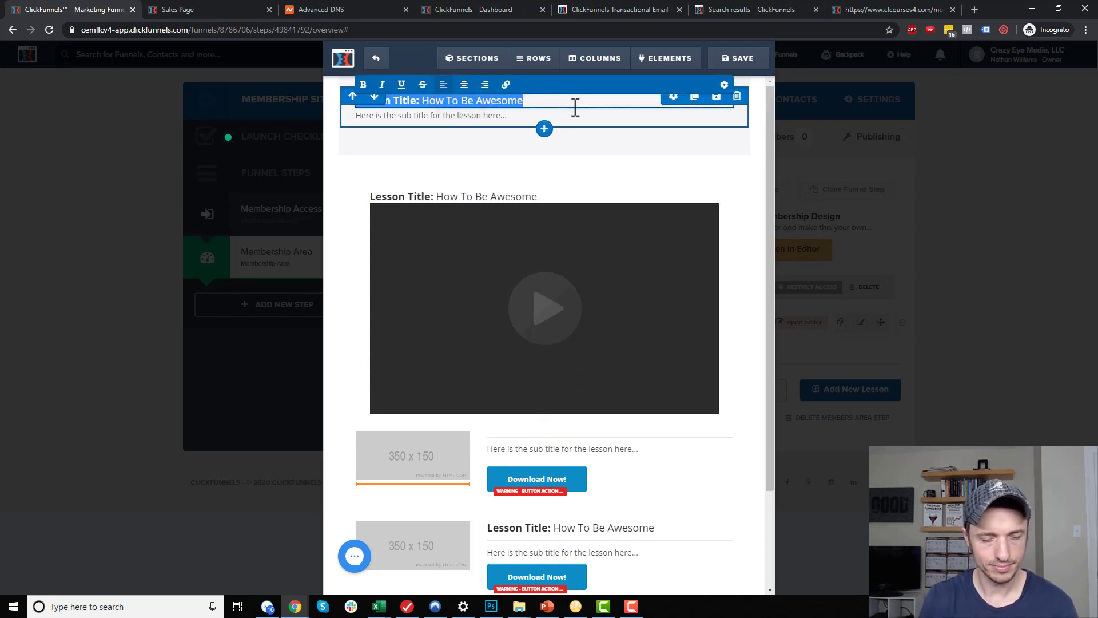
key("BackSpace")
type("Lesson 1: Facebook Pixel")
left_click(604, 176)
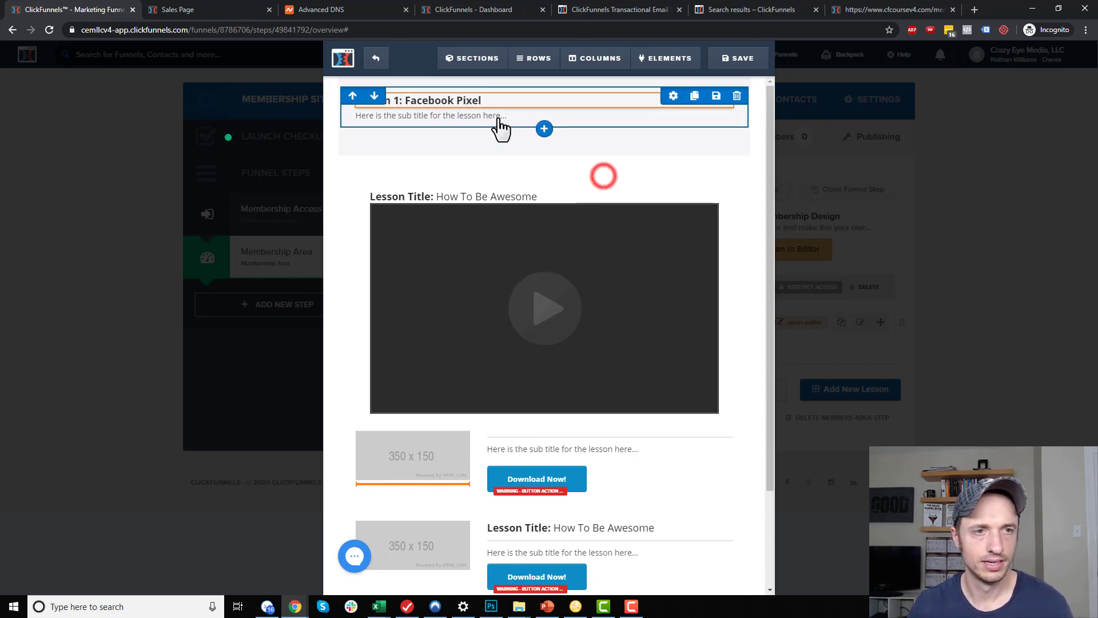
Title the video 'Video 1.1 - What Is The Pixel?' and replace its caption with placeholder text
left_click(486, 114)
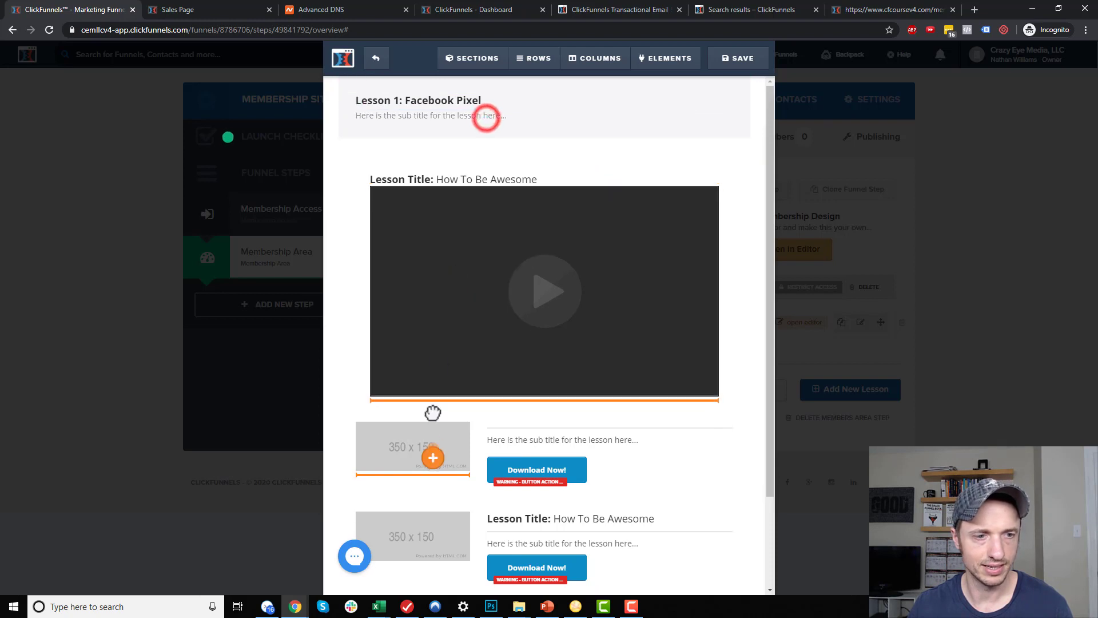
left_click(533, 167)
key("ctrl+a")
type("Video 1.1 - What Is The Pixel?")
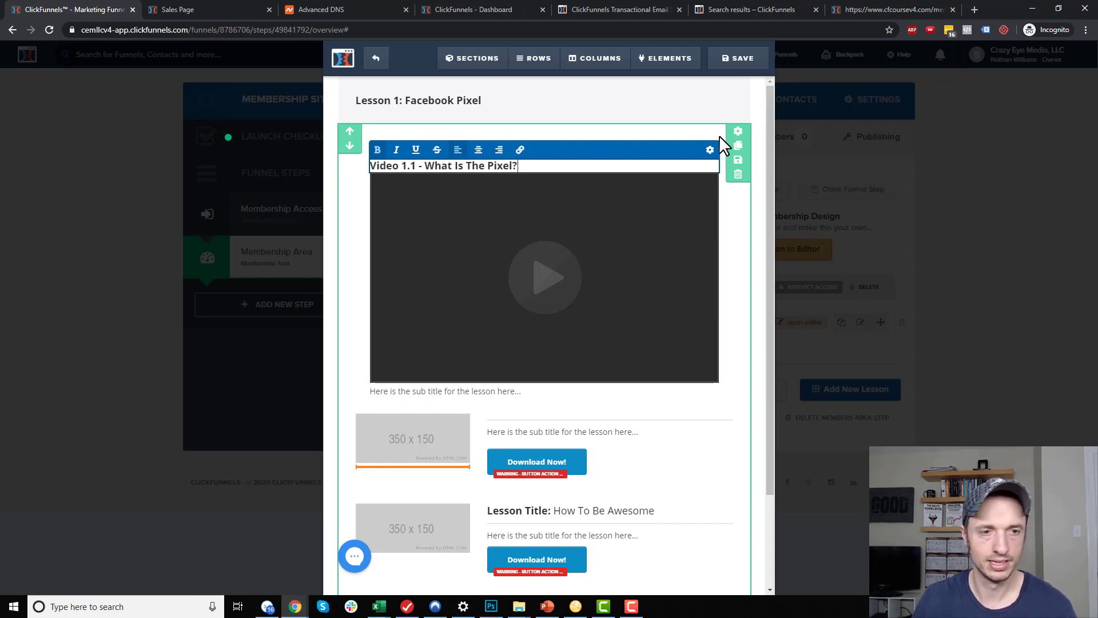
left_click(495, 393)
key("ctrl+a")
type("fdjask fjdklsjf ldjasklf jkldas j")
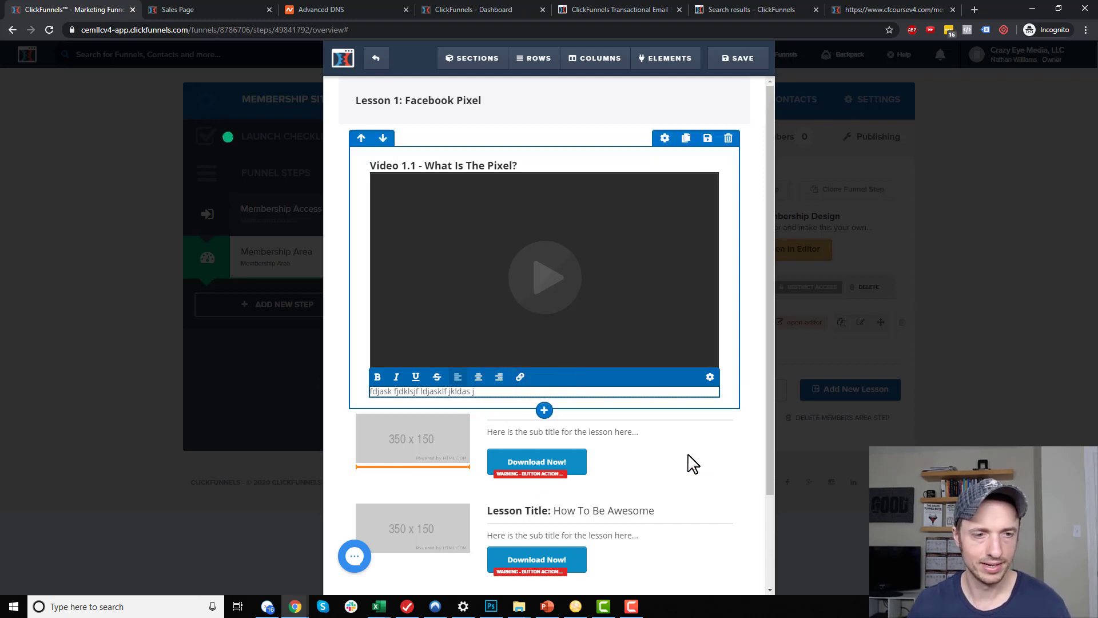
left_click(695, 471)
Move the Download Now button under the video caption
left_click_drag(538, 461, 539, 412)
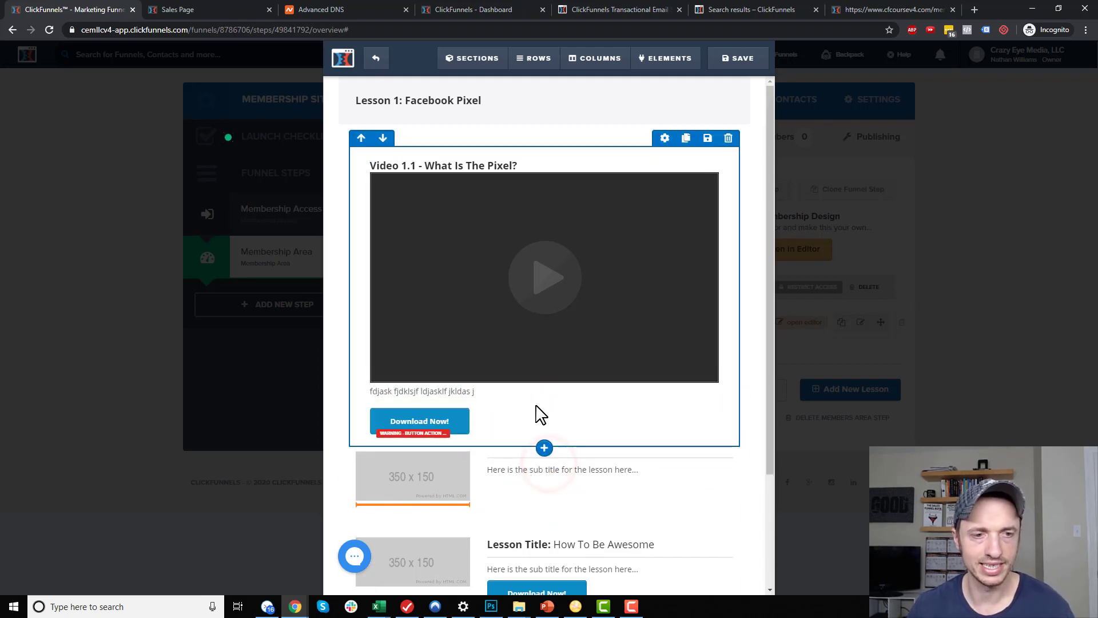
left_click(656, 399)
left_click(461, 346)
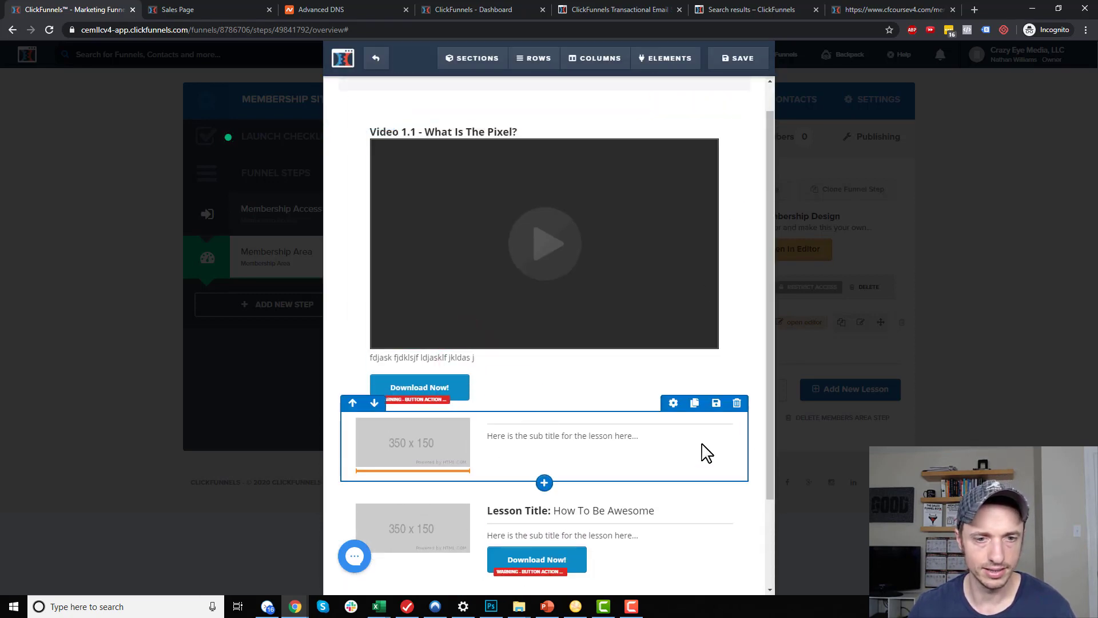
Delete the three leftover placeholder lesson rows
left_click(738, 403)
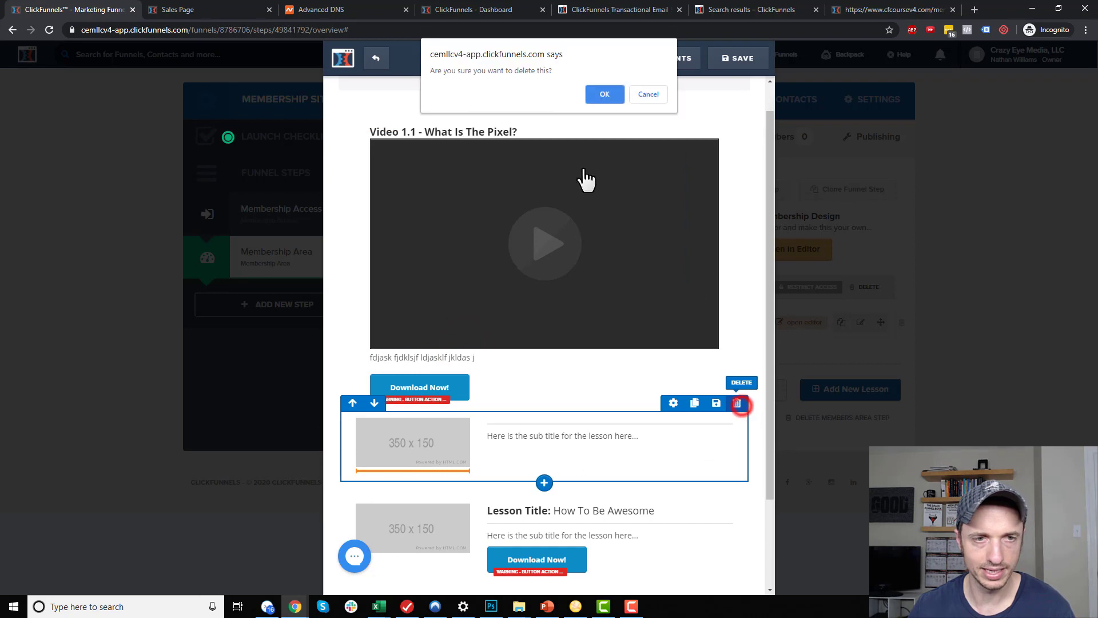
left_click(606, 96)
left_click(737, 403)
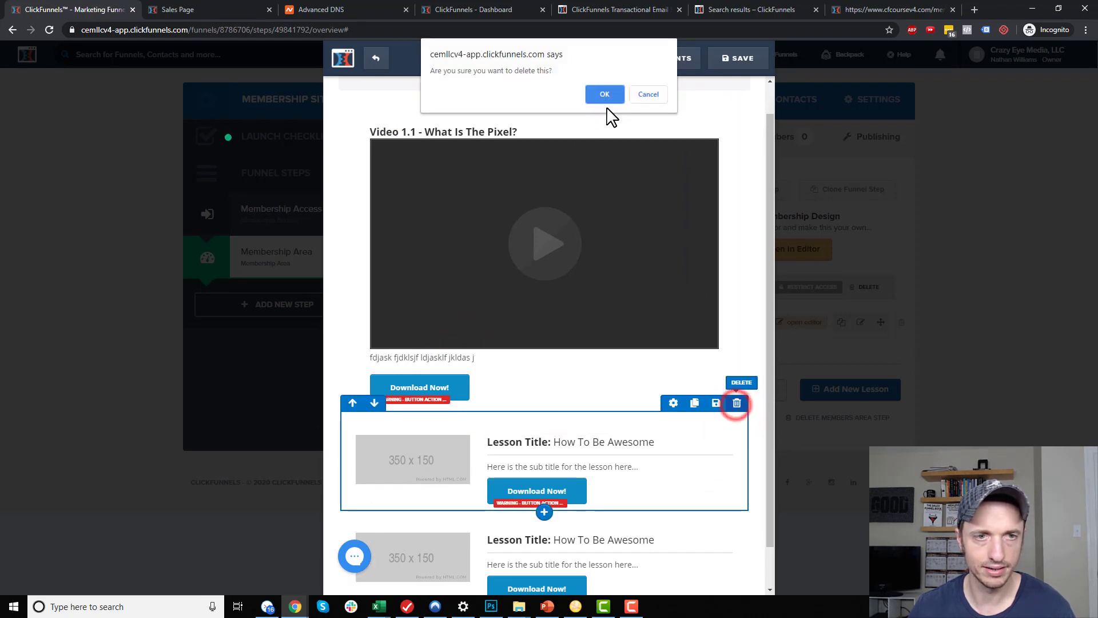
left_click(606, 95)
left_click(737, 437)
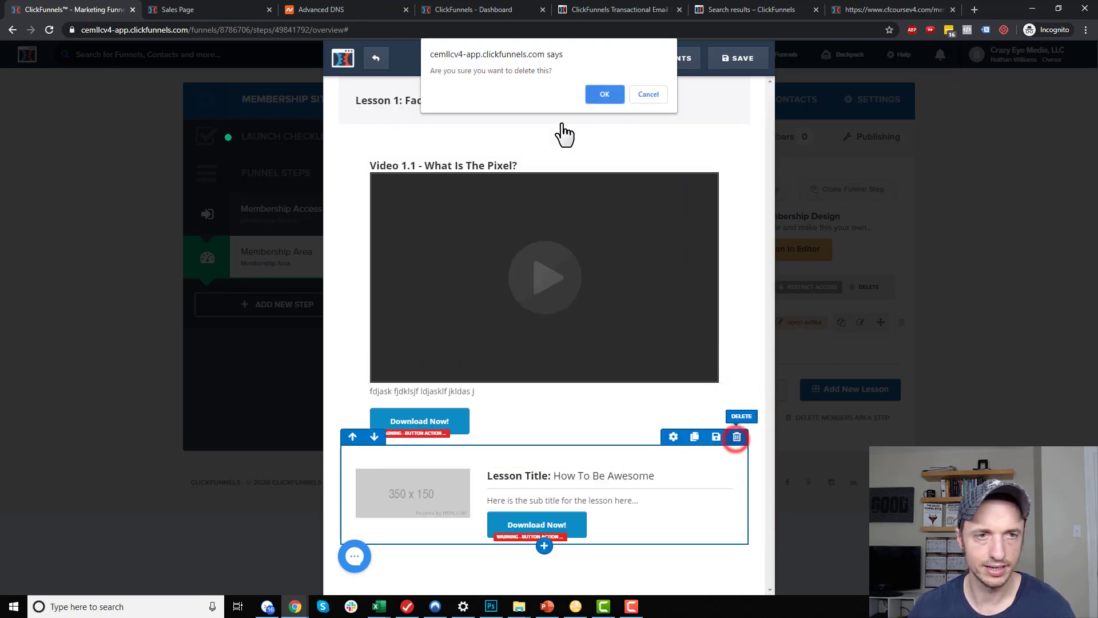
left_click(605, 95)
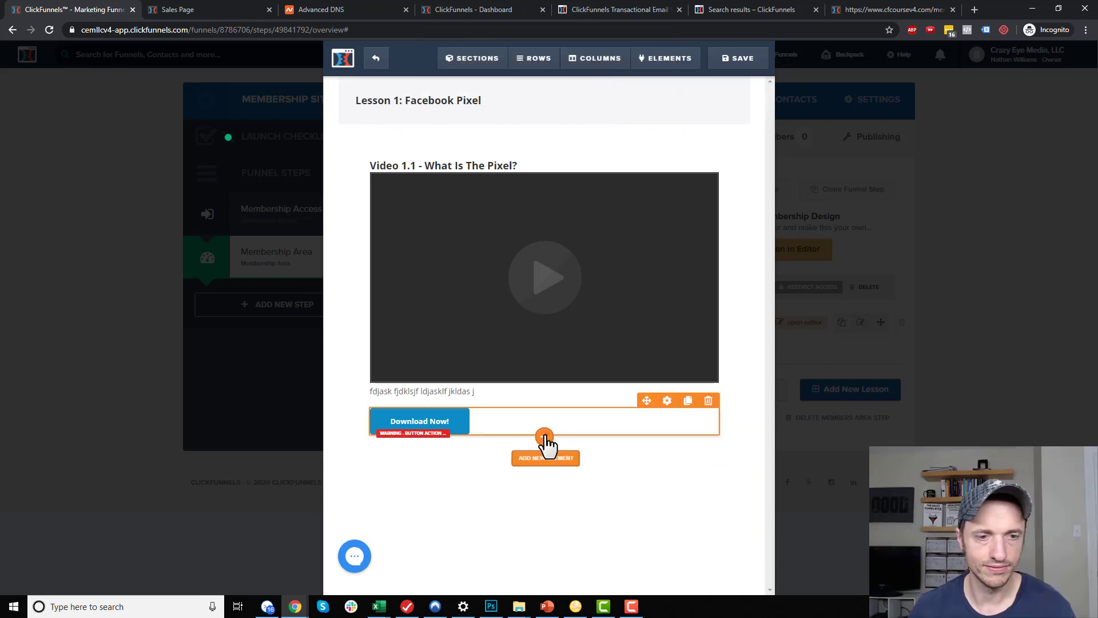
Add a Divider element below the Download Now button
left_click(543, 436)
scroll(576, 392, "down", 6)
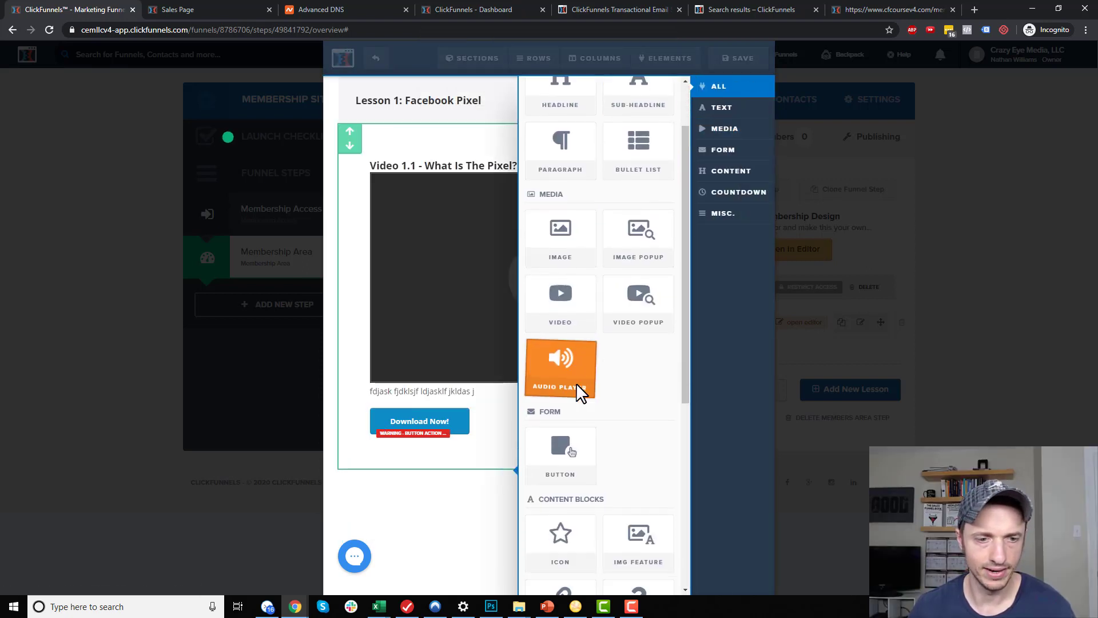
left_click(579, 404)
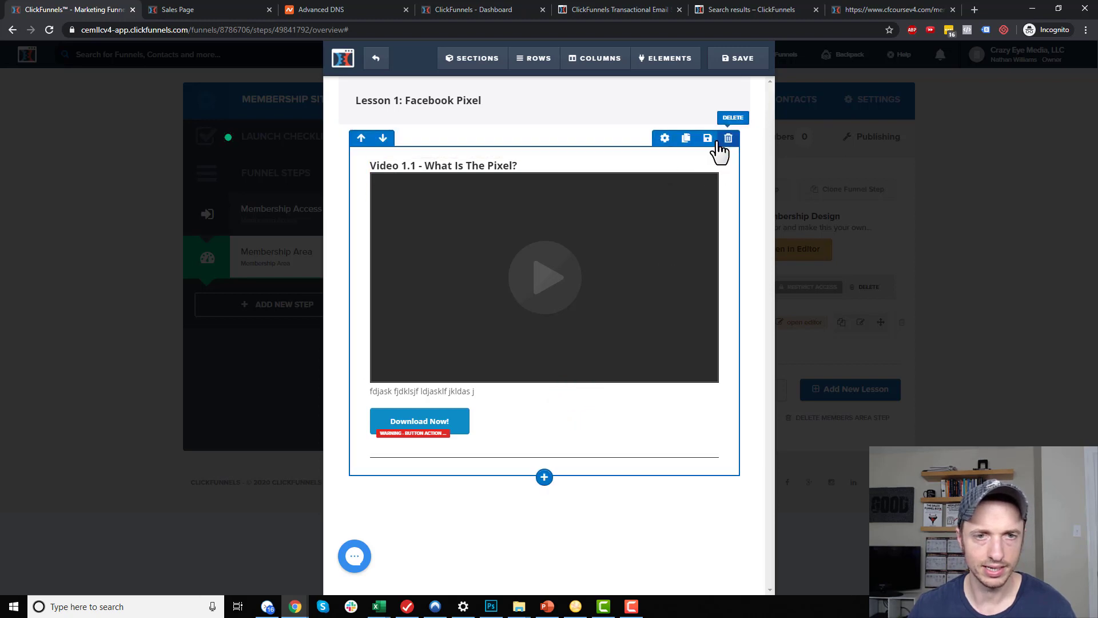
Duplicate the video row and retitle the copy 'Video 1.2 - How to instal the pixel'
left_click(684, 141)
scroll(535, 497, "down", 2)
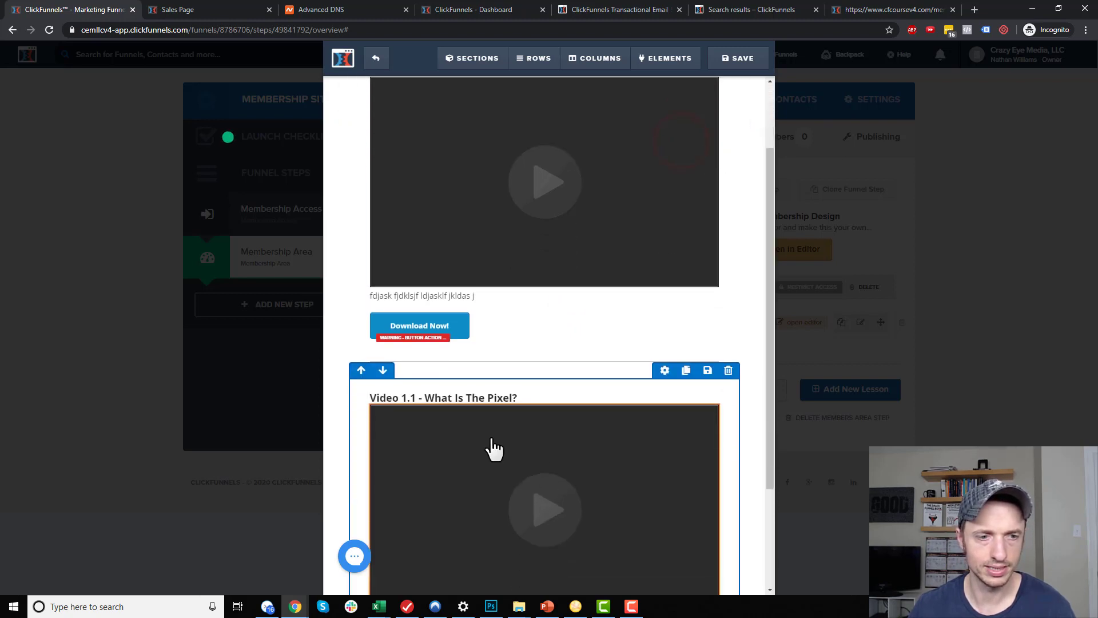
left_click(415, 378)
double_click(413, 379)
type("1.2")
left_click_drag(426, 380, 532, 380)
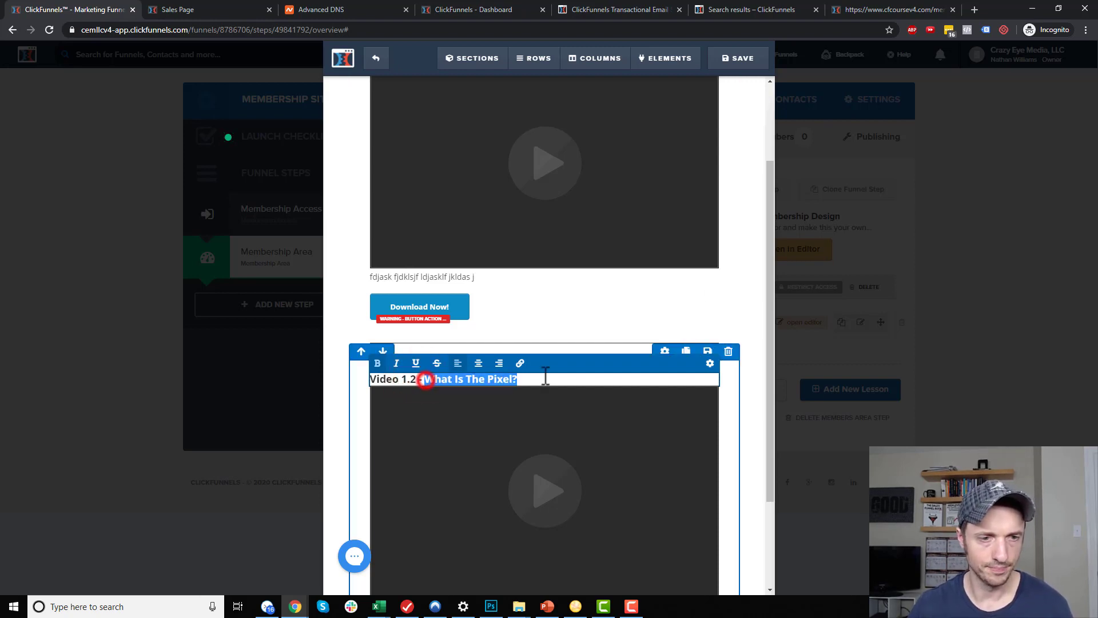
type("How to inst")
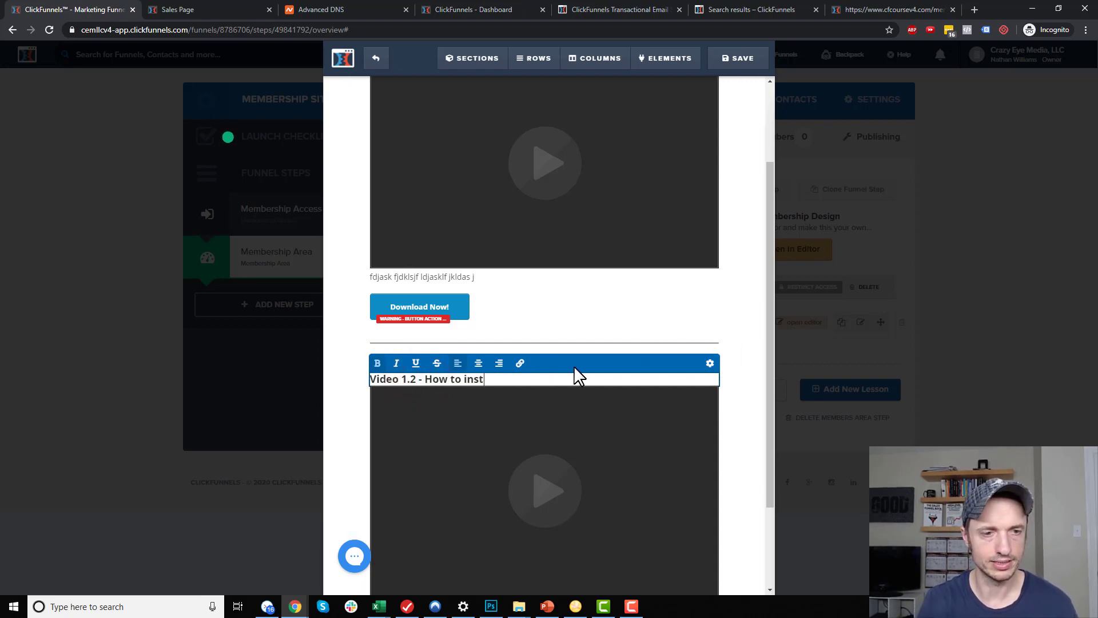
type("al the pixel")
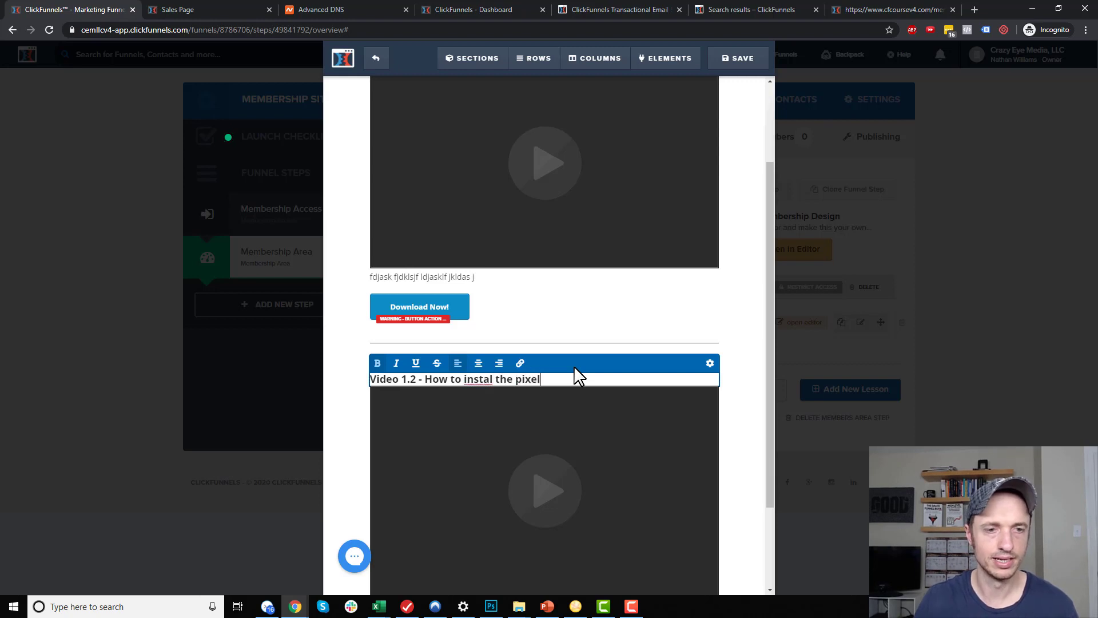
left_click(674, 313)
Check the first video's source stays Custom Embed, then save the page
scroll(595, 293, "up", 2)
left_click(595, 293)
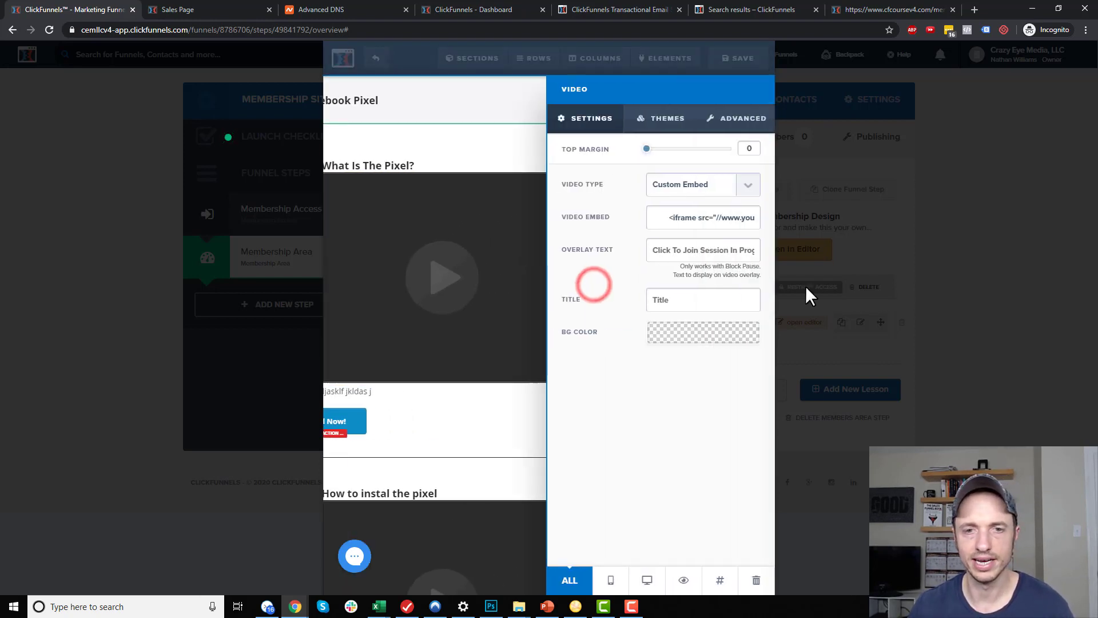
left_click(716, 184)
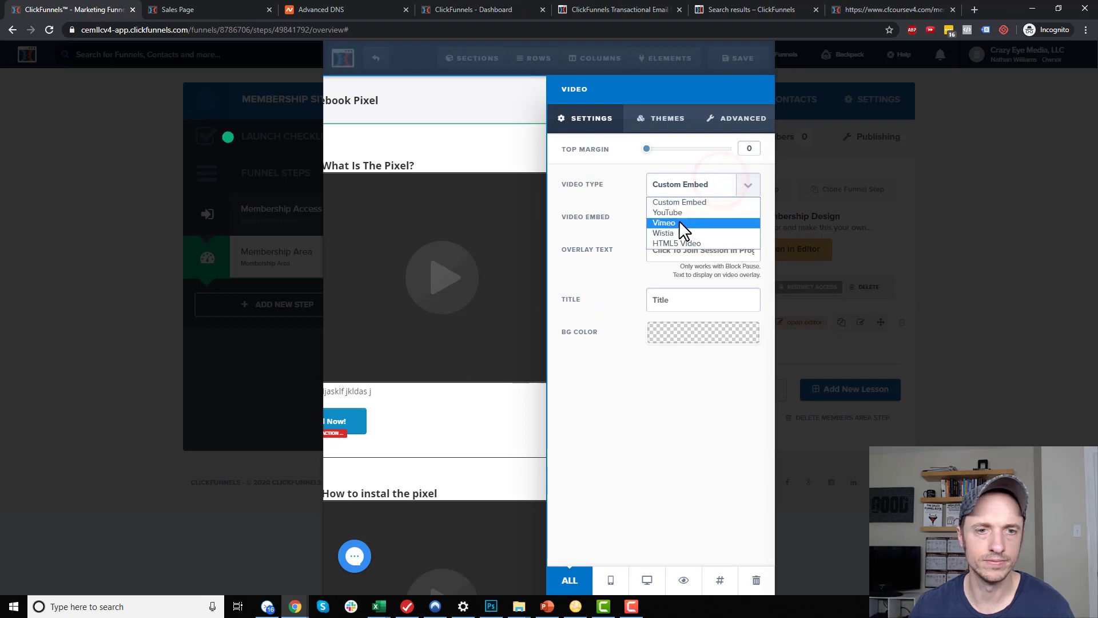
left_click(488, 278)
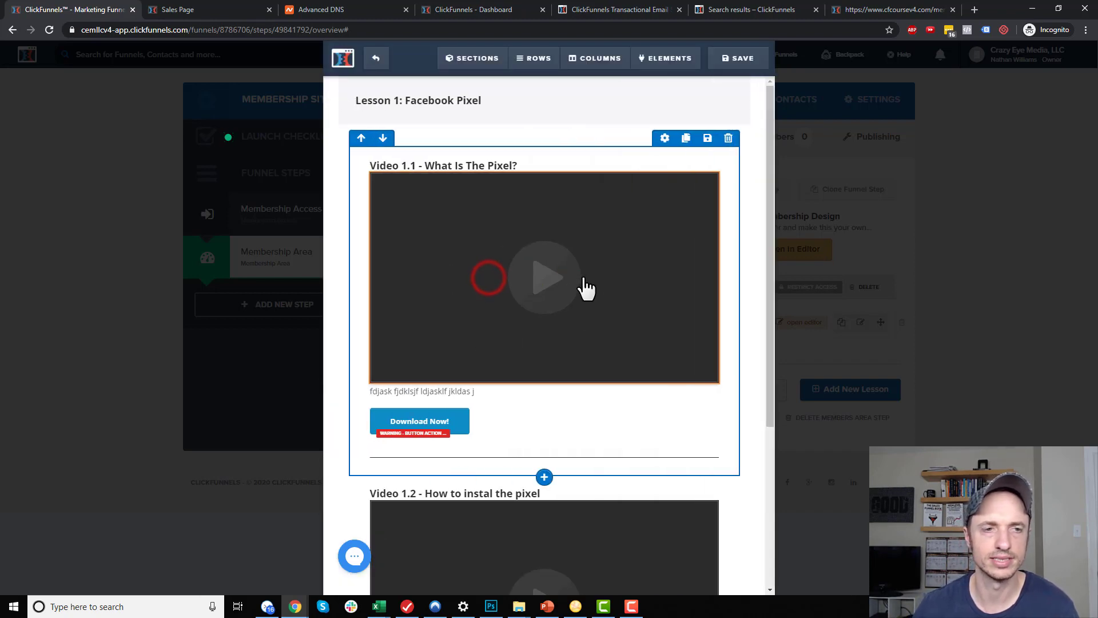
left_click(740, 62)
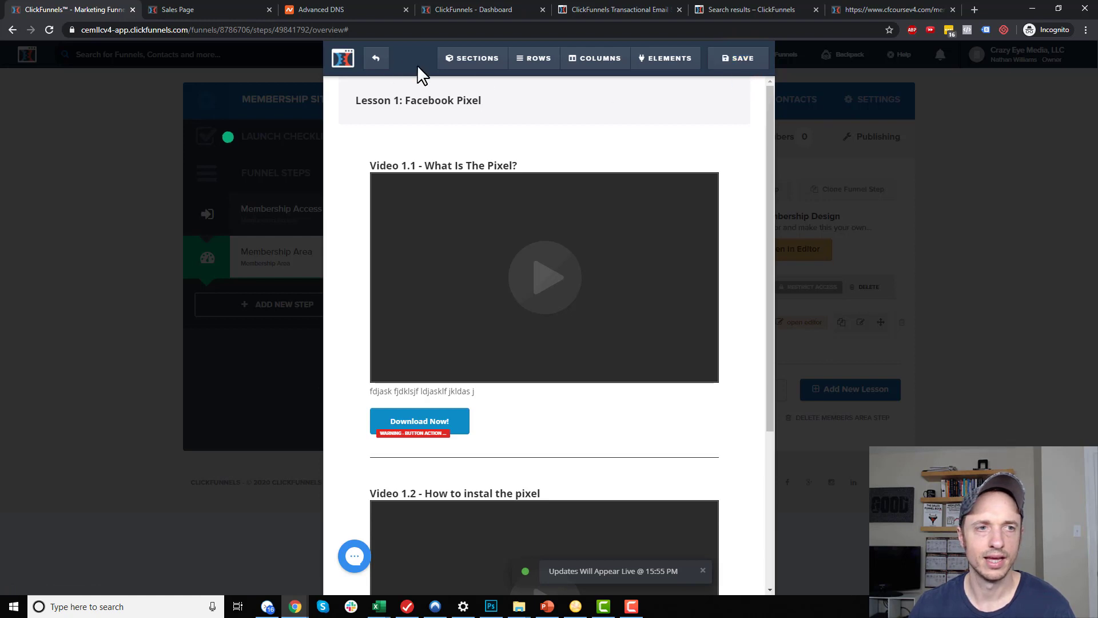
Rename the first Facebook Ads lesson to '1 - The Facebook Pixel' and update it
left_click(378, 59)
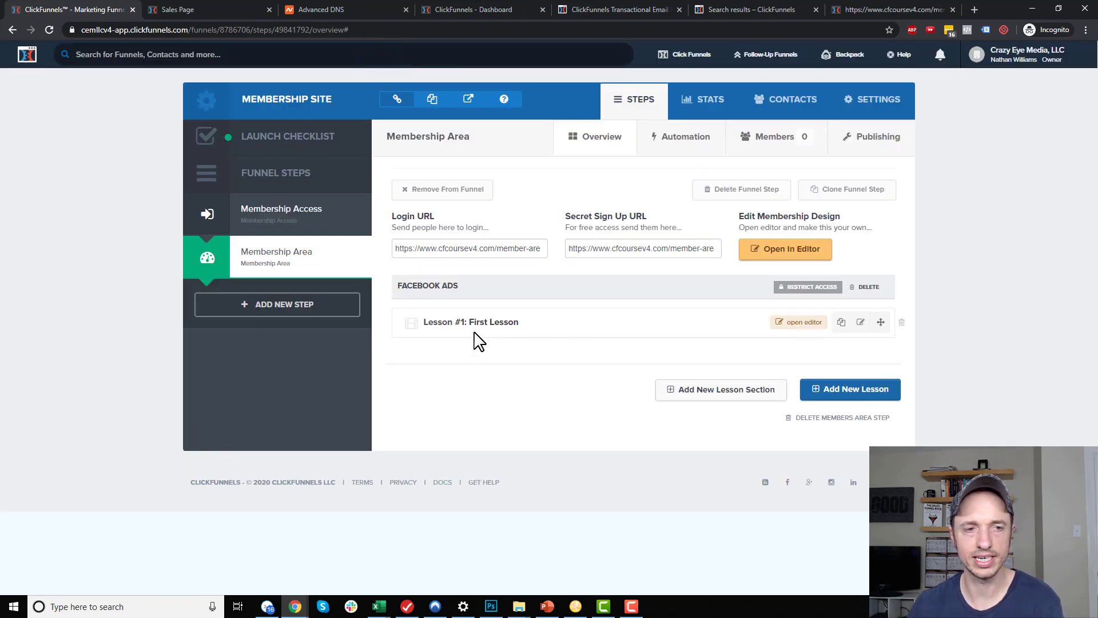
left_click(861, 323)
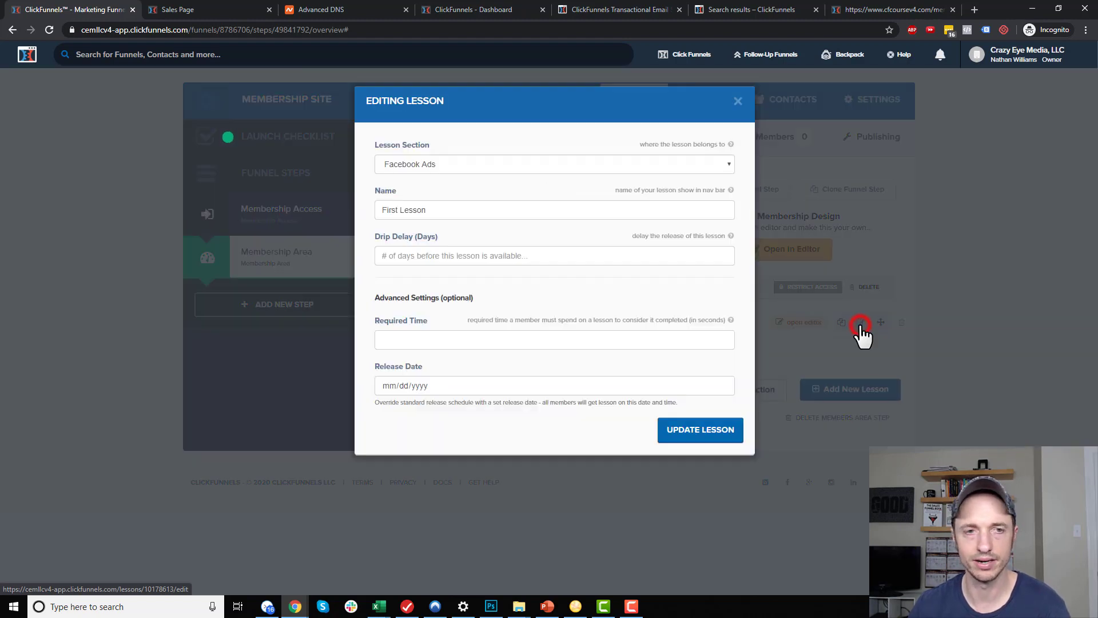
left_click(461, 214)
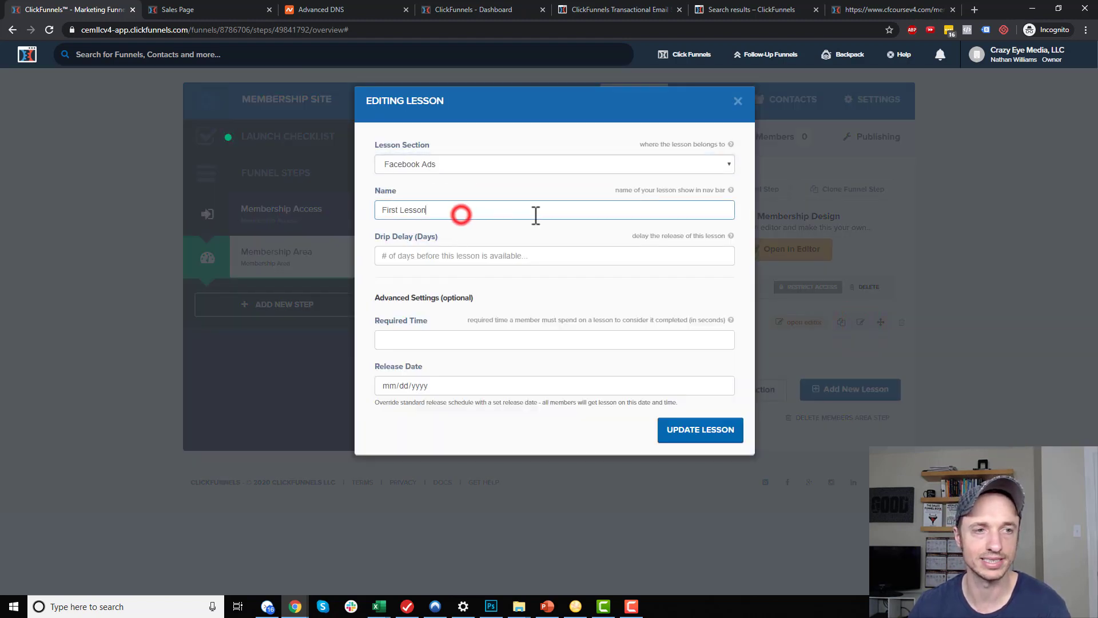
triple_click(568, 214)
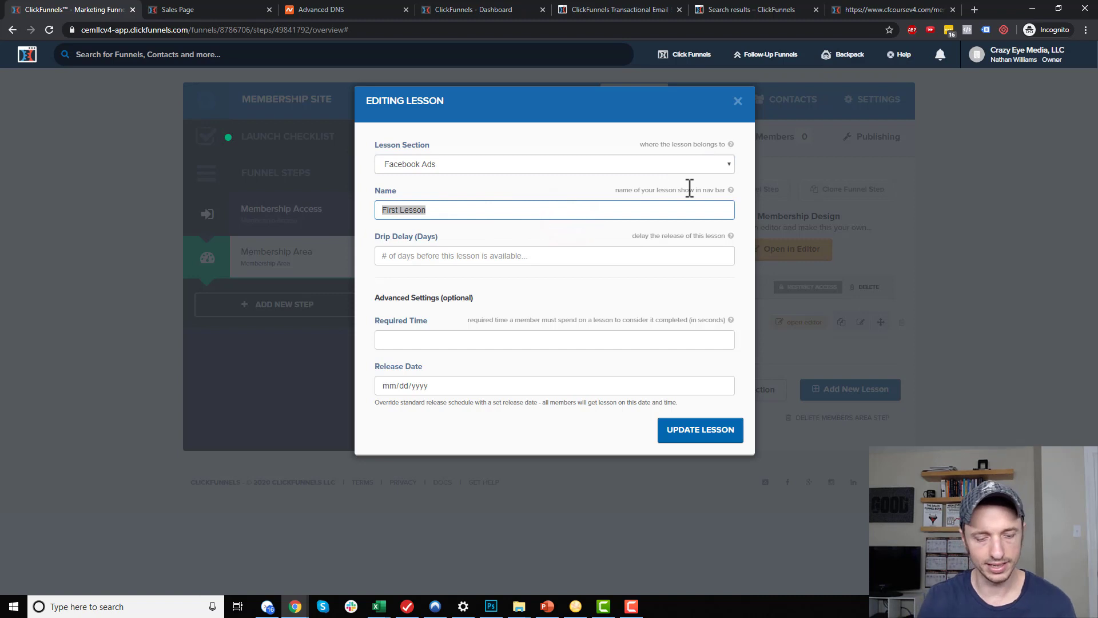
type("The Facebook Pixel")
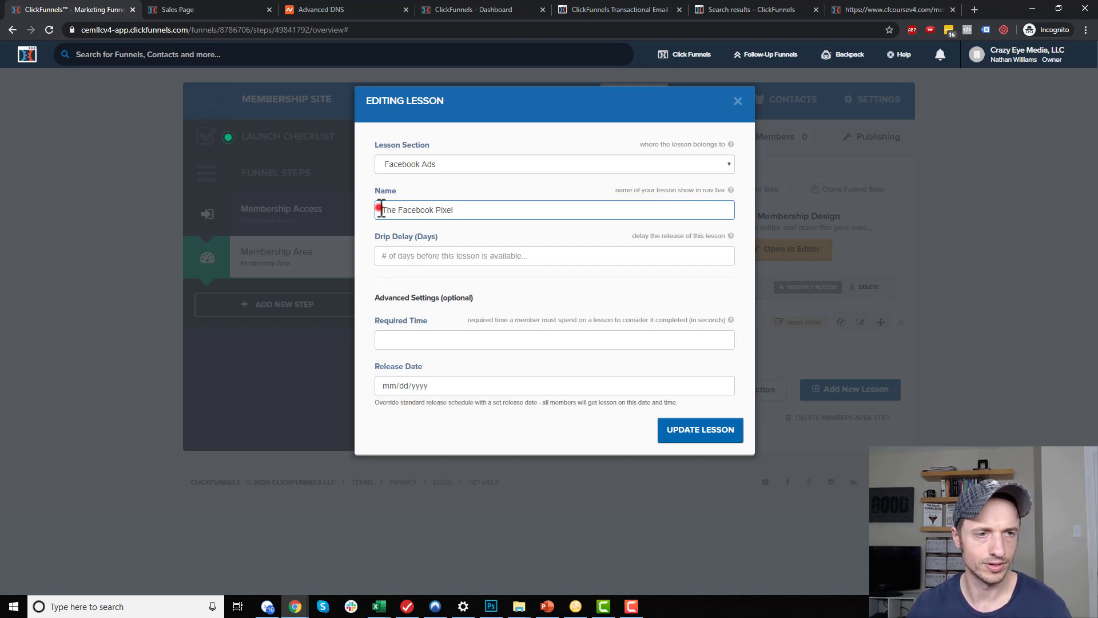
left_click(381, 210)
type("1.1")
key("BackSpace")
type("-")
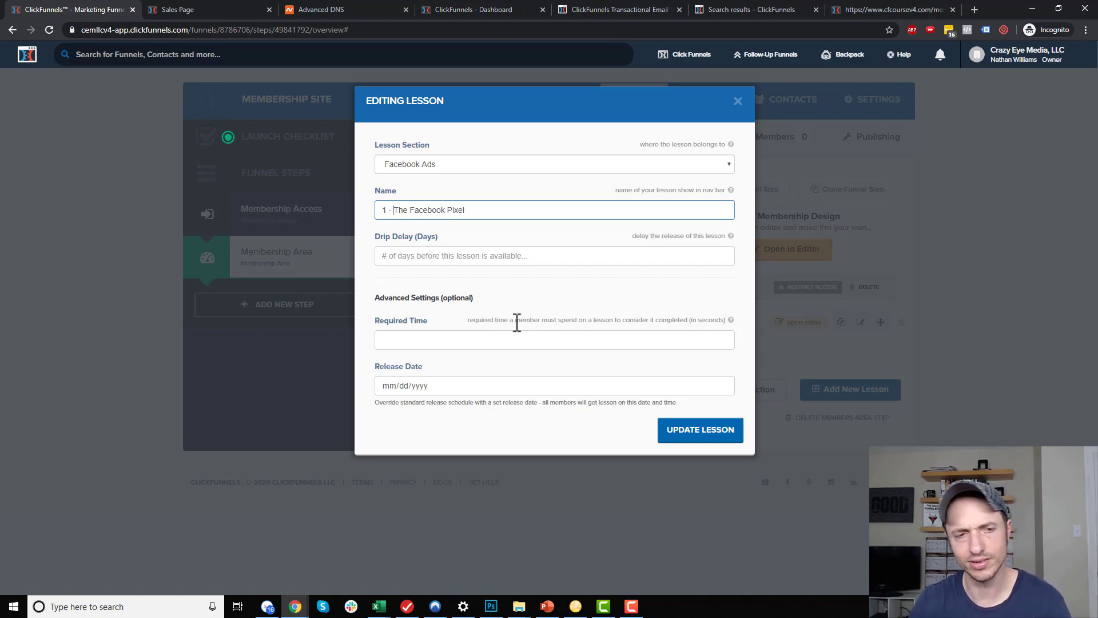
left_click(408, 256)
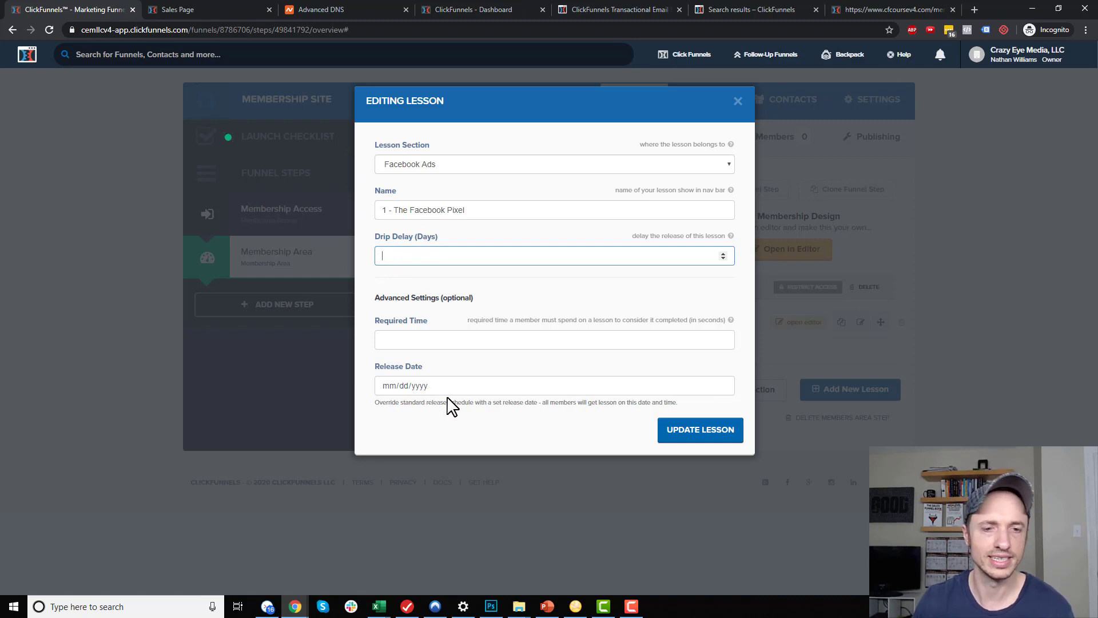
left_click(697, 434)
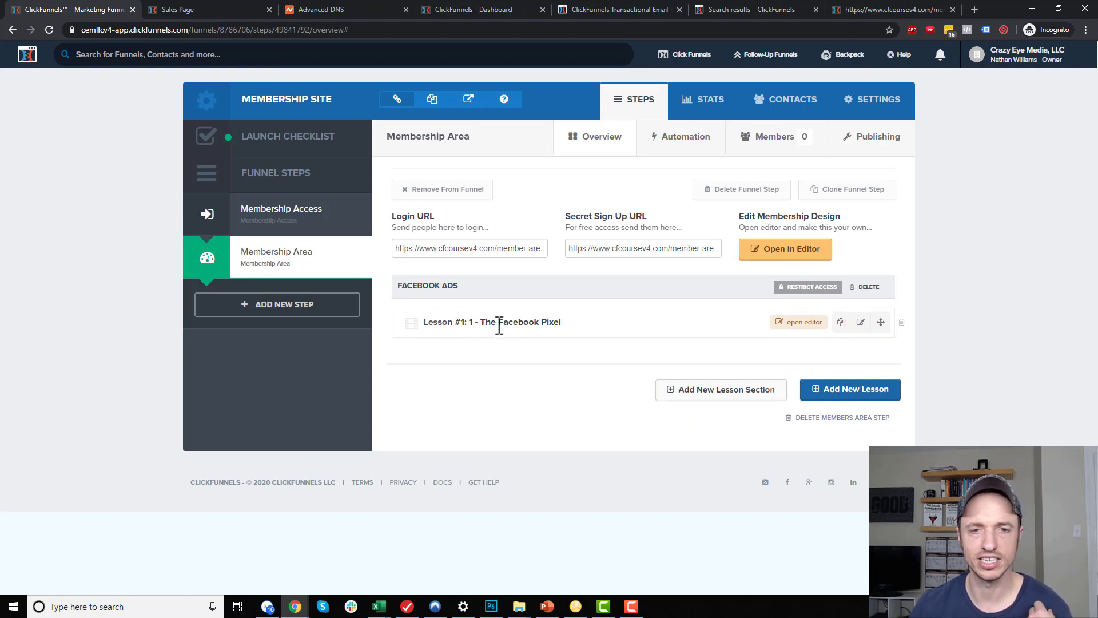
Make two copies of the first lesson, rename the second '2 - Setting up a campaign', and open its page
left_click(841, 322)
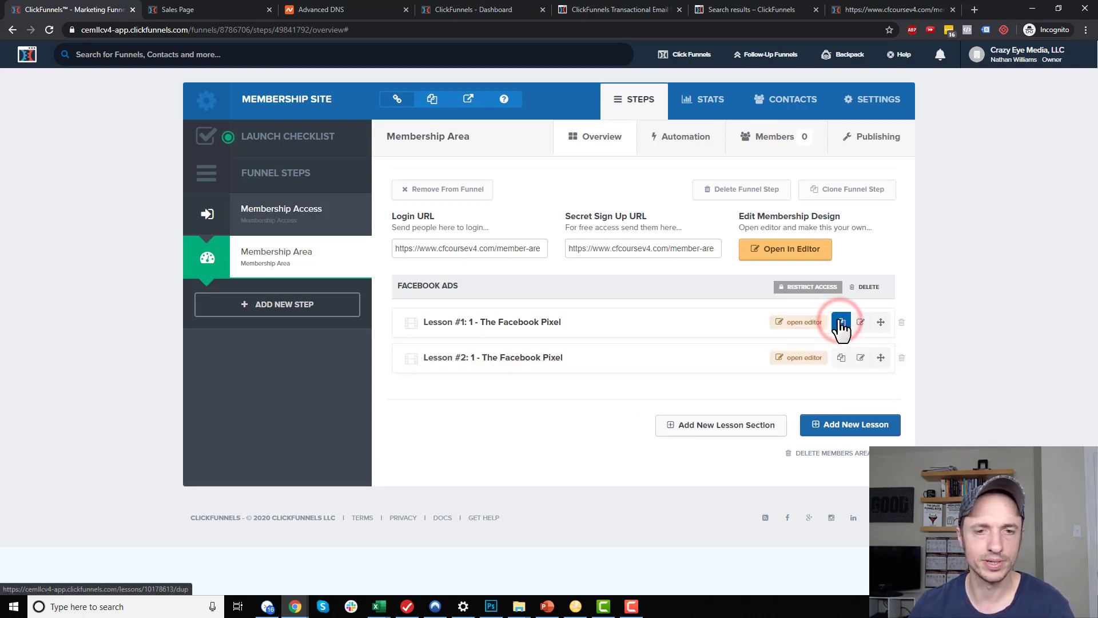
left_click(843, 361)
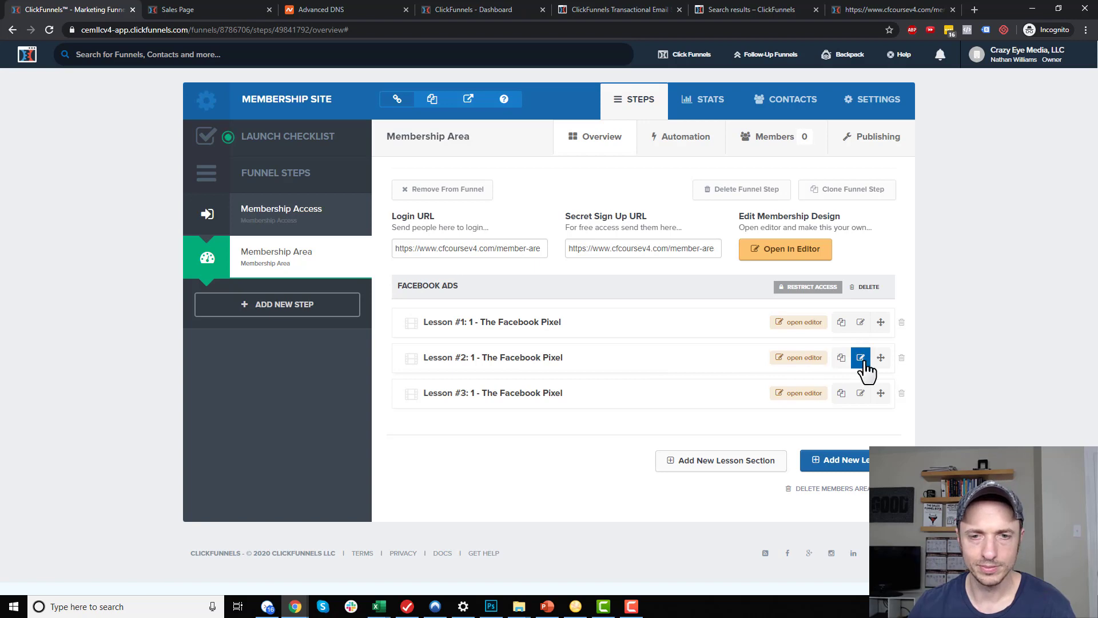
left_click(860, 357)
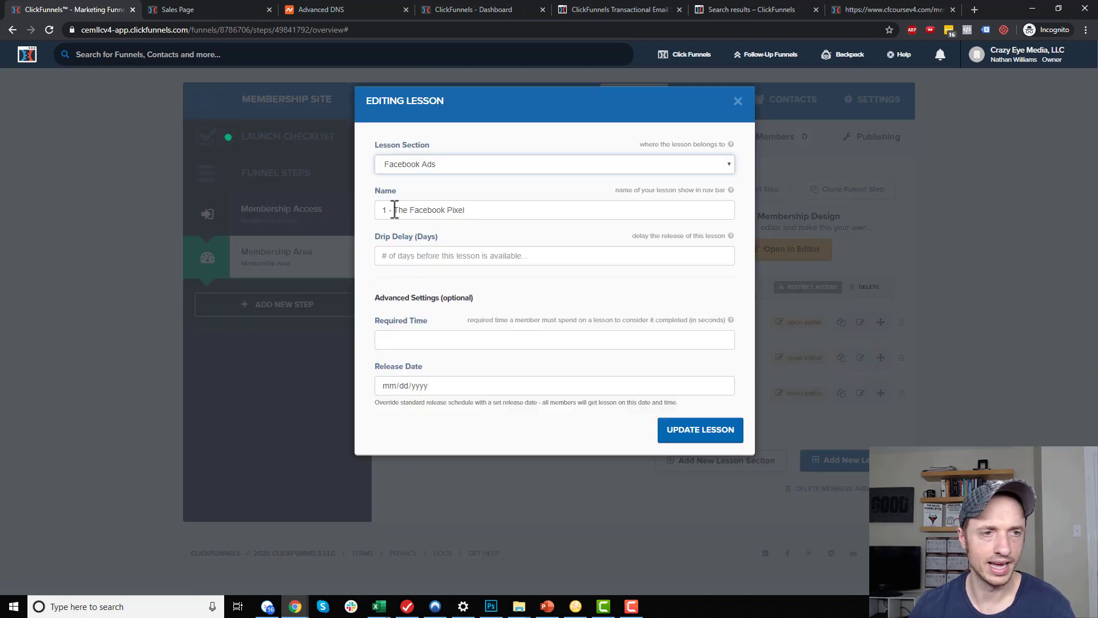
triple_click(385, 212)
type("2 - Setting up a campaign")
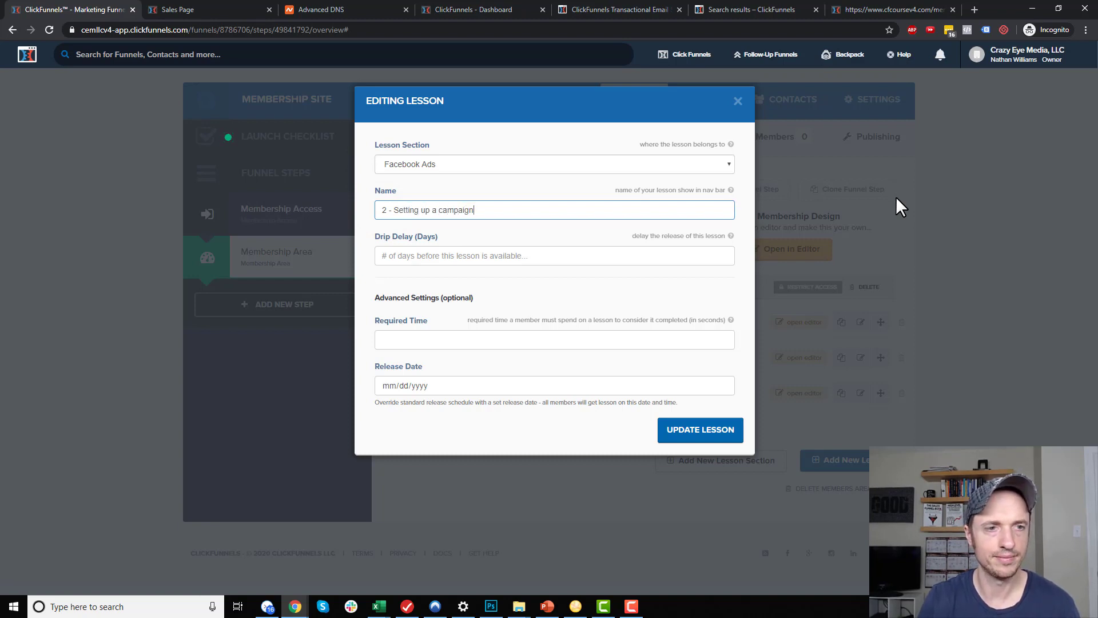
left_click(699, 430)
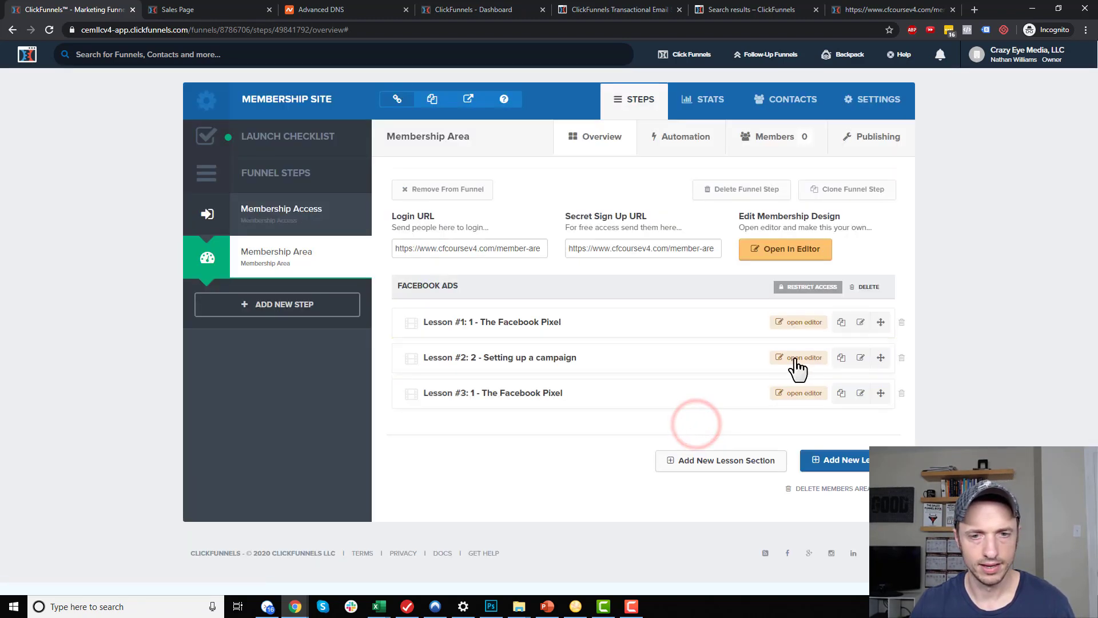
left_click(802, 357)
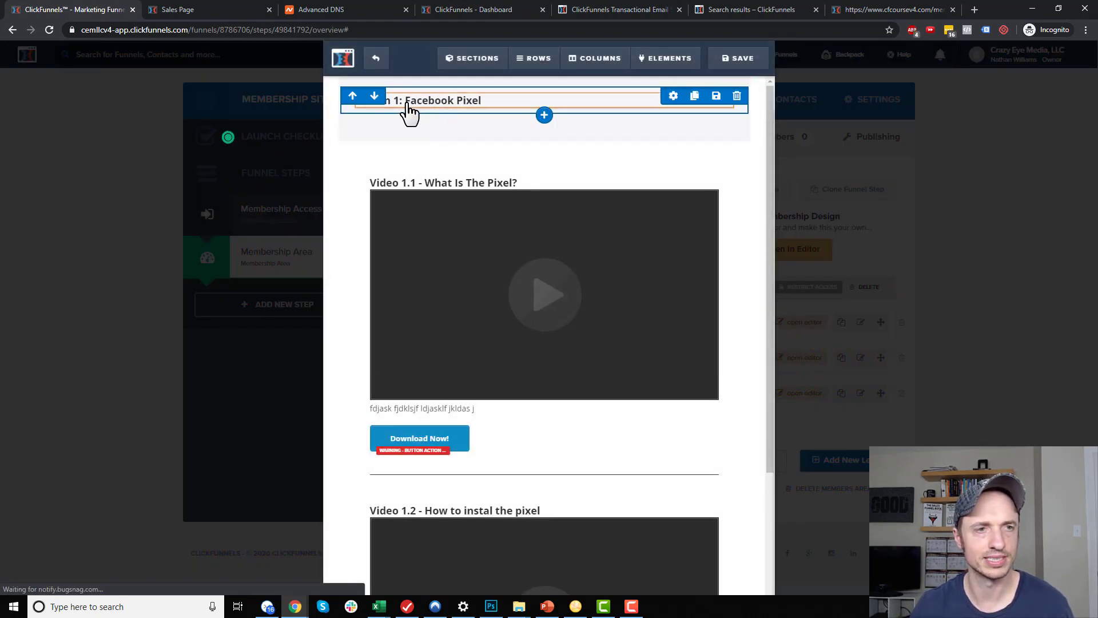
Change the page headline to 'Lesson 2: Setting Up A campaign'
left_click(400, 102)
double_click(401, 101)
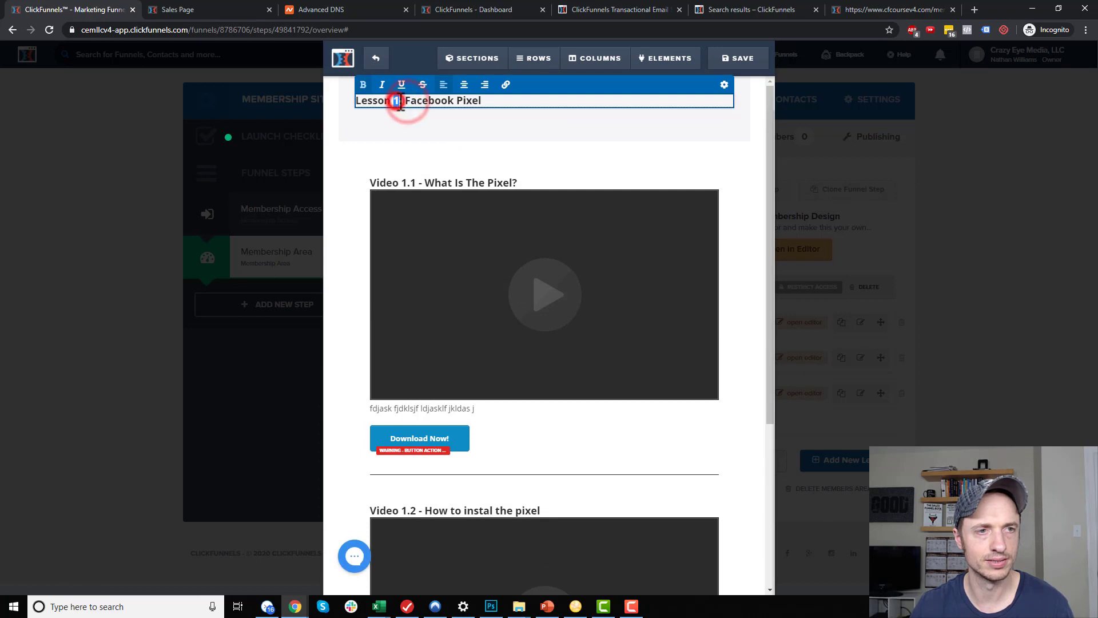
type("2")
left_click_drag(408, 98, 629, 107)
type("etting Up A campaign")
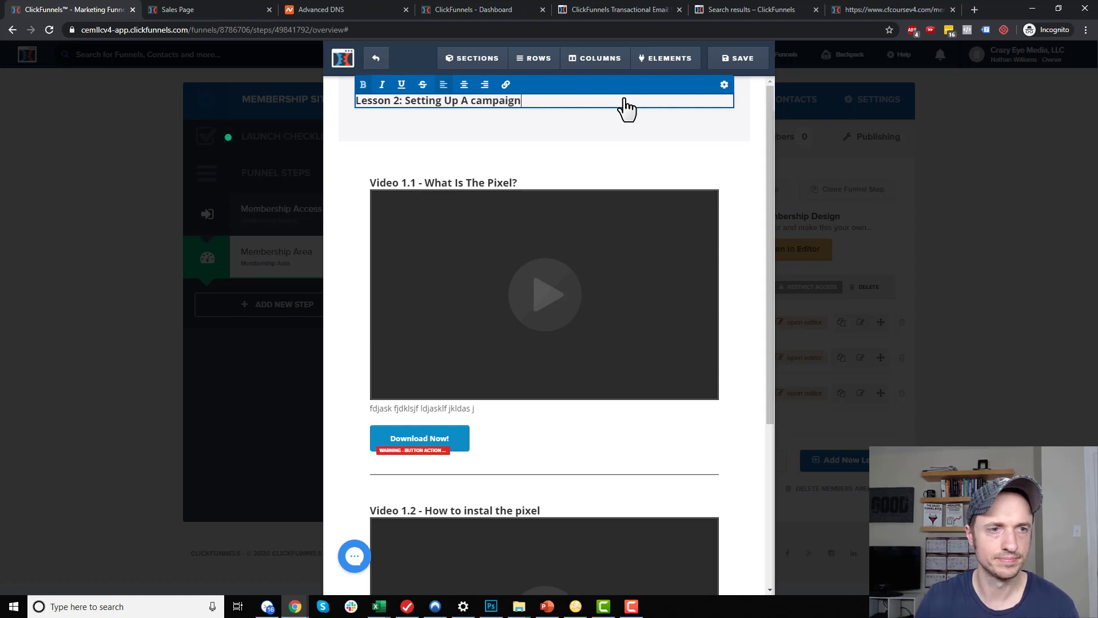
left_click(449, 166)
Retitle the first video 'Video 2.1 - Where to go?!?!', save the page, and exit the editor
left_click(405, 166)
left_click_drag(403, 166, 664, 146)
type("2.1 - Where to go")
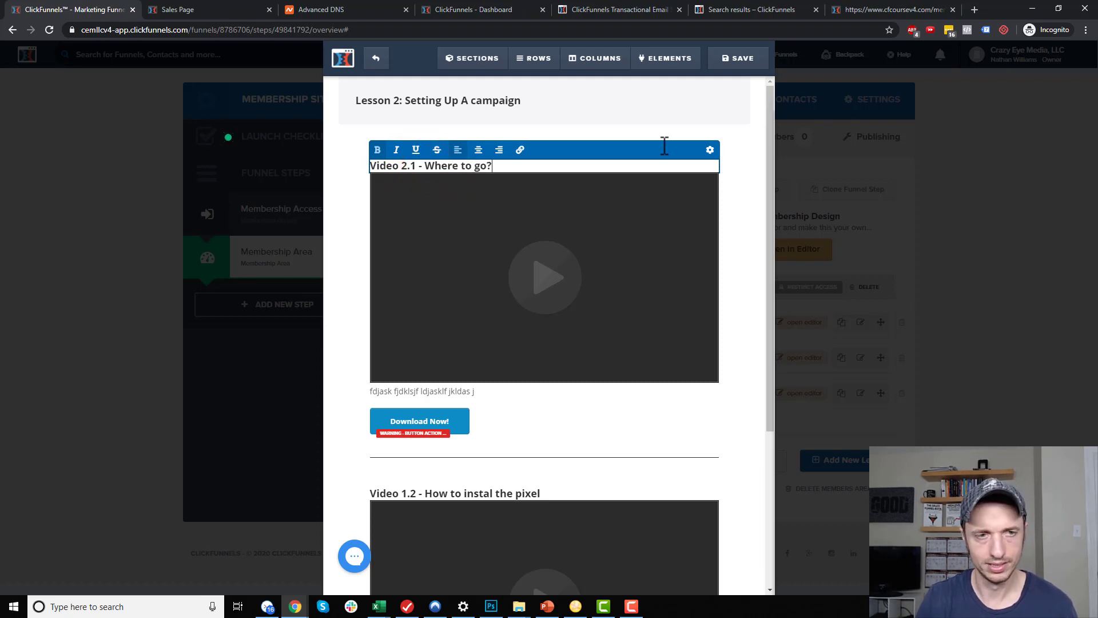
left_click(737, 196)
left_click(759, 52)
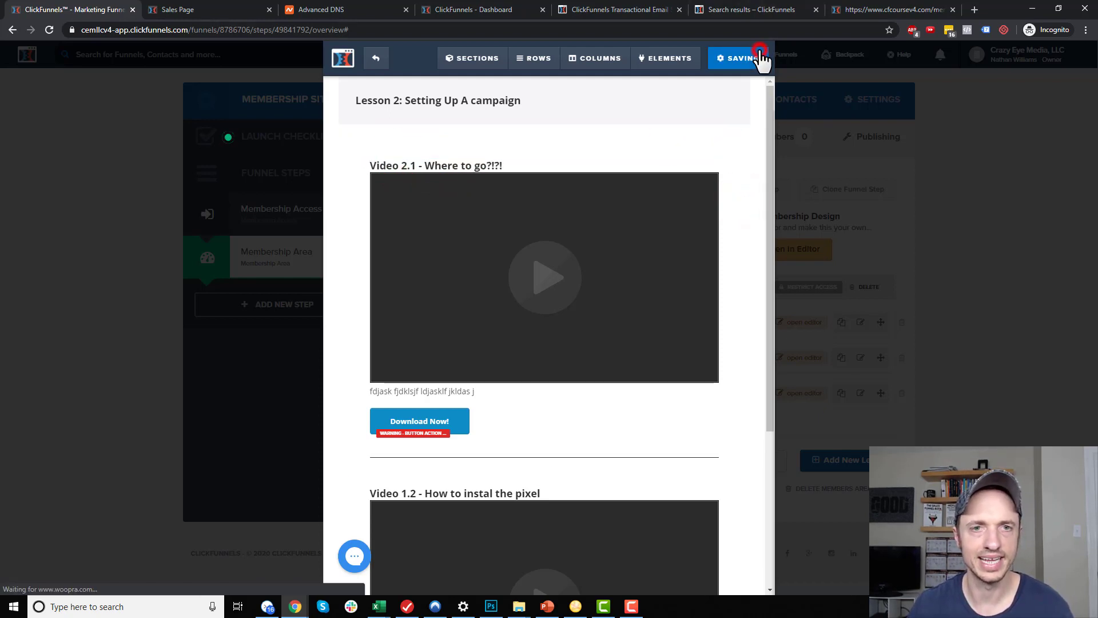
left_click(376, 58)
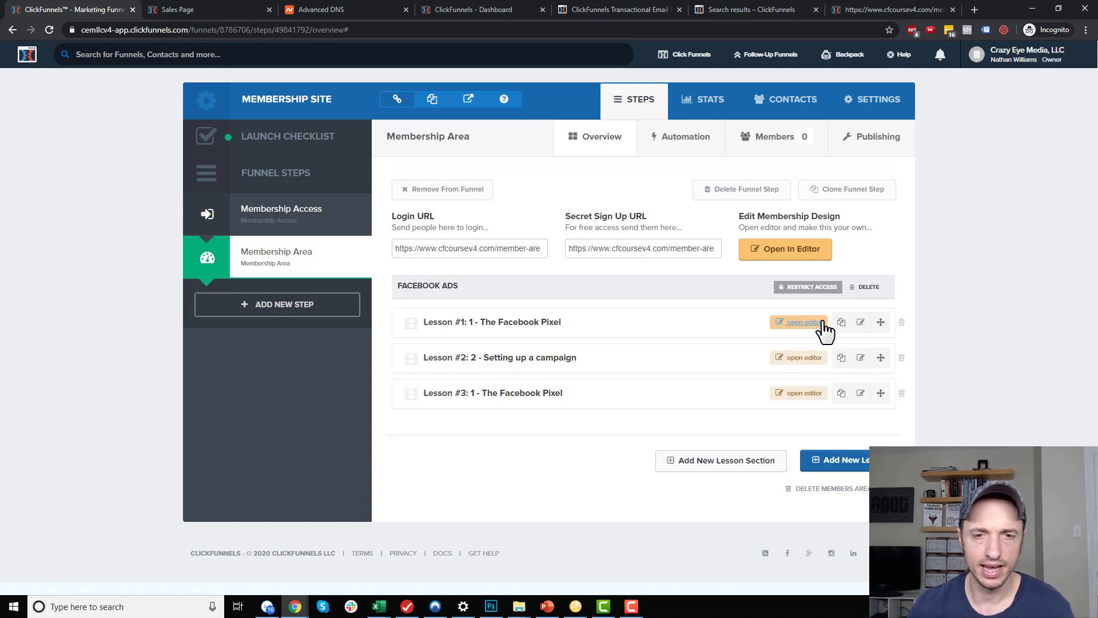
Rename Lesson #3 to '3 - Optimizing A Campaign' and update it
left_click(860, 392)
triple_click(485, 212)
type("3 - Optimizing A Campa")
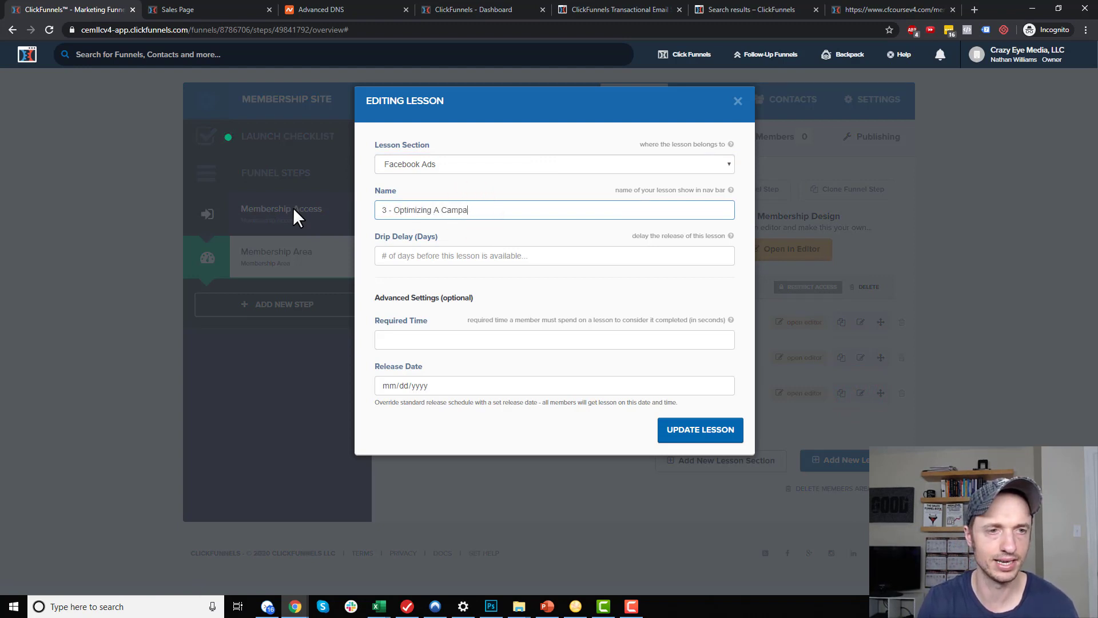
type("ign")
left_click(689, 433)
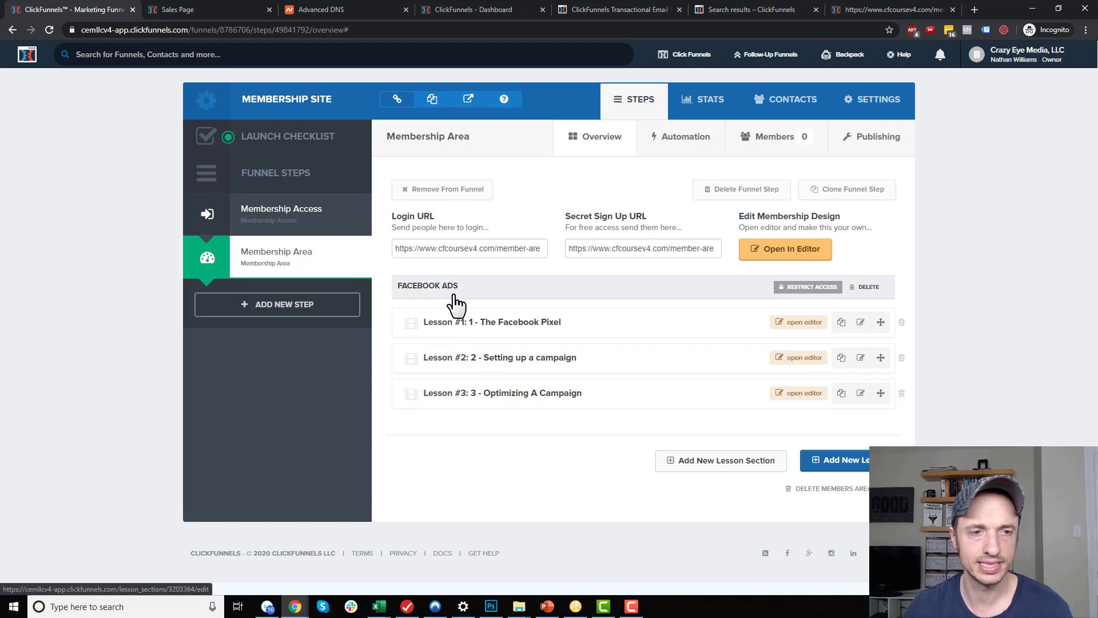
Create a 'ClickFunnels Course' lesson section that requires purchase of OTO 1 Product
left_click(810, 287)
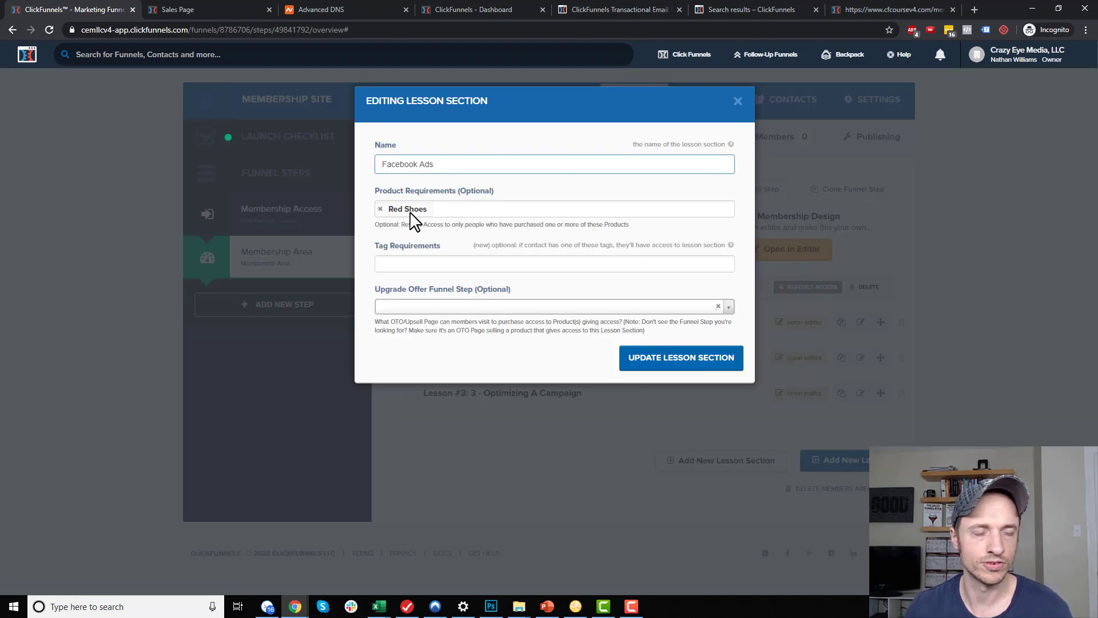
left_click(737, 101)
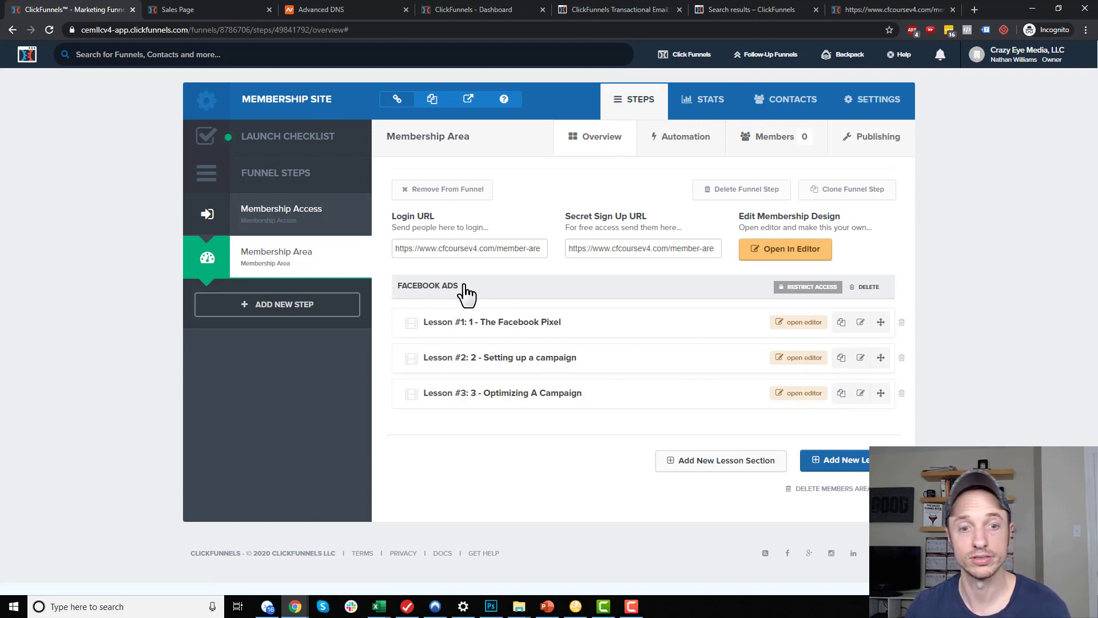
left_click(715, 475)
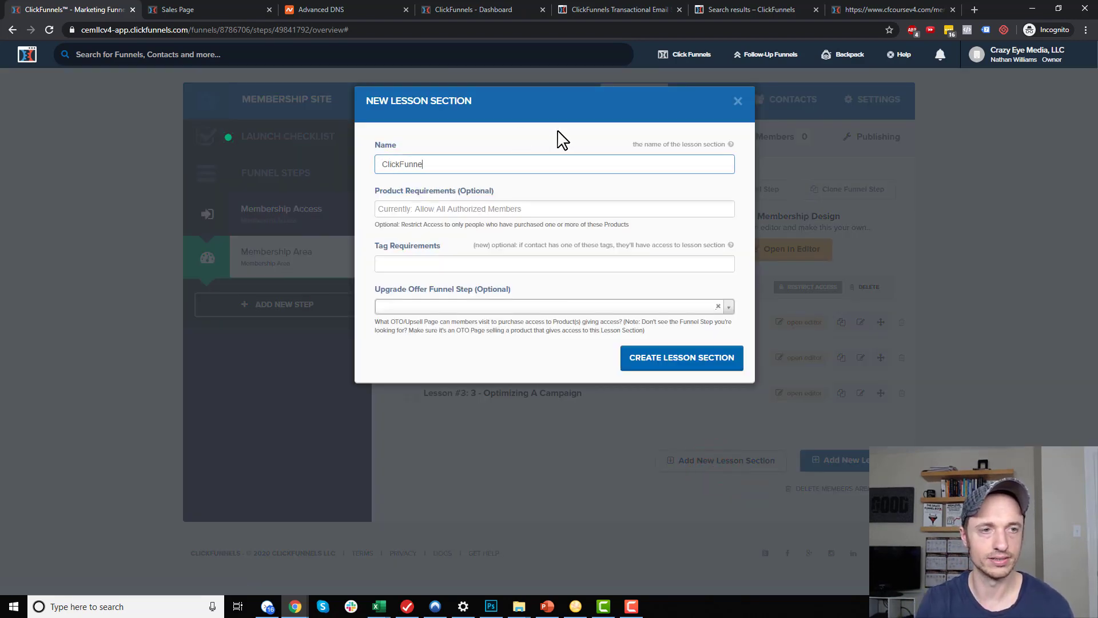
left_click(506, 209)
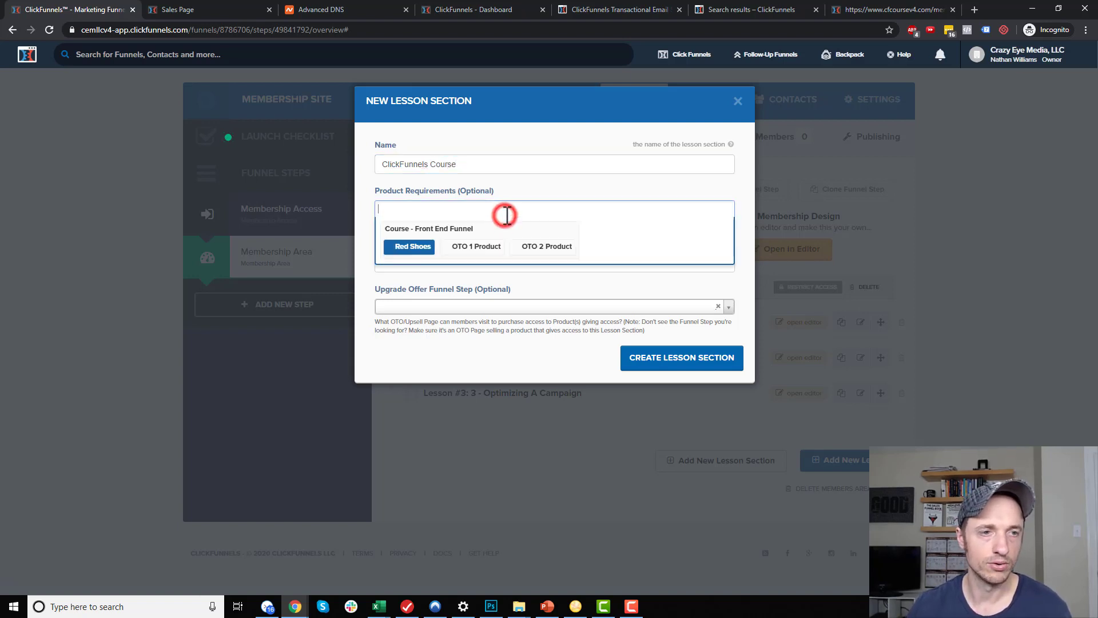
left_click(481, 246)
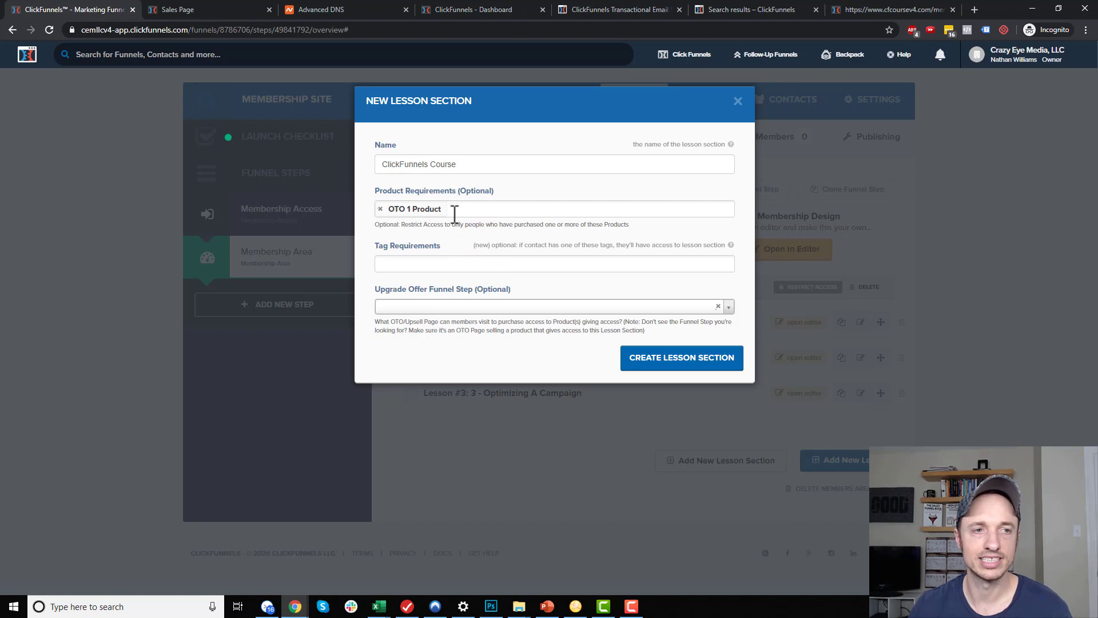
left_click(431, 264)
left_click(493, 245)
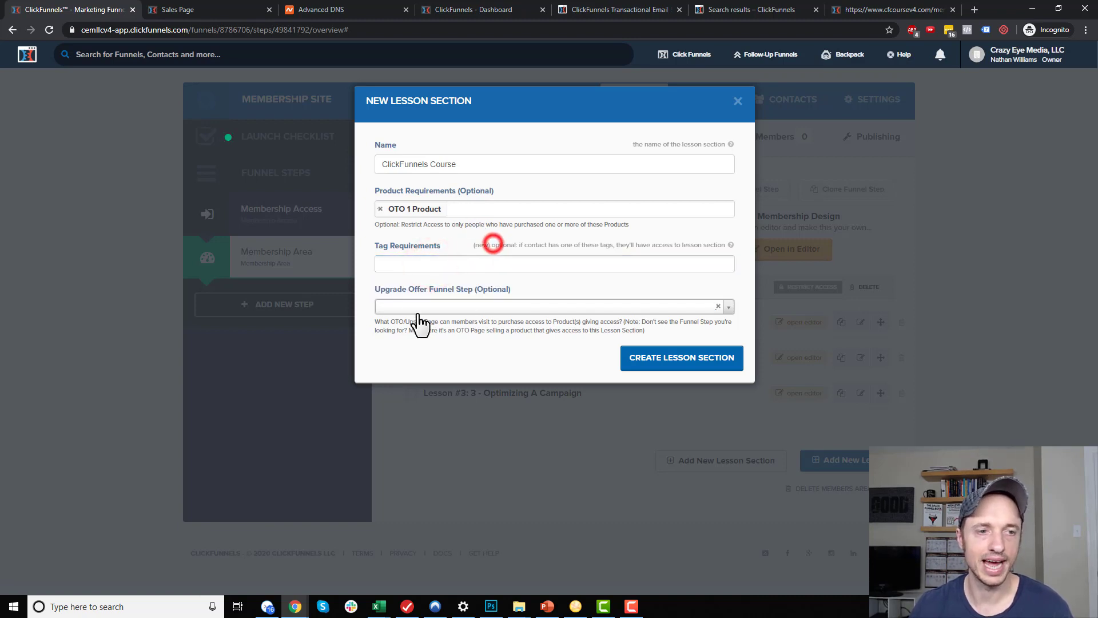
left_click(706, 359)
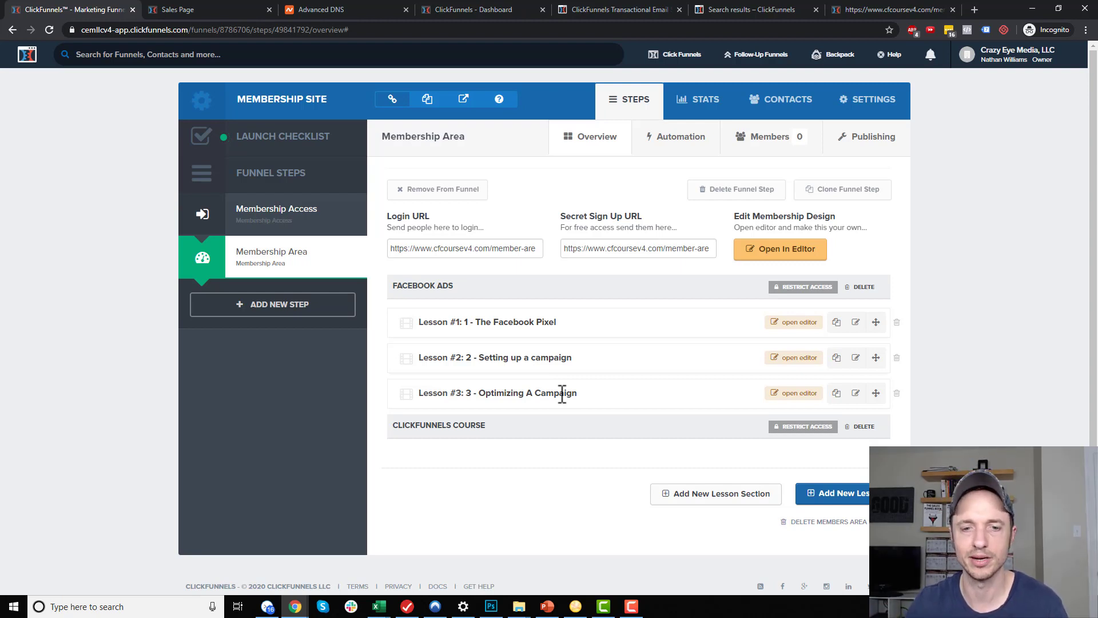
Duplicate the third lesson, move the copy into ClickFunnels Course, and rename it '1 - Intro to ClickFunnels'
left_click(836, 393)
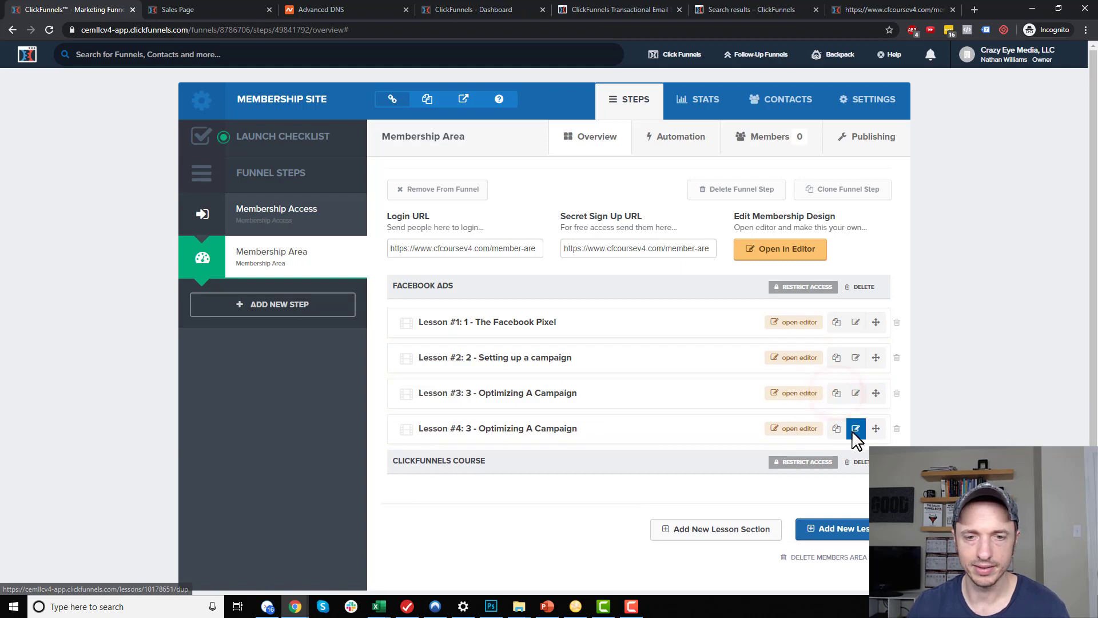
left_click(856, 428)
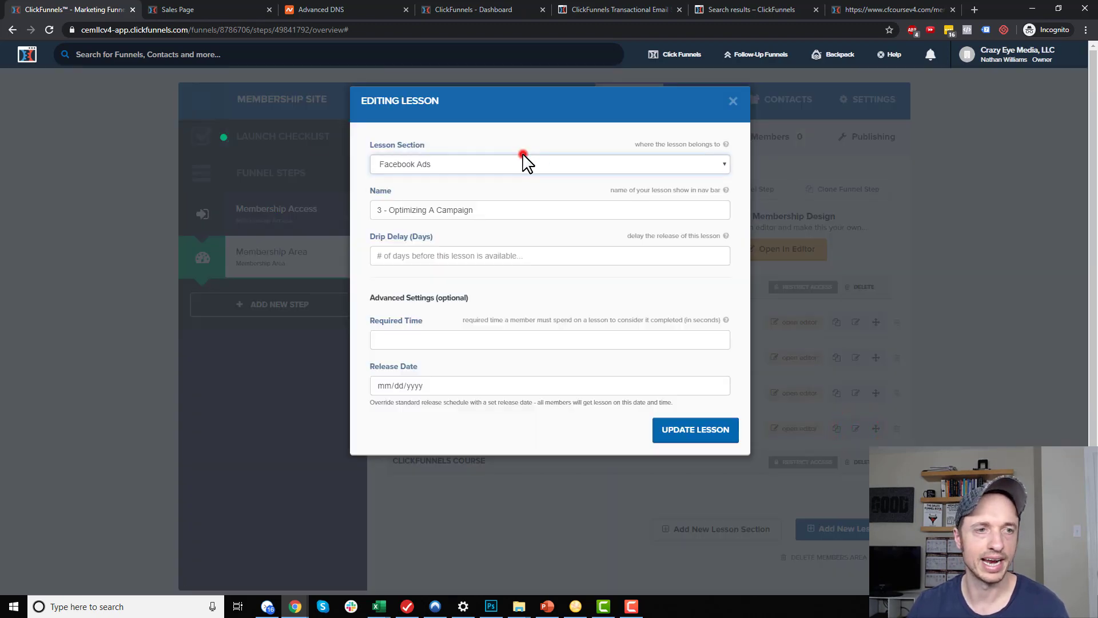
left_click(522, 163)
left_click(452, 199)
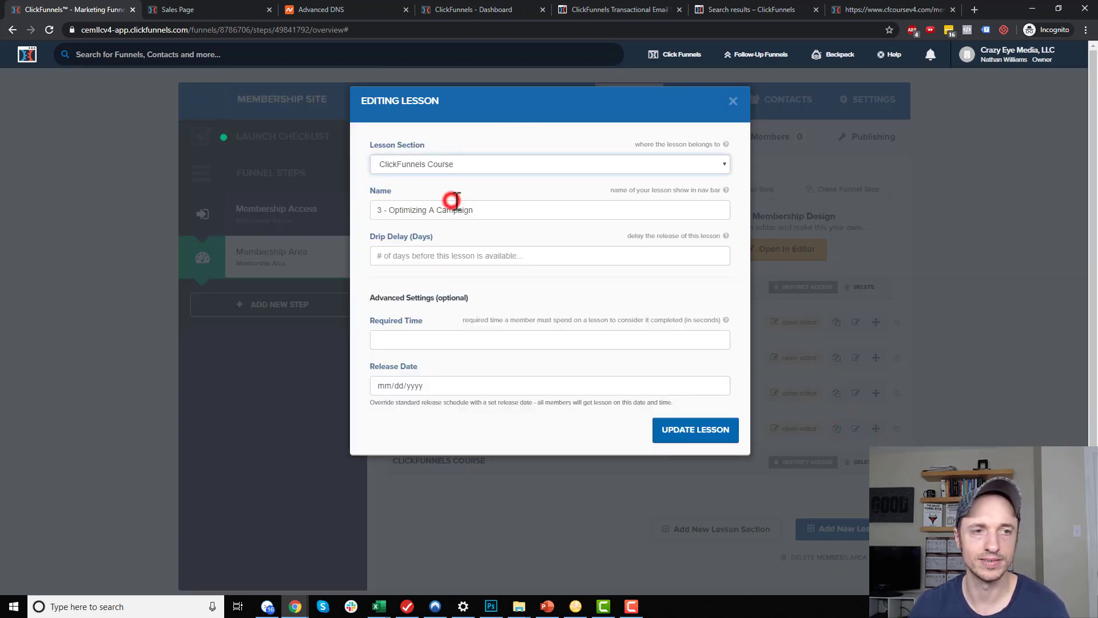
left_click(382, 211)
key("BackSpace")
type("1")
left_click_drag(391, 212, 659, 195)
type("Intro to Click")
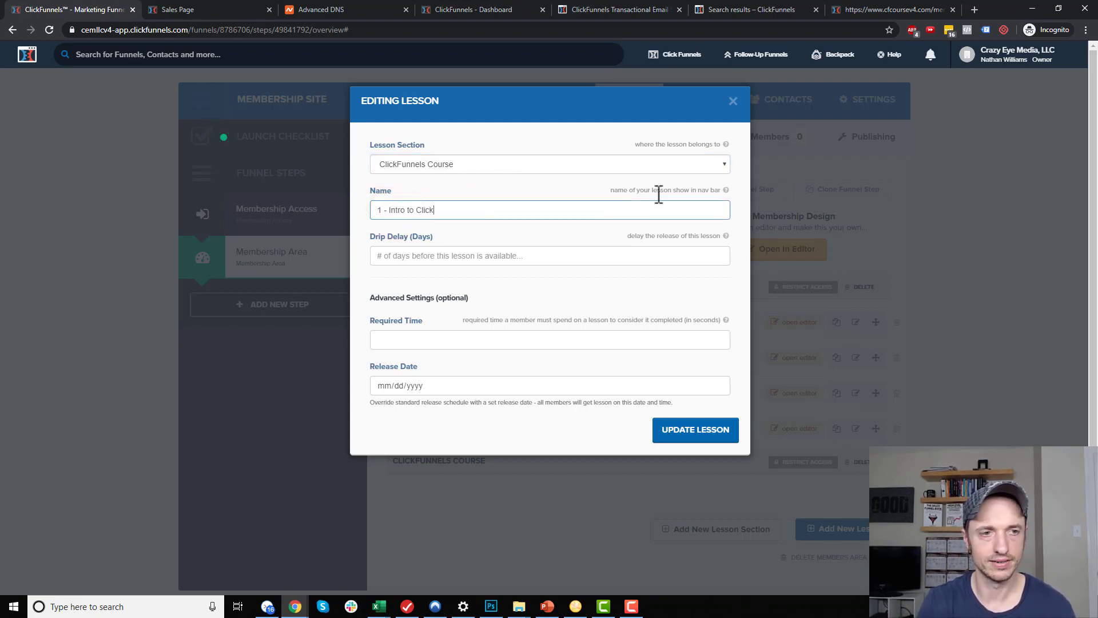
type("Funnels")
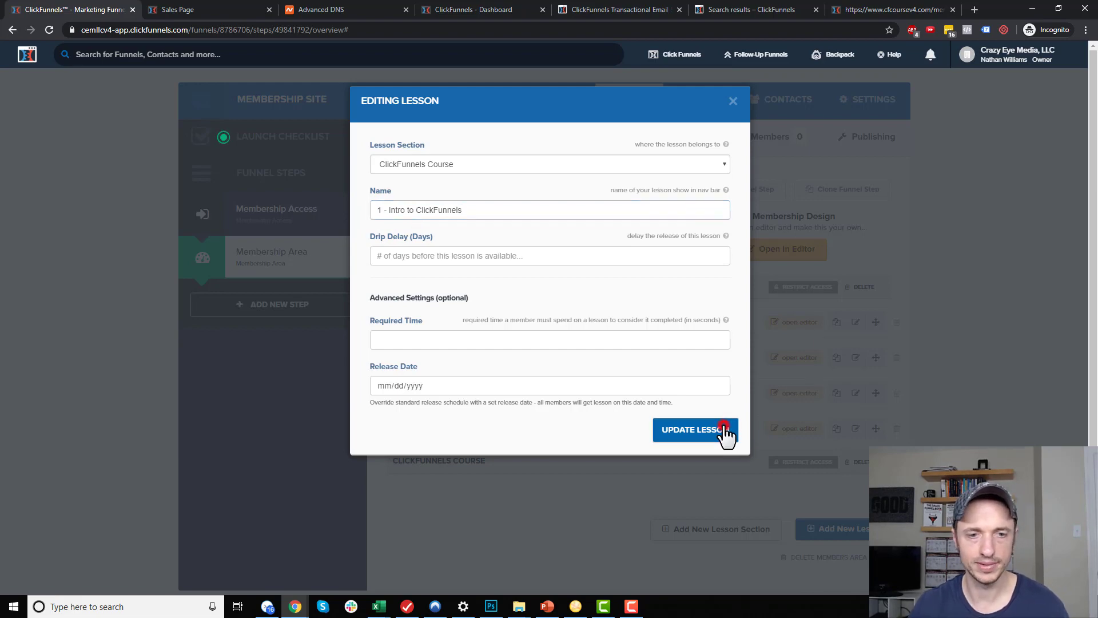
left_click(725, 430)
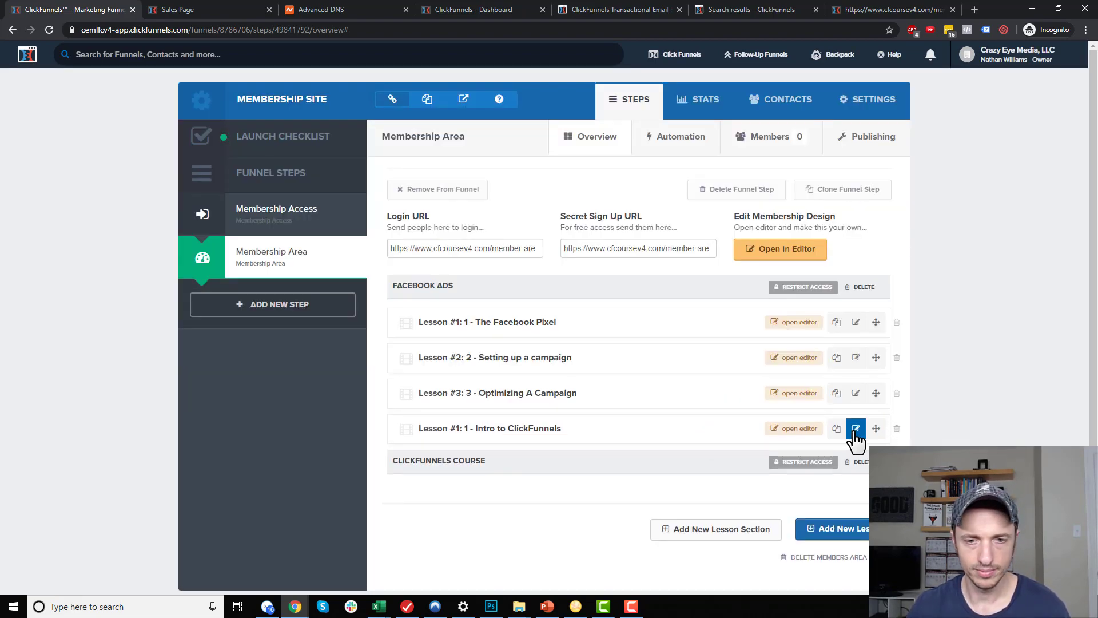
Re-save the Intro to ClickFunnels lesson settings and reload the page
left_click(856, 428)
left_click(707, 437)
scroll(829, 401, "down", 1)
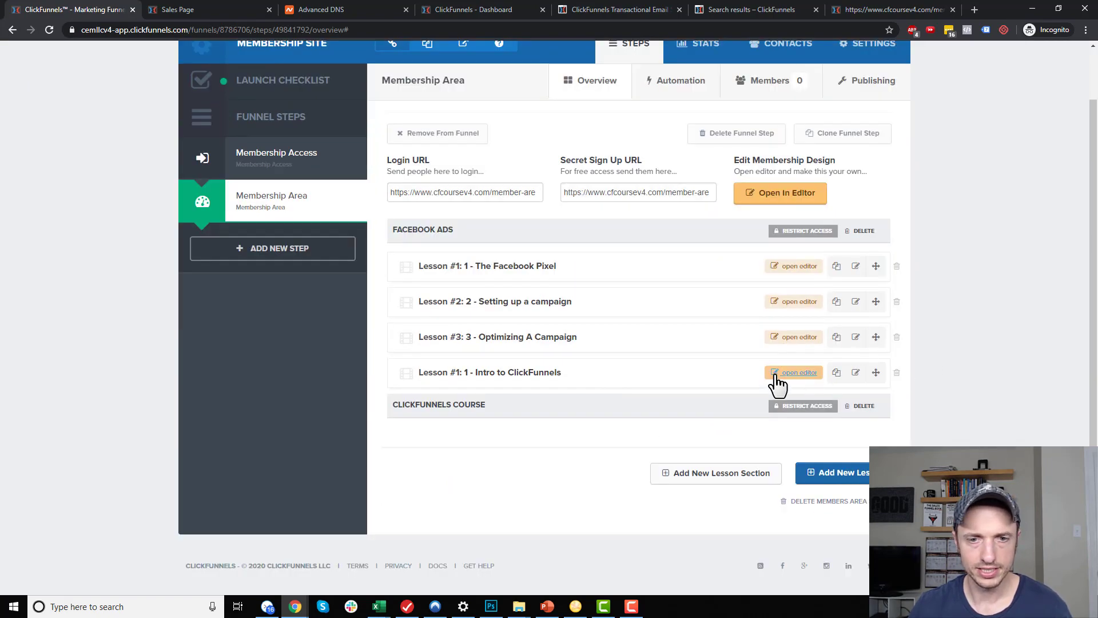
left_click(483, 369)
scroll(941, 400, "up", 1)
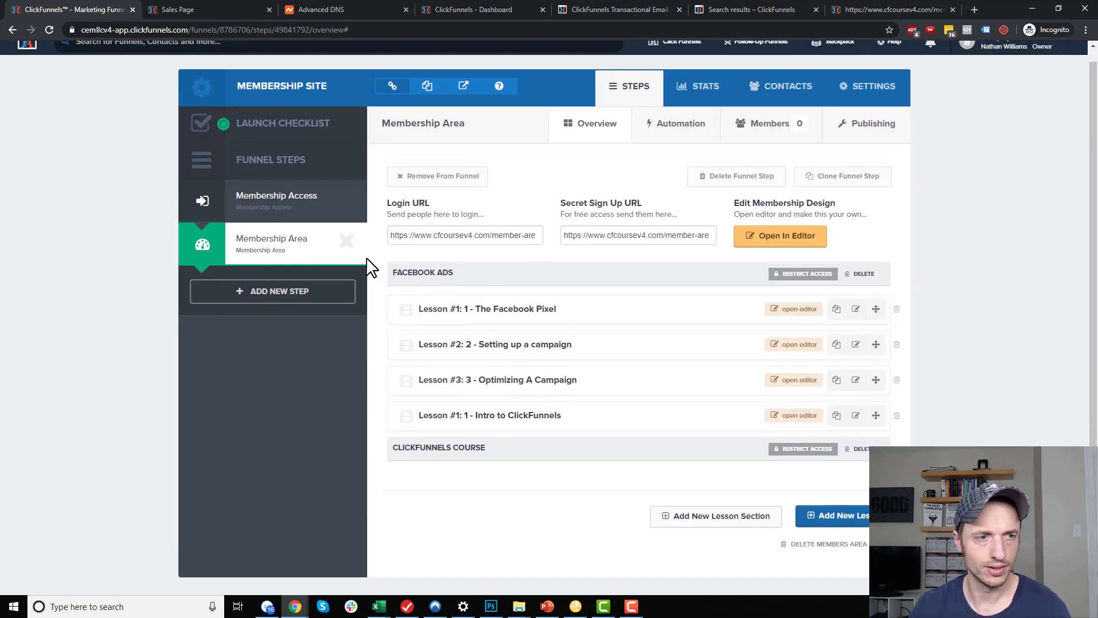
left_click(48, 30)
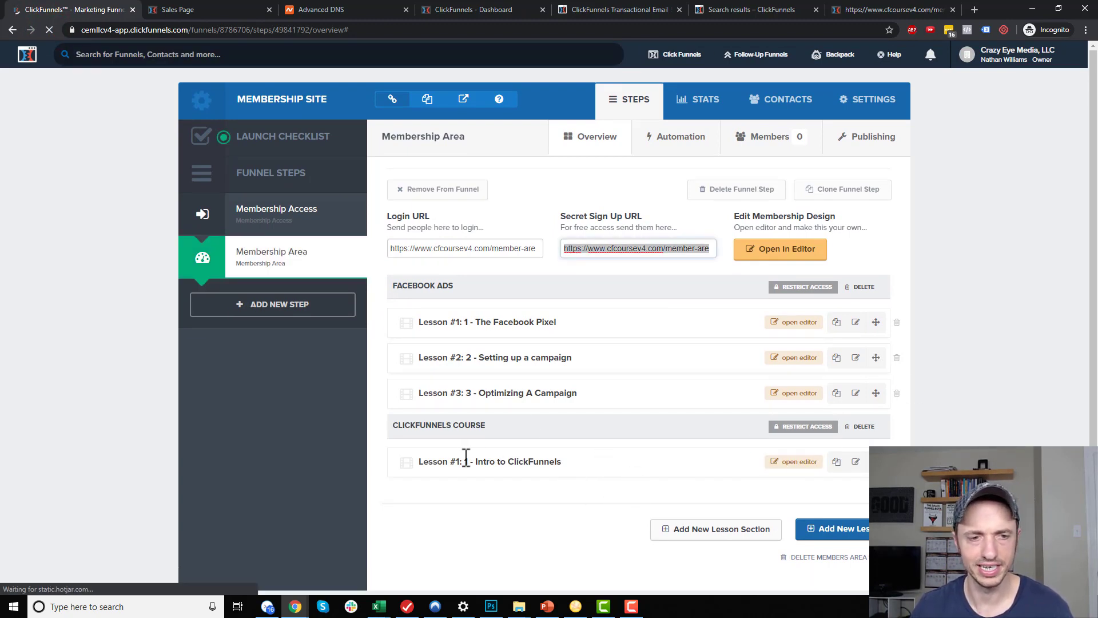
Try dragging '3 - Optimizing A Campaign' below ClickFunnels Course, then reload to check the sections
scroll(720, 451, "down", 1)
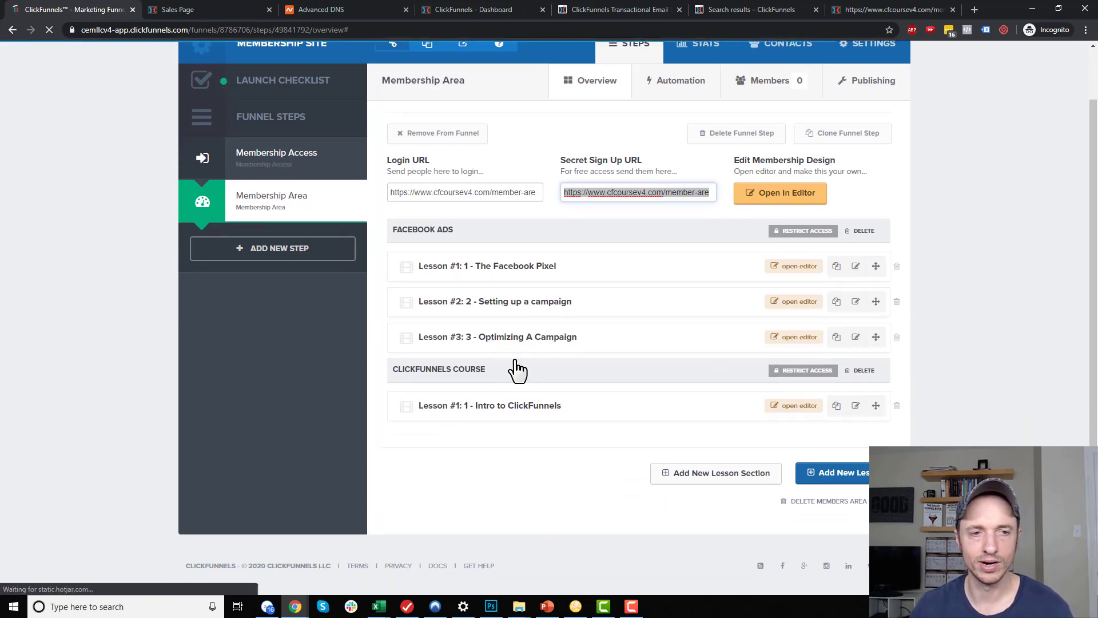
left_click(856, 338)
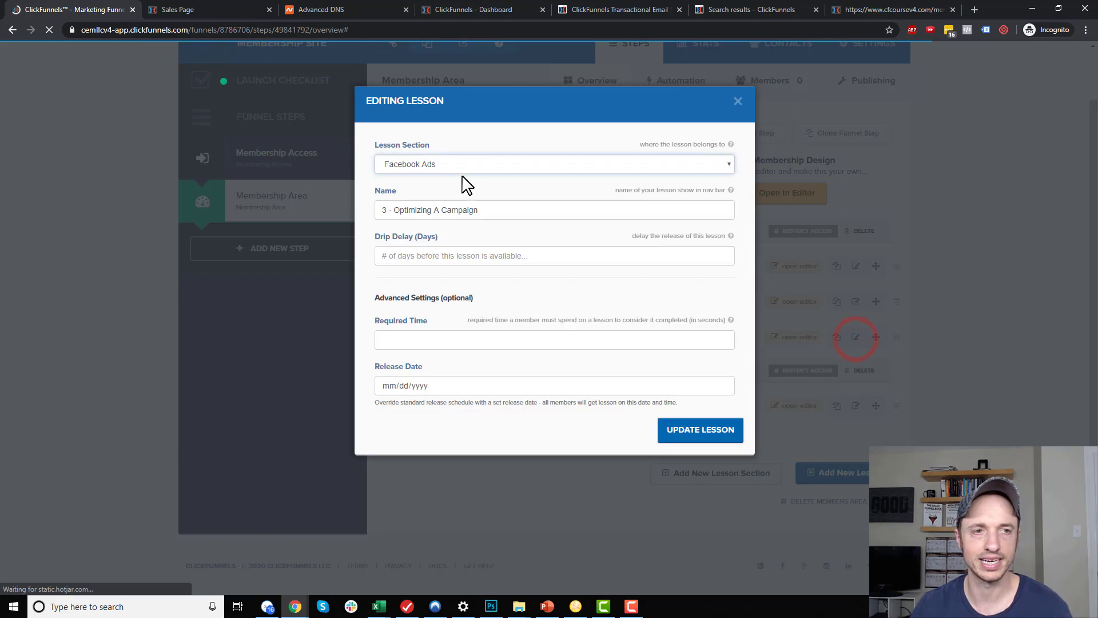
left_click(739, 102)
left_click_drag(879, 337, 860, 424)
left_click_drag(875, 338, 867, 444)
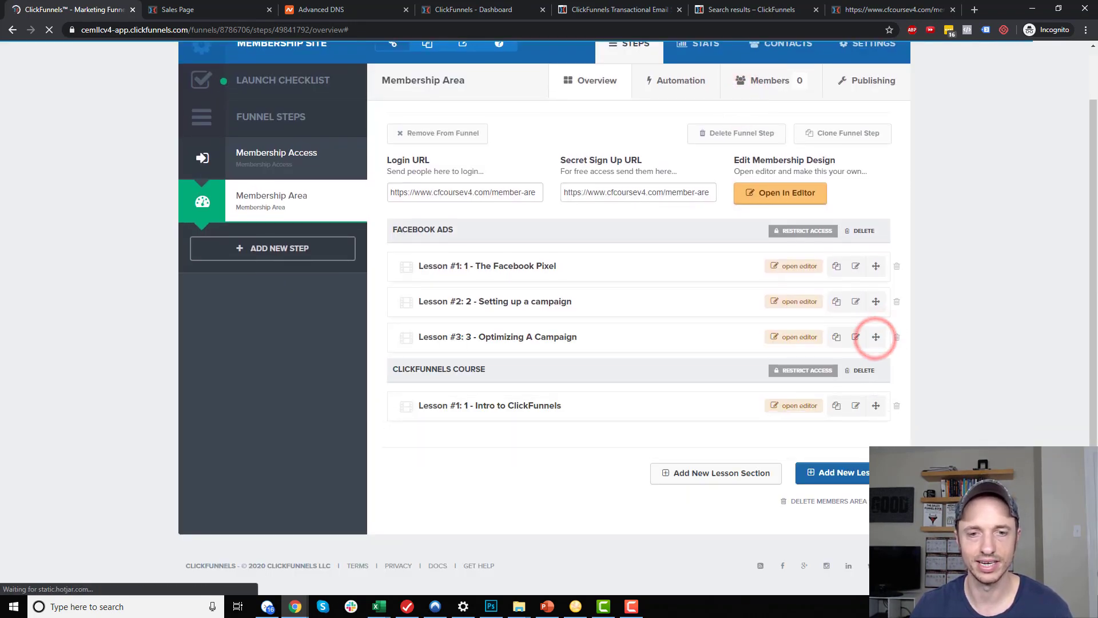
left_click(49, 29)
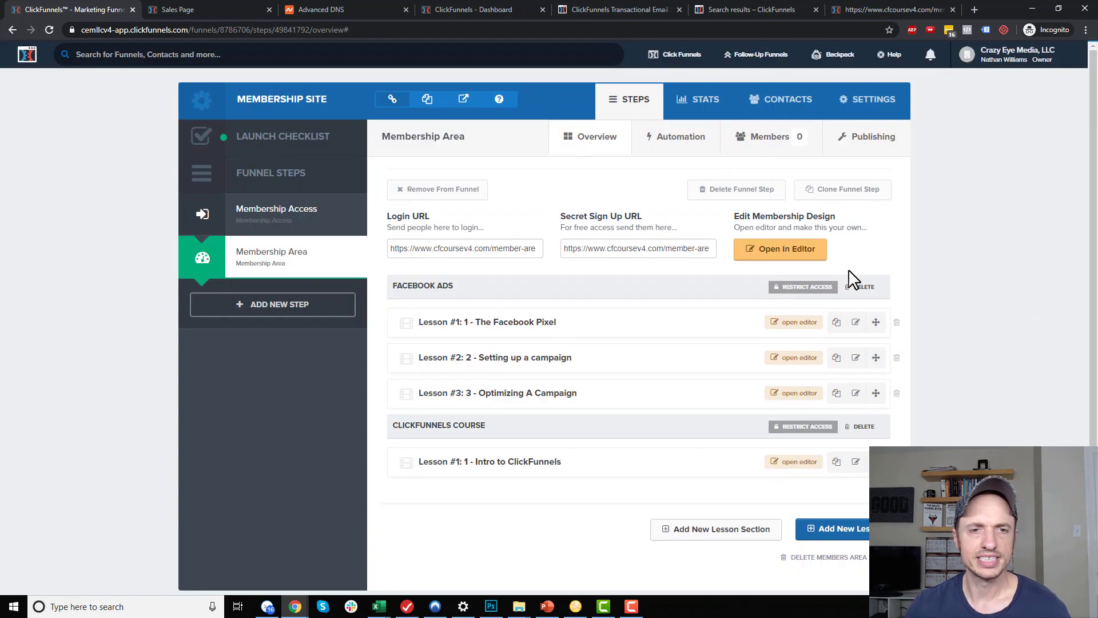
left_click(652, 248)
Load the copied secret sign-up URL in Microsoft Edge
key("ctrl+a")
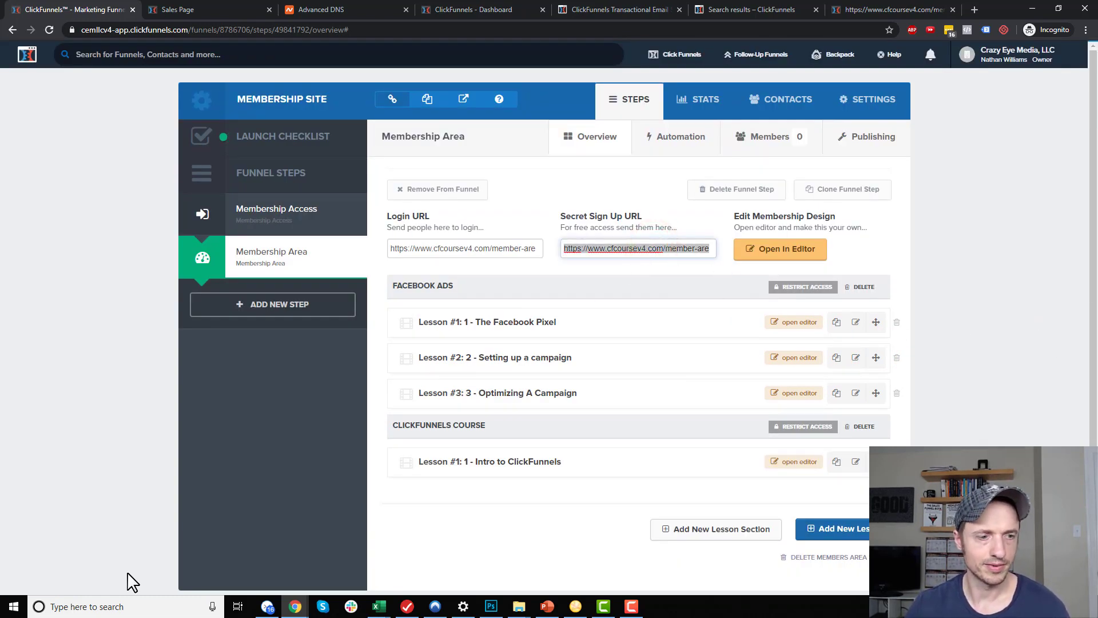
left_click(118, 605)
type("ed")
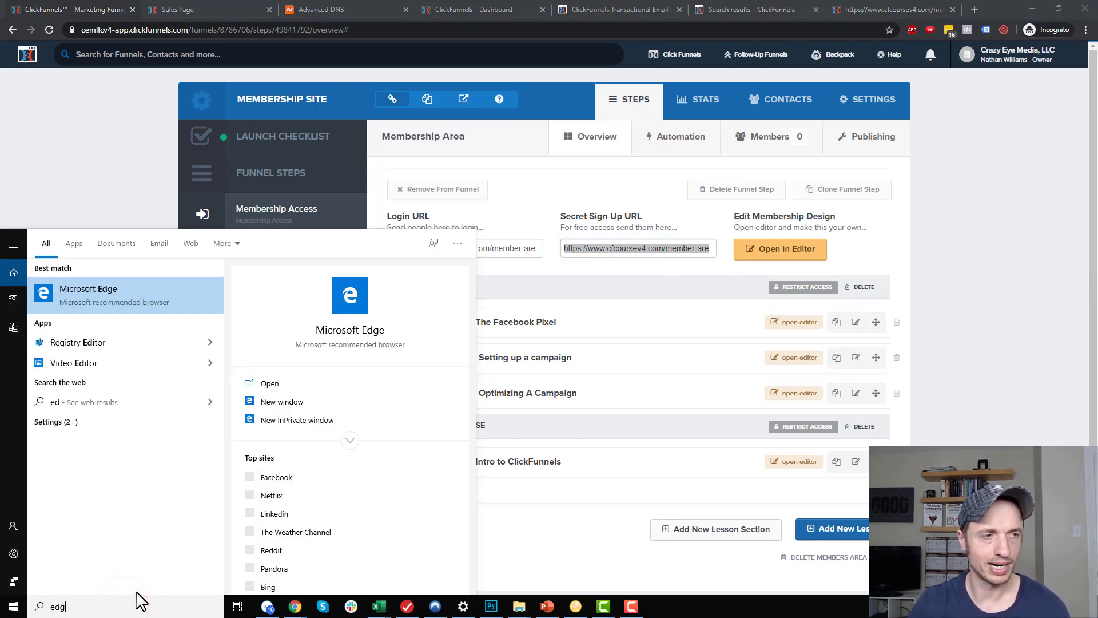
type("g")
left_click(119, 300)
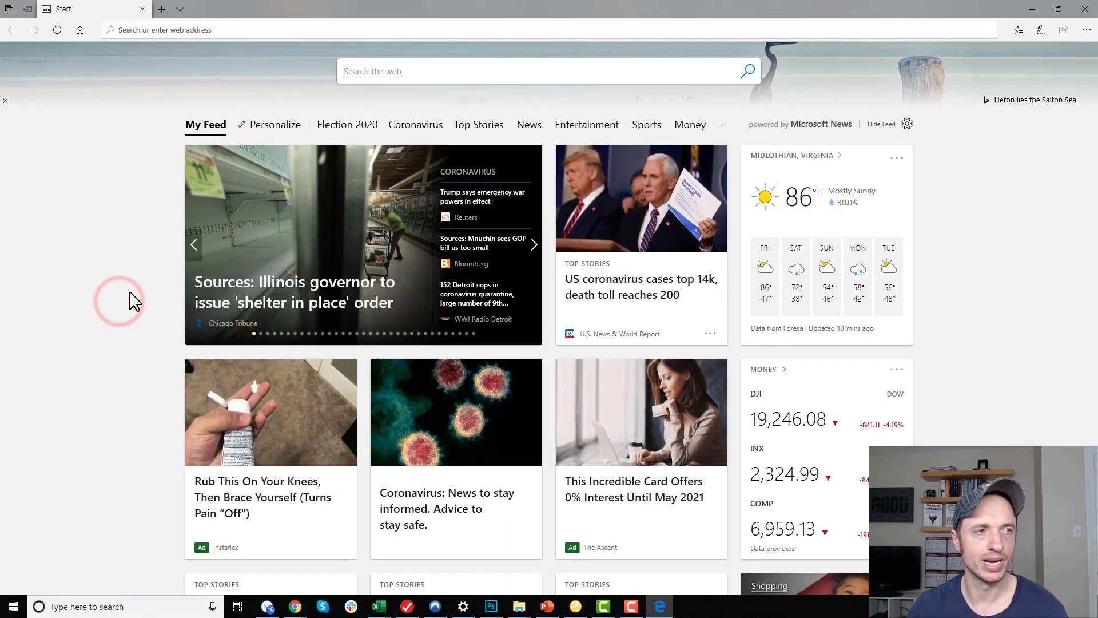
left_click(263, 29)
key("ctrl+v")
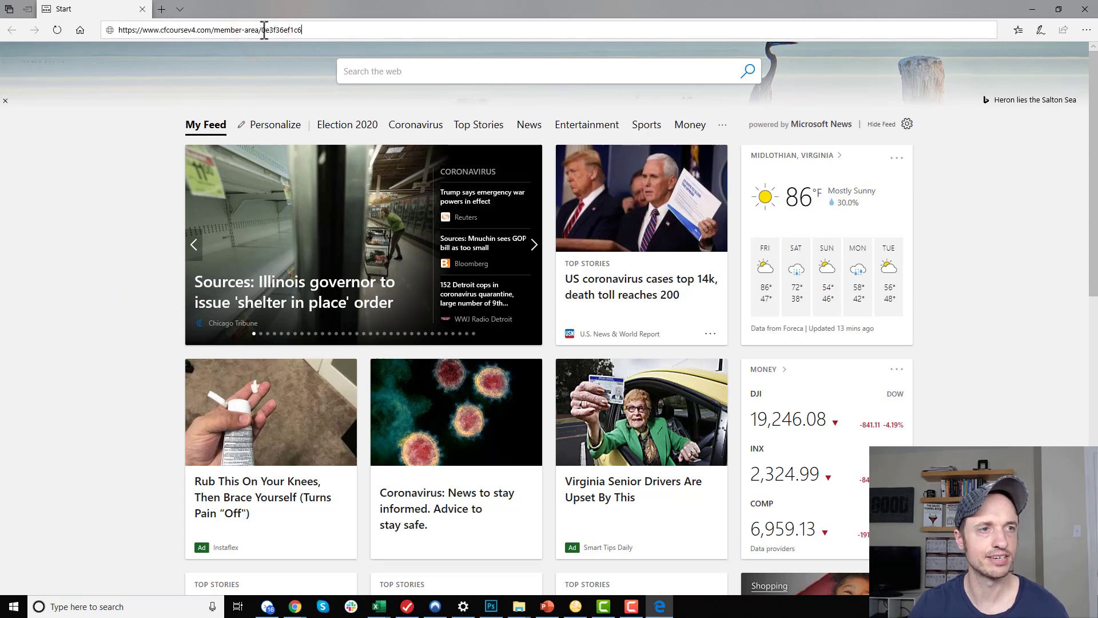
key("Return")
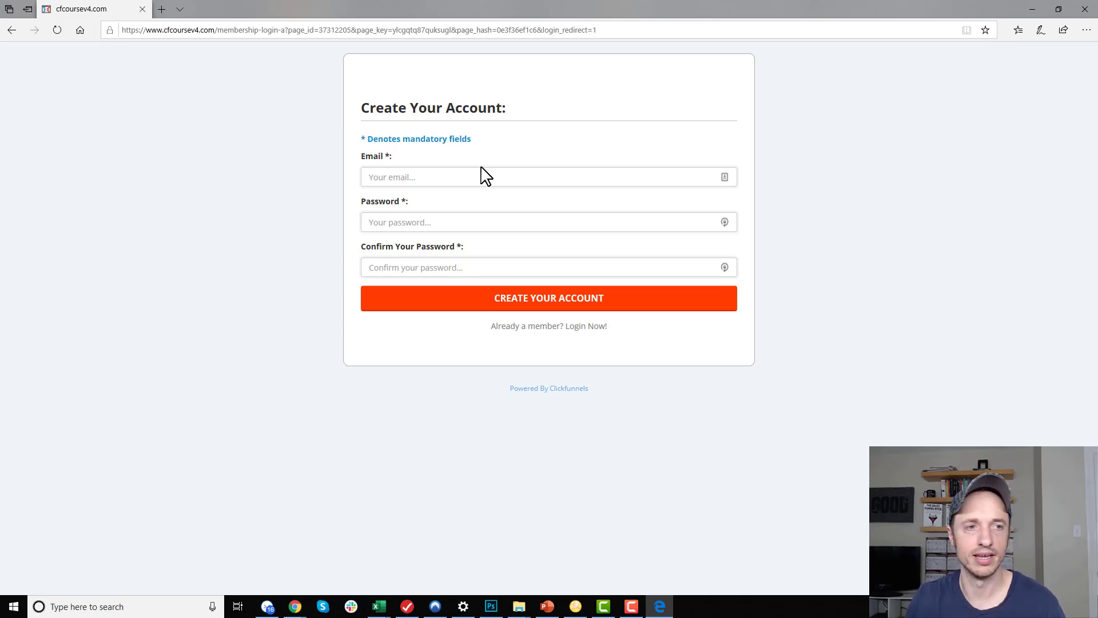
Sign up a test member with an e-mail and password, then minimize Edge
left_click(487, 179)
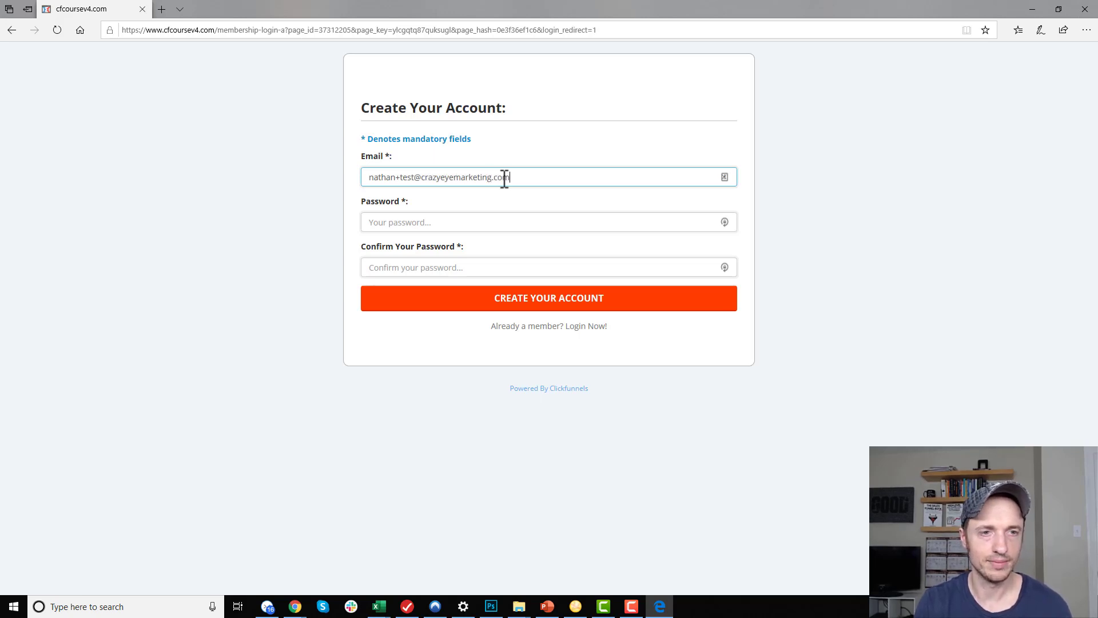
key("Tab")
left_click(586, 294)
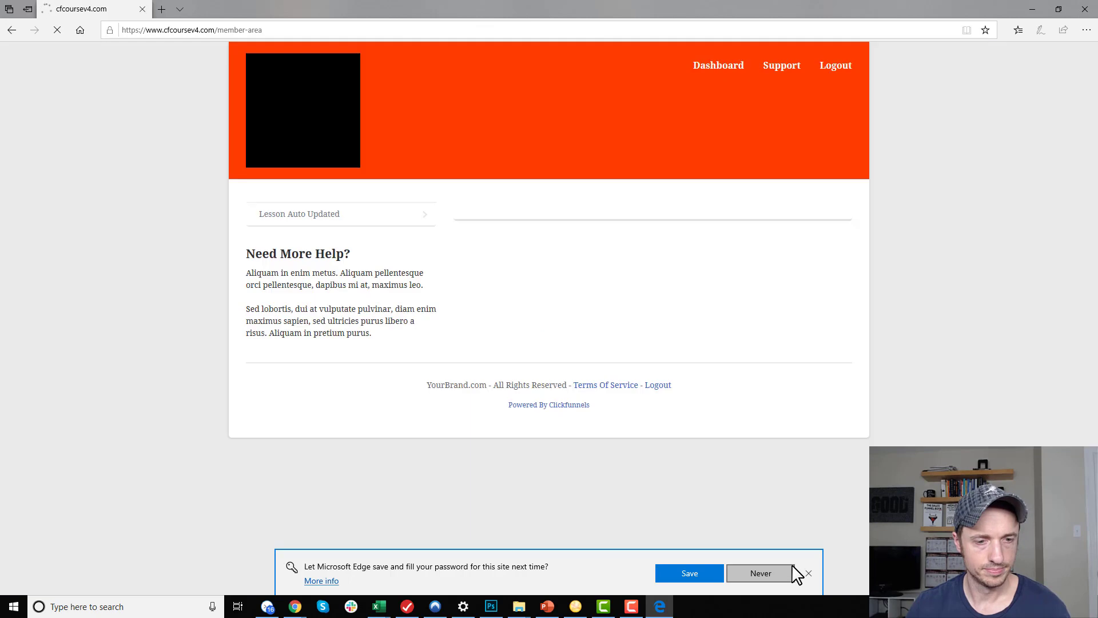
left_click(808, 572)
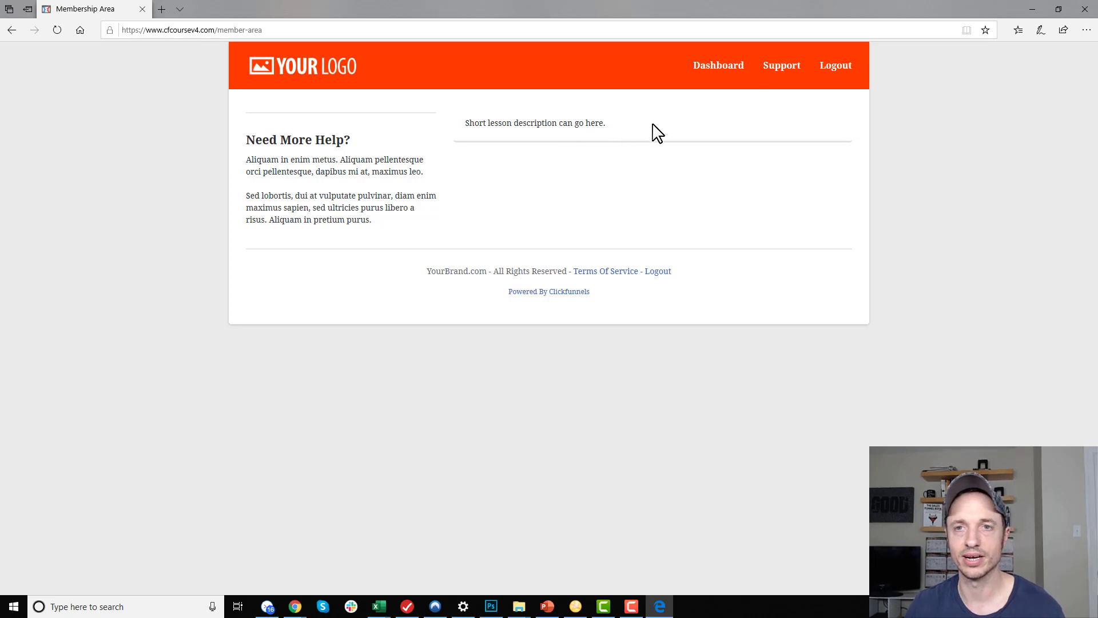
left_click(1034, 10)
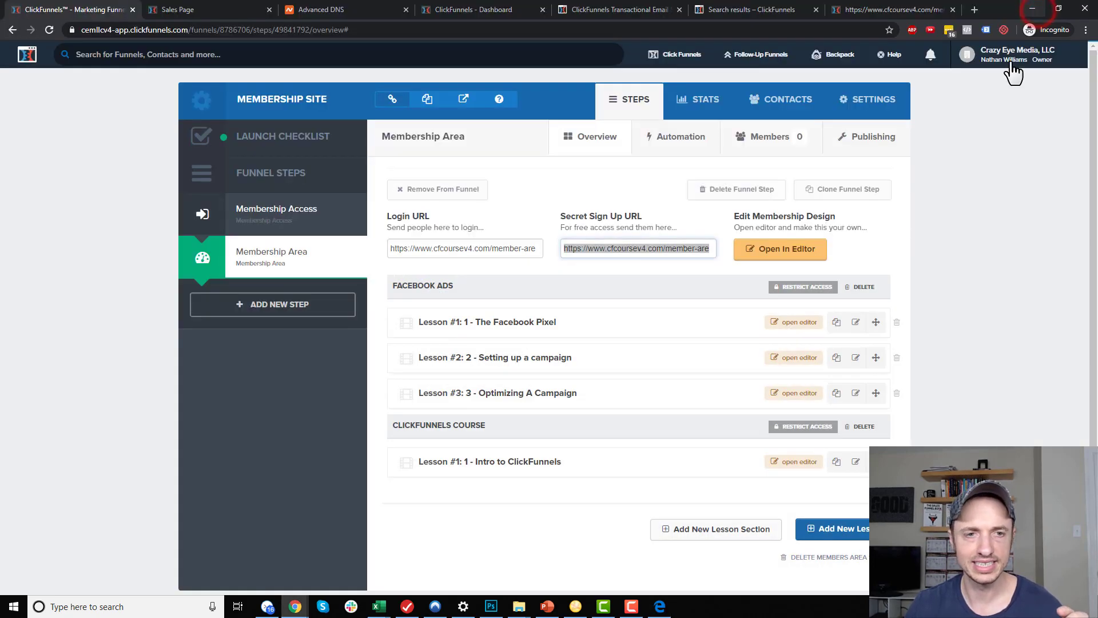
Create an unrestricted Welcome lesson section and drag it to the top of the list
left_click(993, 312)
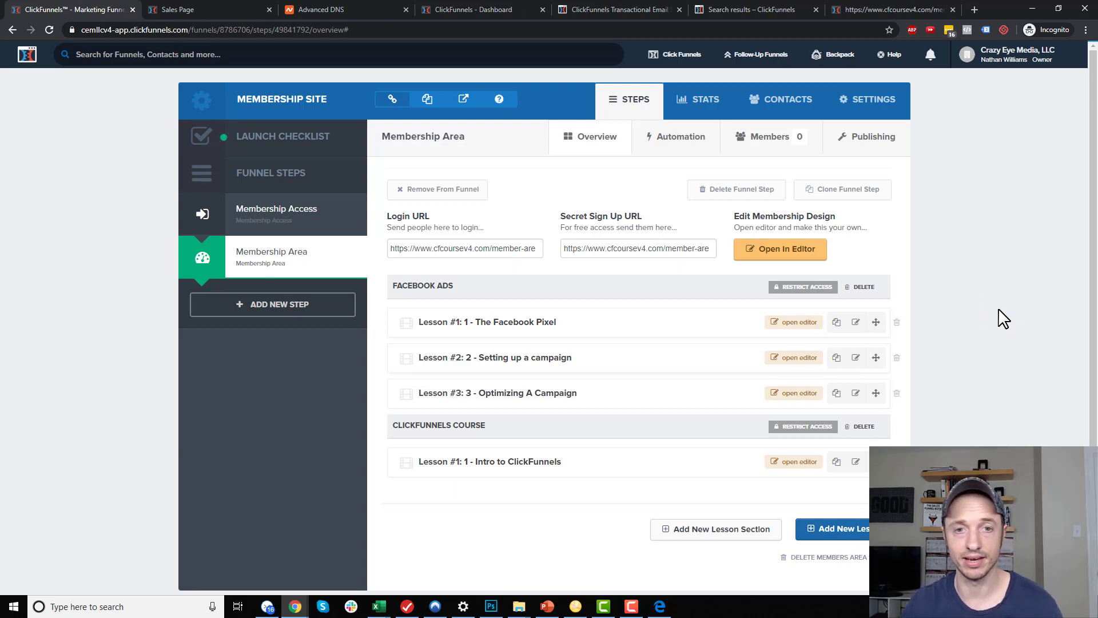
left_click(712, 529)
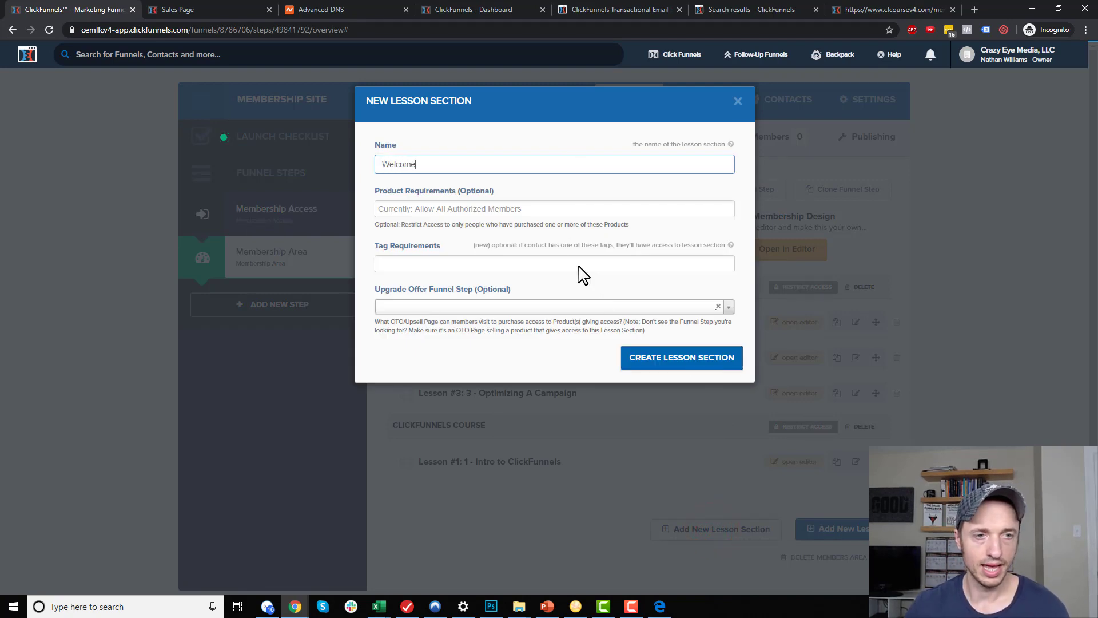
left_click(477, 212)
left_click(568, 183)
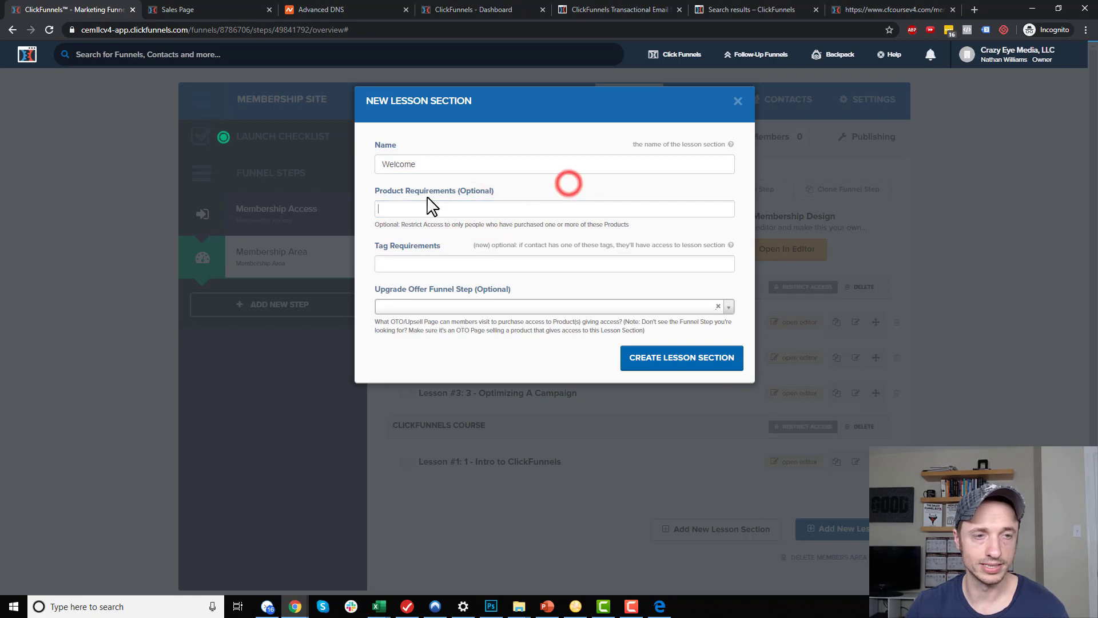
left_click(707, 357)
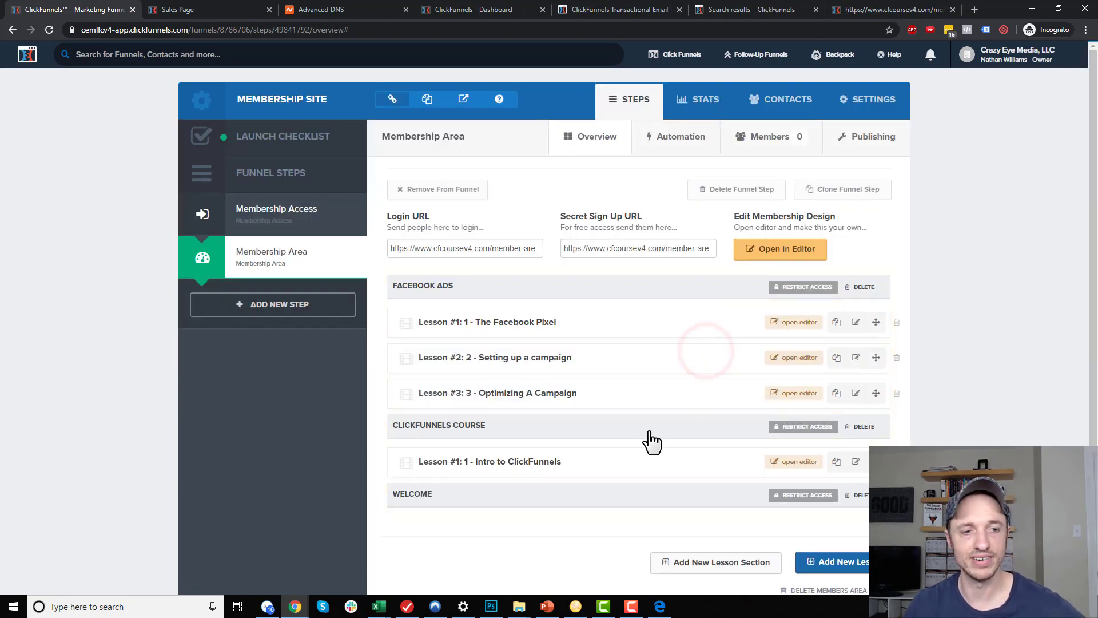
scroll(635, 448, "down", 2)
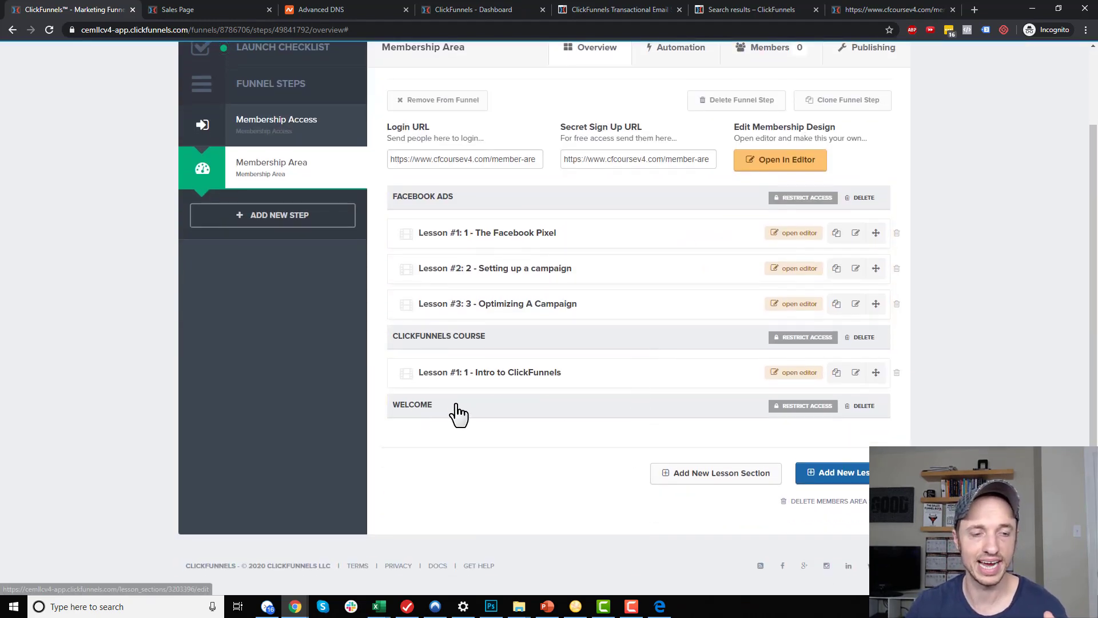
left_click_drag(400, 408, 491, 216)
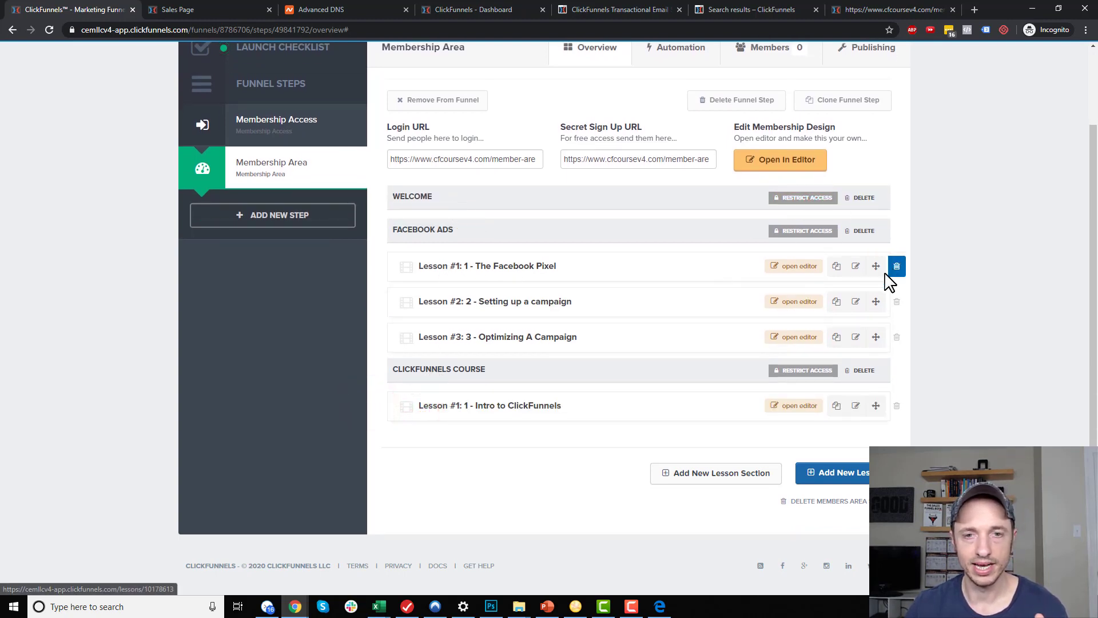
Duplicate the Facebook Pixel lesson, move it into Welcome, and rename it Welcome Message
left_click(838, 272)
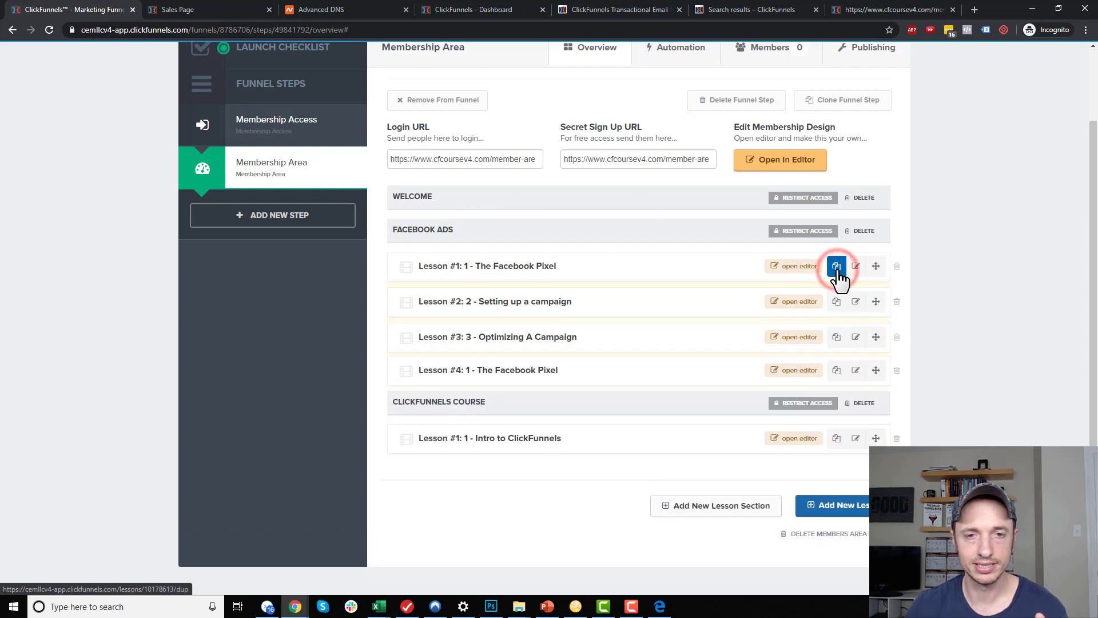
left_click(856, 372)
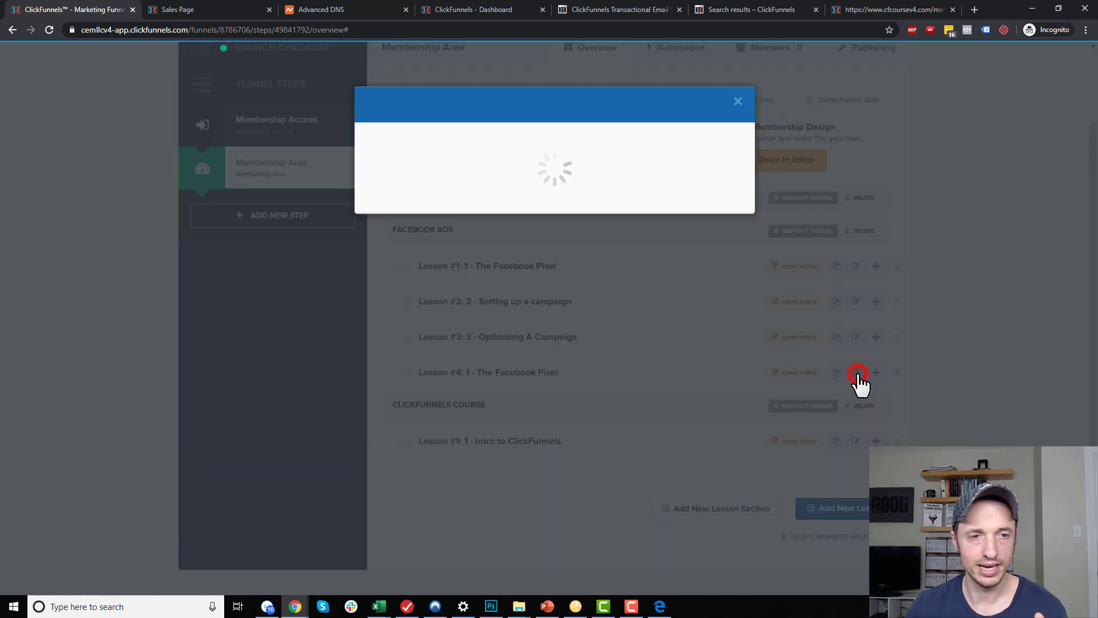
left_click(480, 174)
left_click(472, 187)
triple_click(504, 210)
type("Welcome Message")
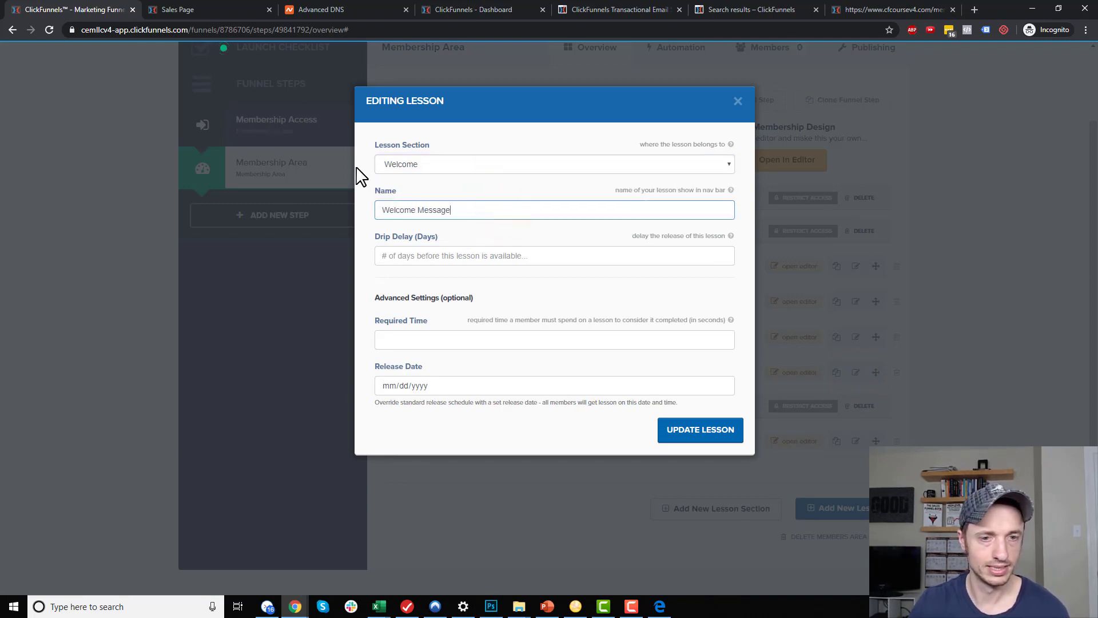
left_click(704, 436)
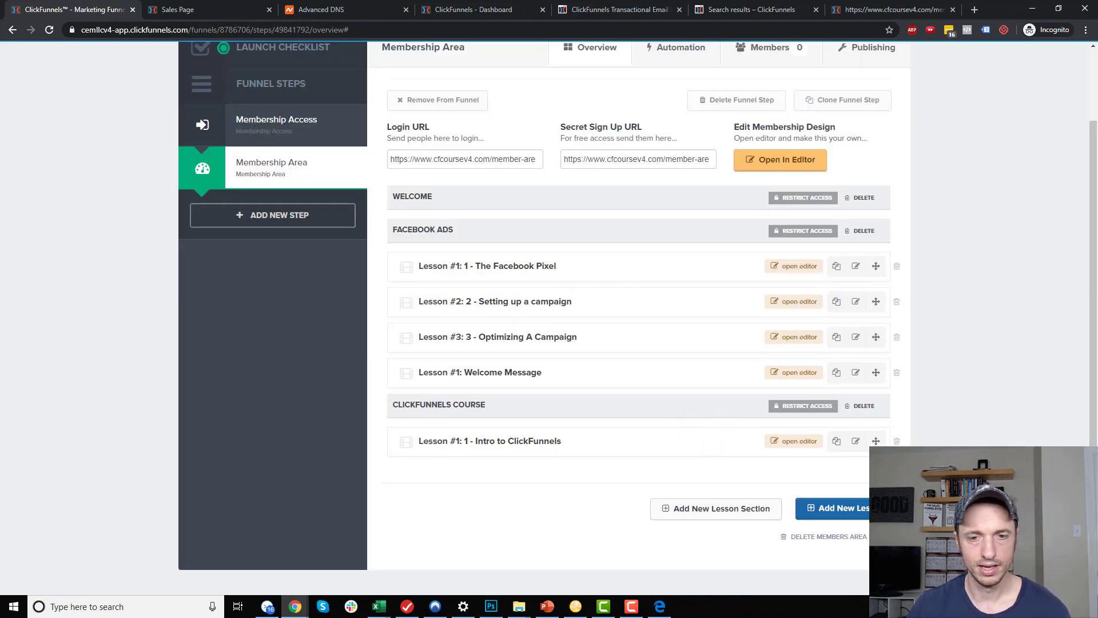
left_click(49, 28)
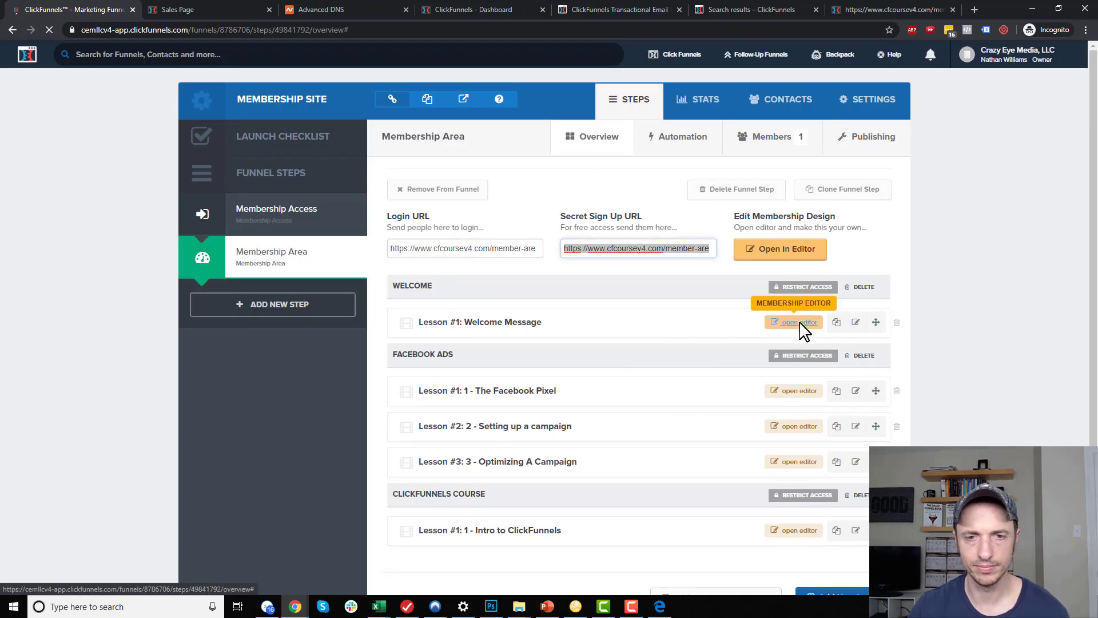
Change the Welcome Message lesson heading to WELCOME!!!
left_click(801, 324)
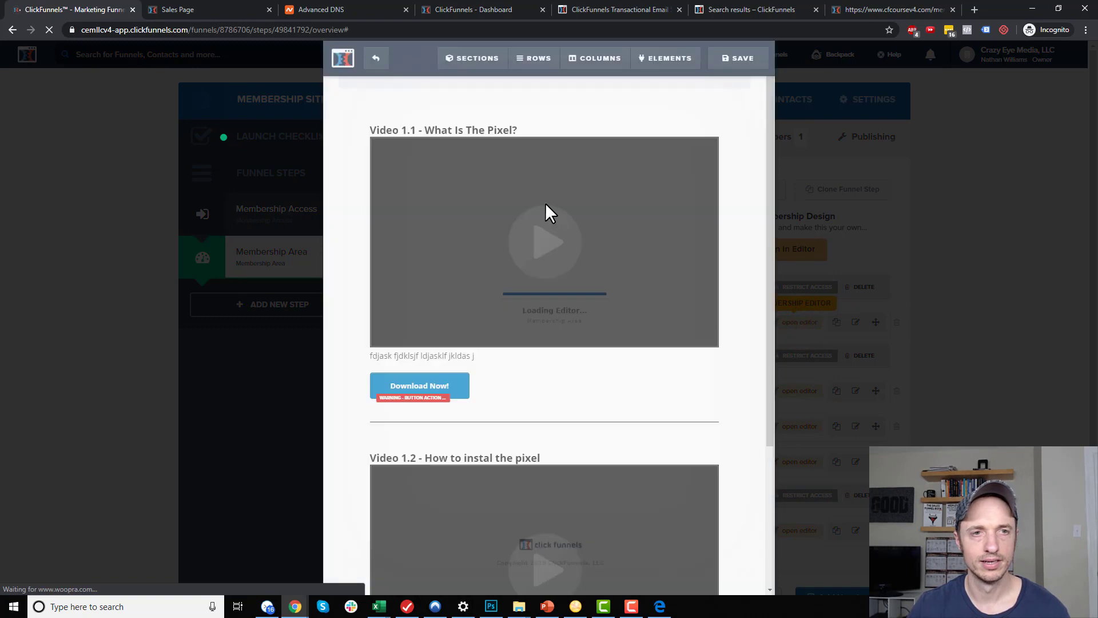
left_click(441, 104)
key("ctrl+a")
type("WLLCOME!!!")
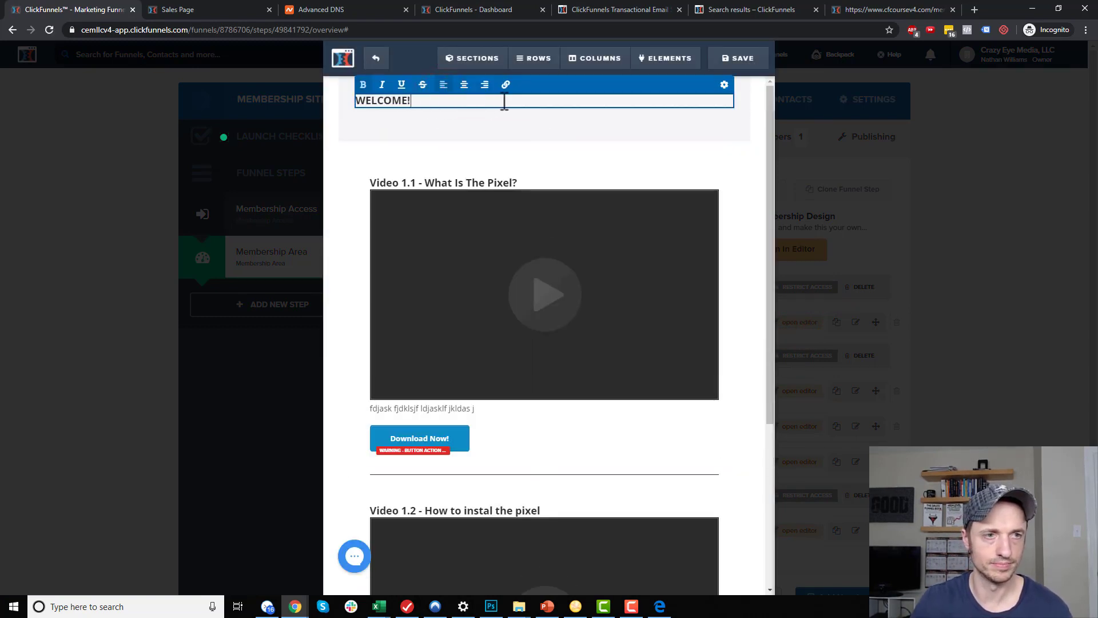
Retitle Video 1.1 'WELCOME TO MY SITE!!!', save the page, and bring up Edge
left_click(540, 189)
left_click(530, 167)
key("ctrl+a")
type("WELCOME TO MY SITE!!!")
left_click(907, 252)
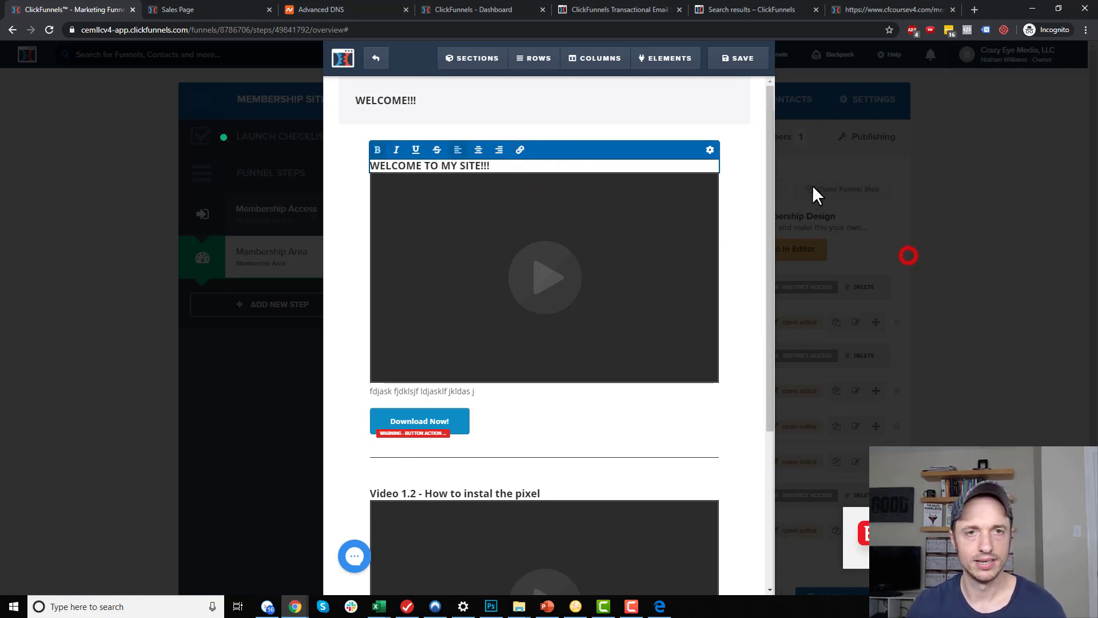
left_click(743, 58)
left_click(999, 155)
left_click(375, 57)
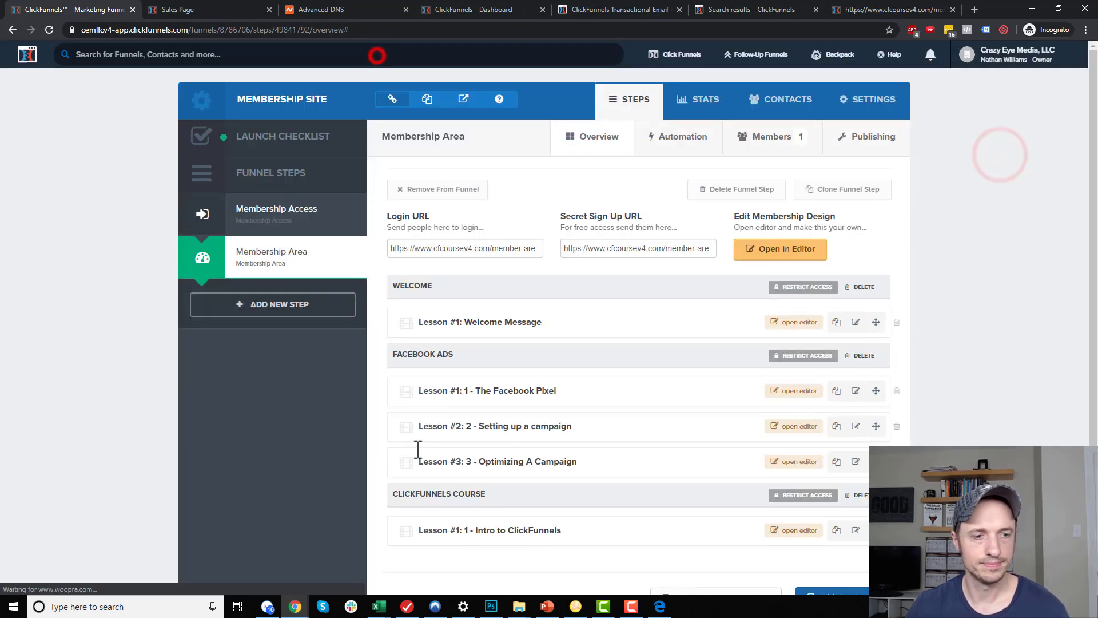
left_click(660, 606)
left_click(282, 428)
Reload the member area to check the WELCOME!!! lesson, then minimize Edge
key("F5")
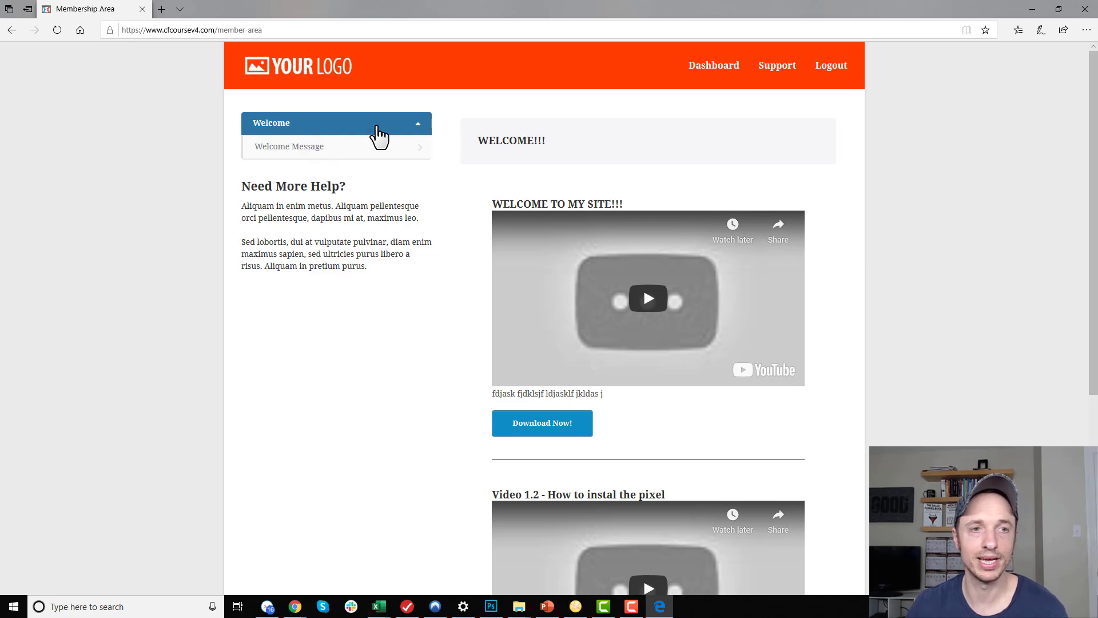
left_click(517, 139)
scroll(563, 246, "down", 3)
scroll(565, 235, "up", 3)
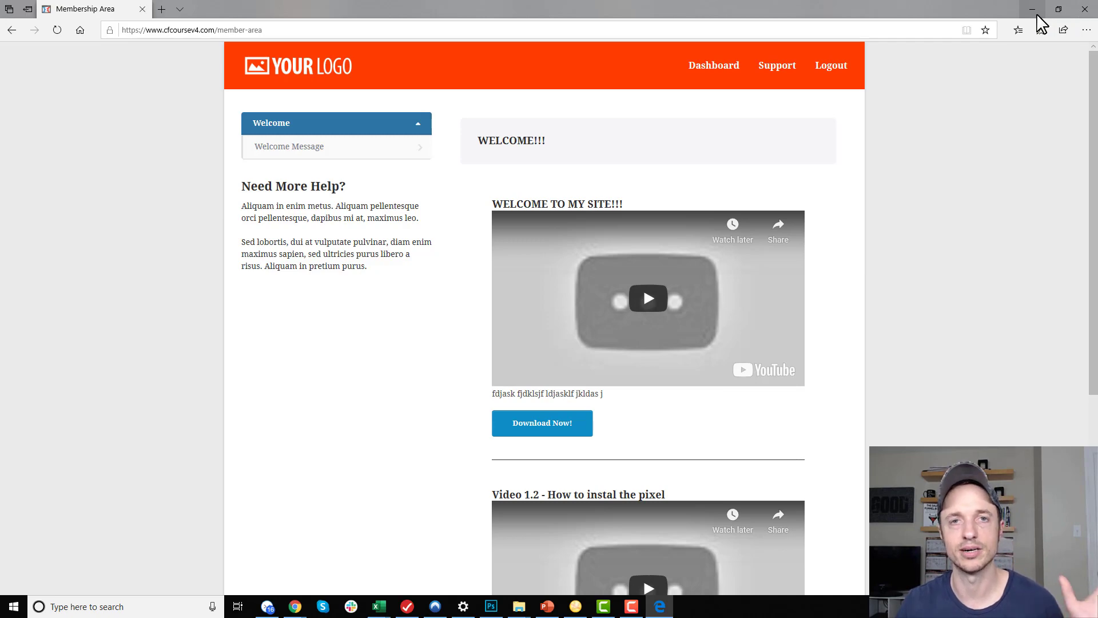
left_click(1035, 12)
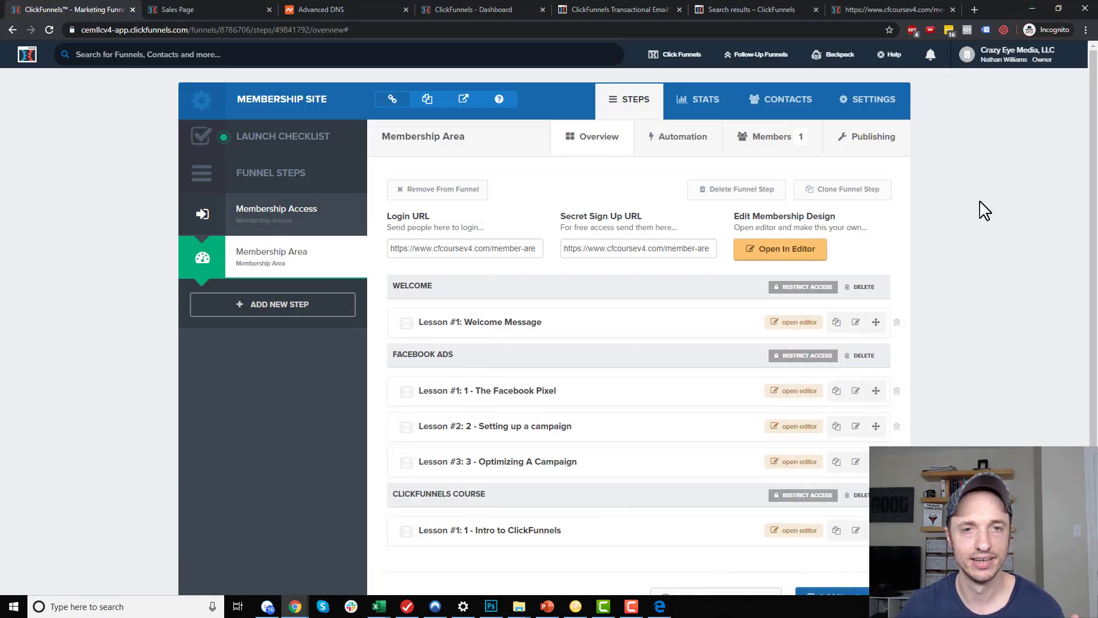
Add a Red Shoes purchase to the test member's contact profile
left_click(779, 144)
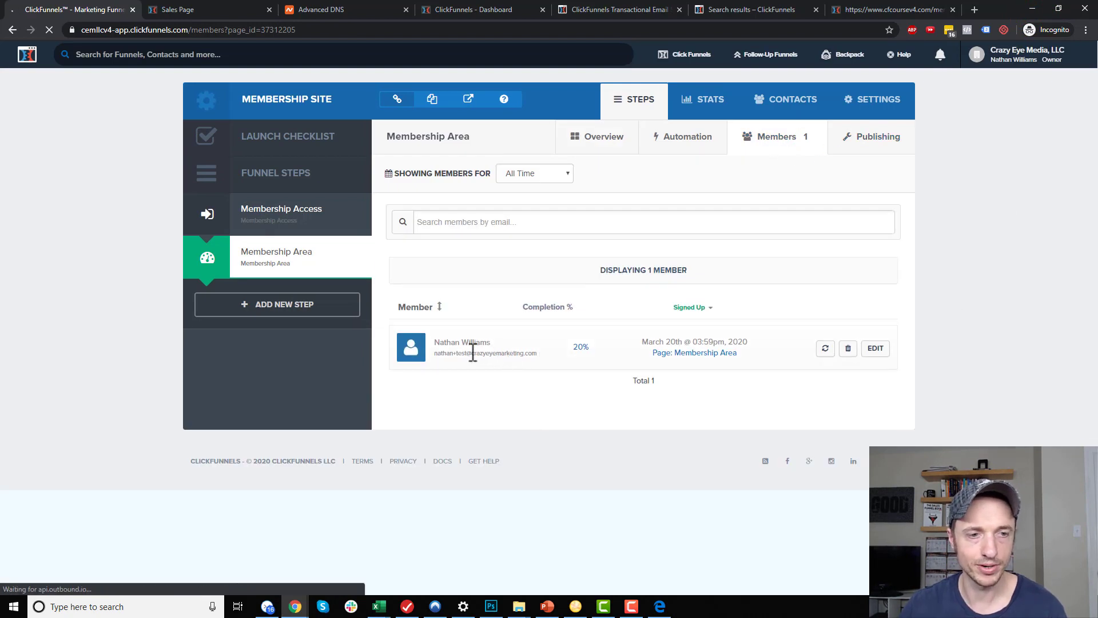
left_click(875, 349)
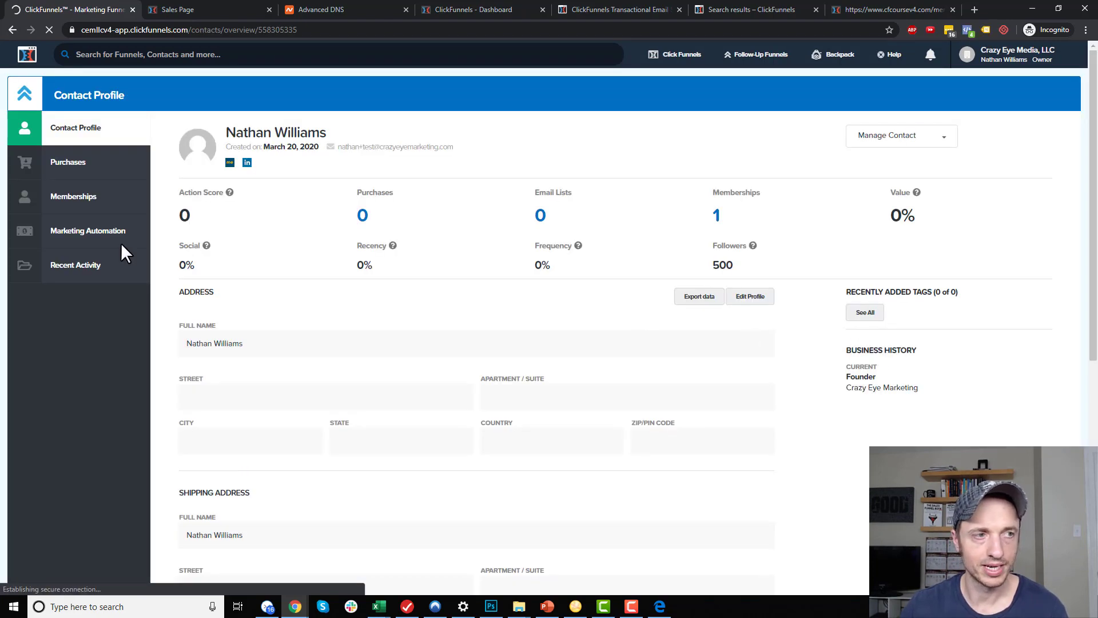
left_click(69, 163)
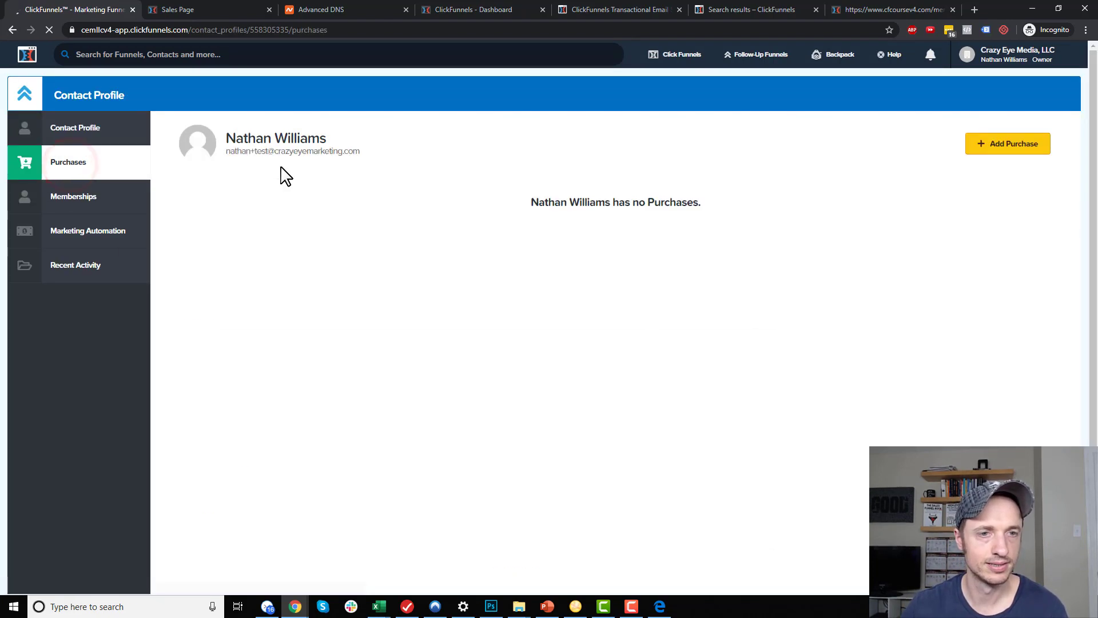
left_click(1016, 147)
left_click(547, 318)
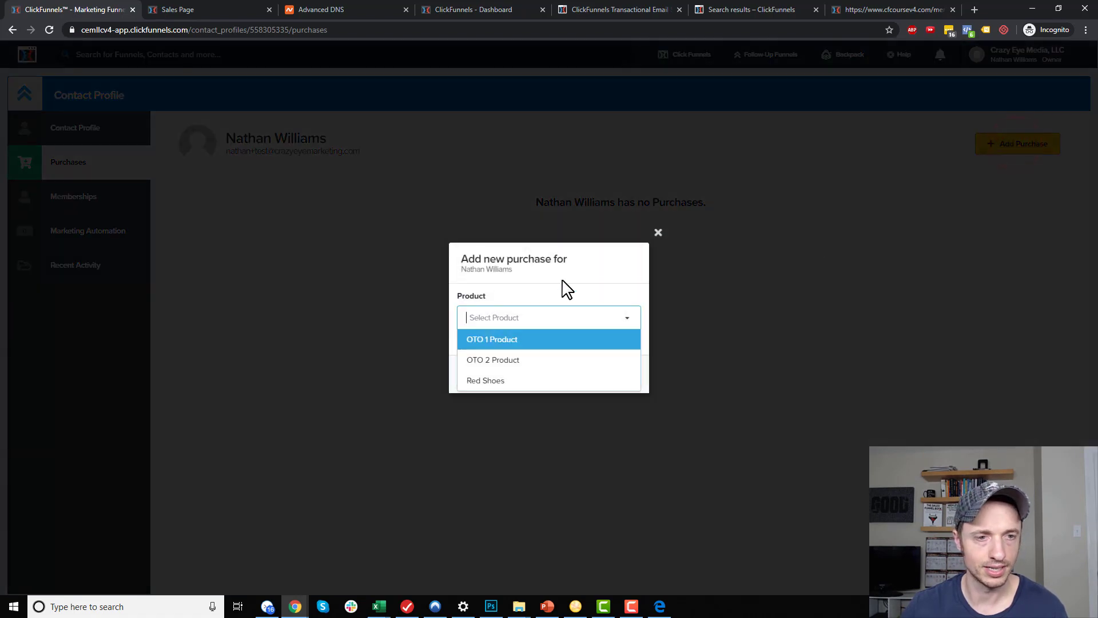
left_click(502, 380)
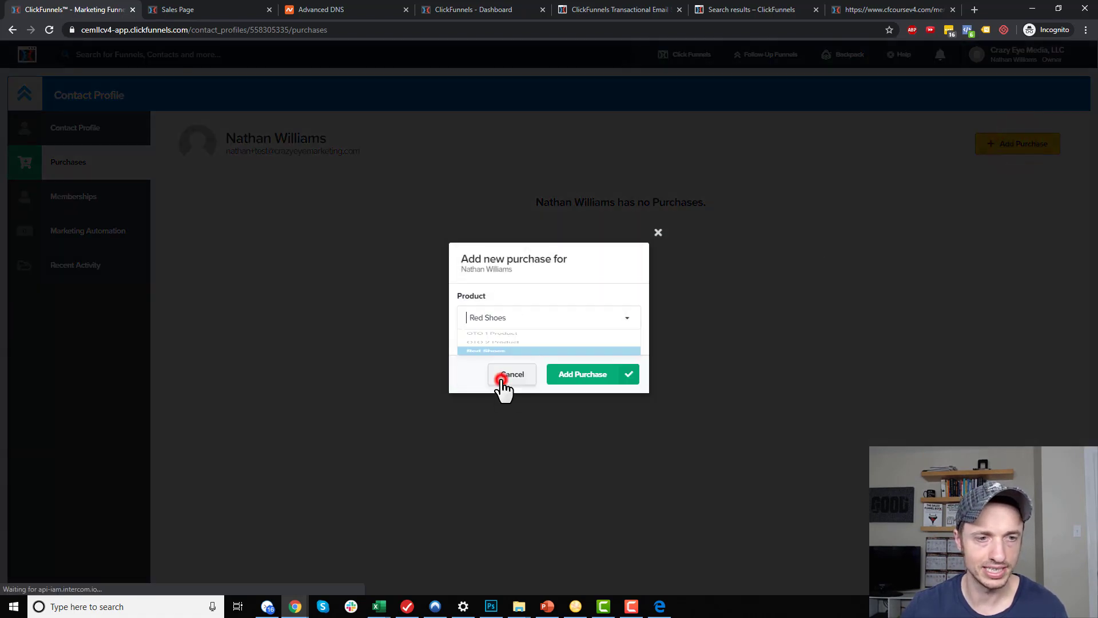
left_click(586, 376)
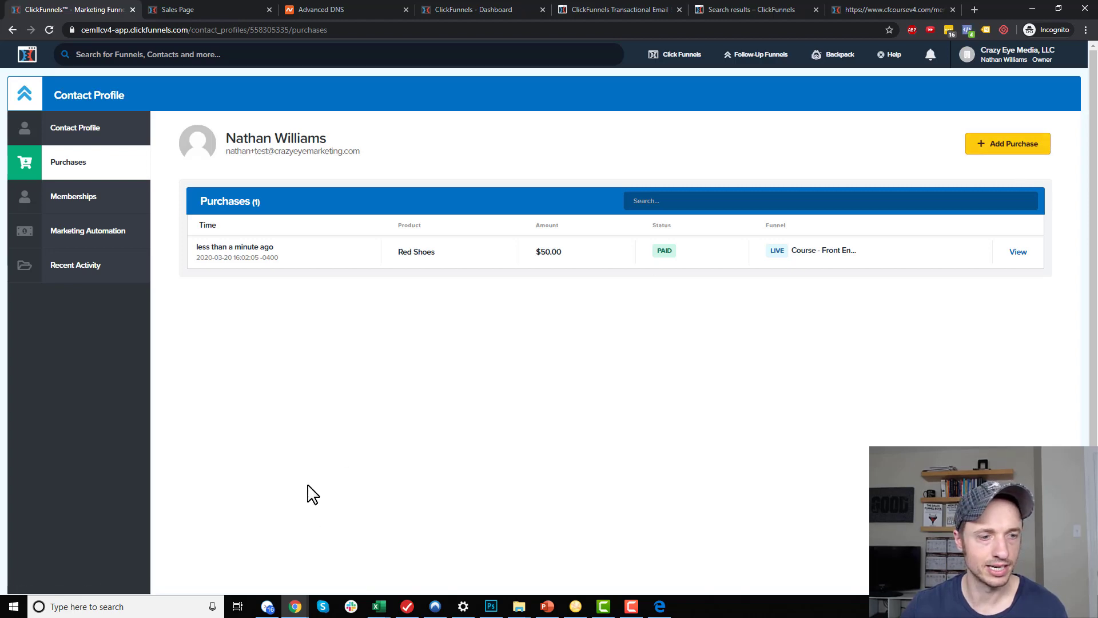
Switch to the Edge member area and log out
left_click(661, 607)
left_click(419, 459)
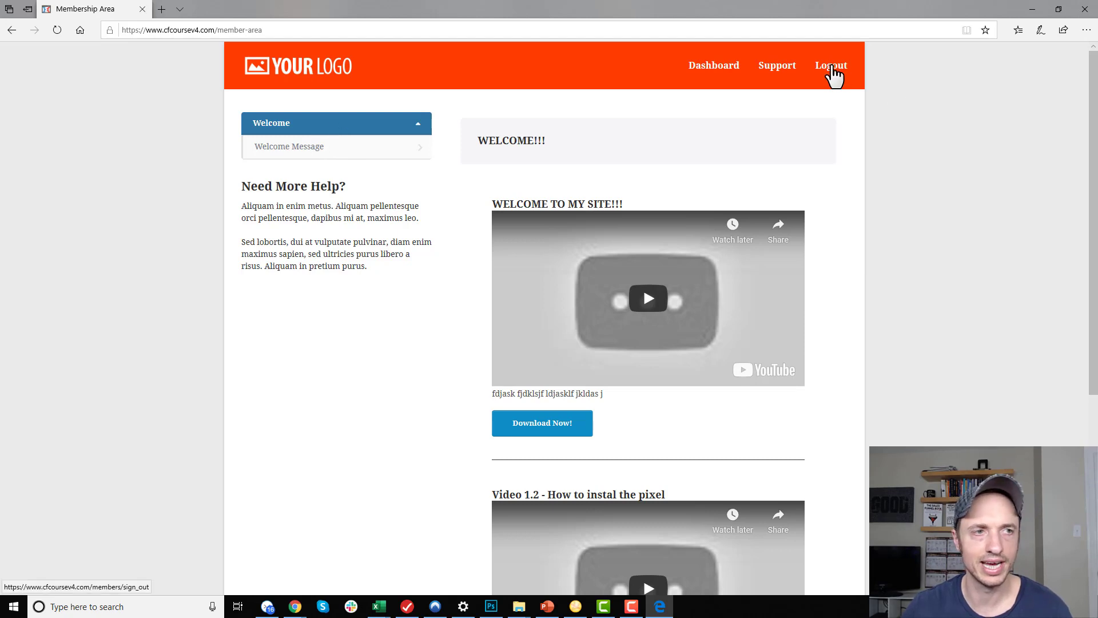
left_click(832, 67)
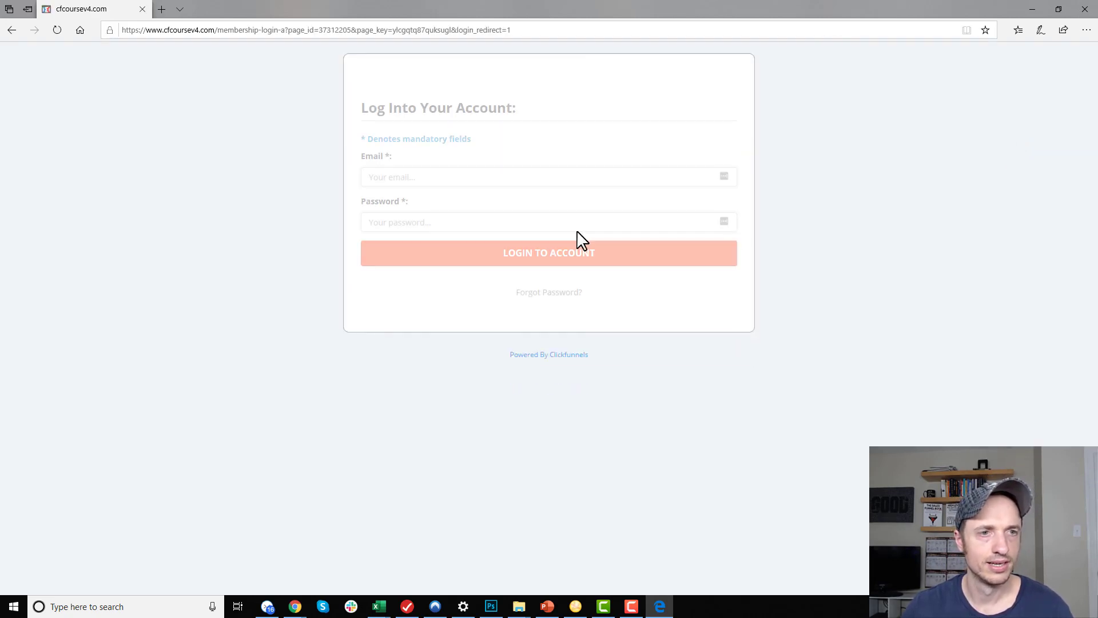
Log back in as the test member and browse the three unlocked Facebook Ads lessons
left_click(573, 174)
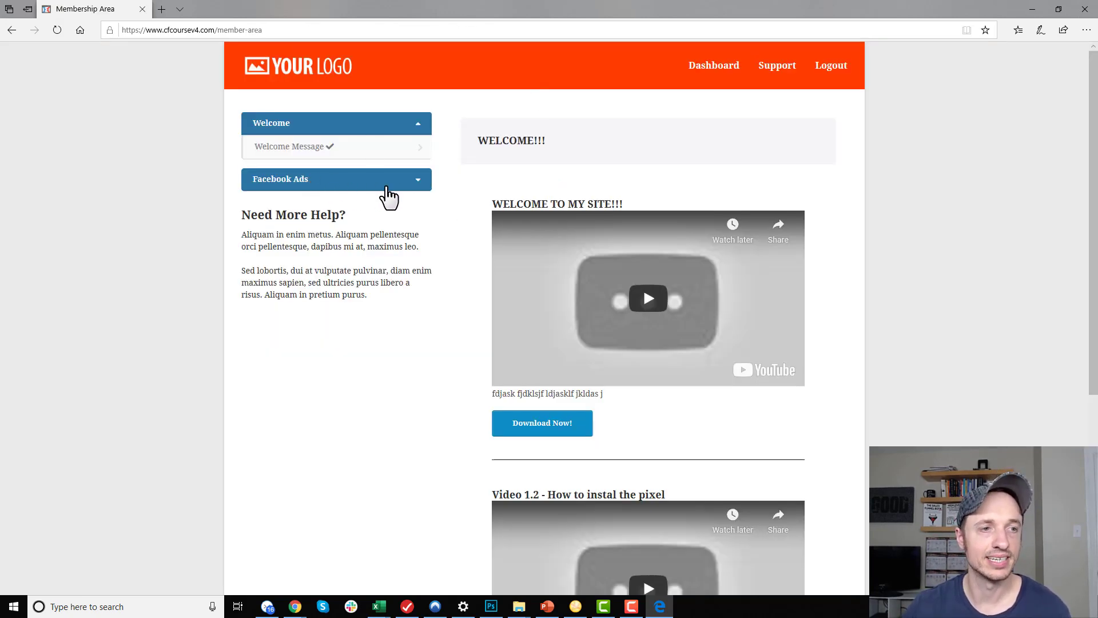
left_click(386, 184)
left_click(347, 201)
left_click(393, 226)
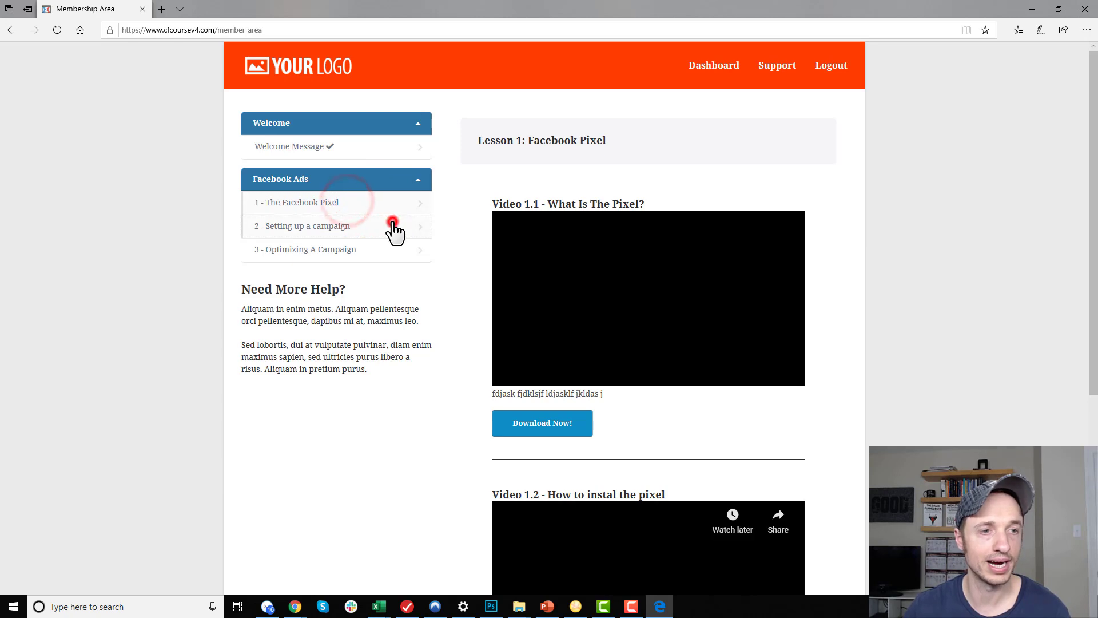
left_click(389, 251)
left_click(382, 224)
left_click(384, 206)
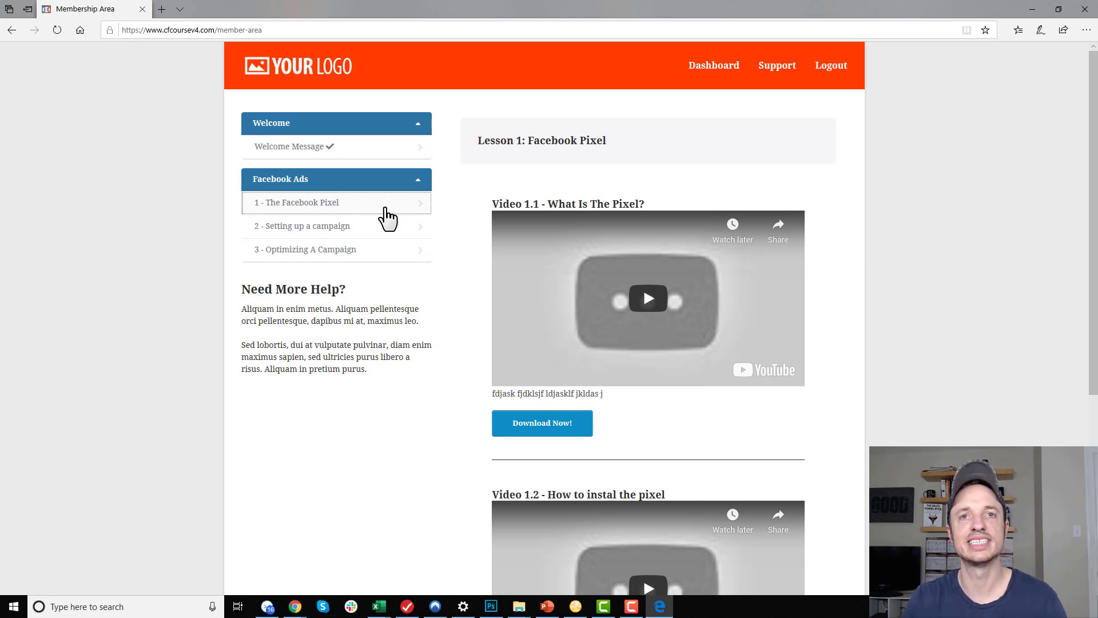
left_click(1031, 9)
left_click(1029, 143)
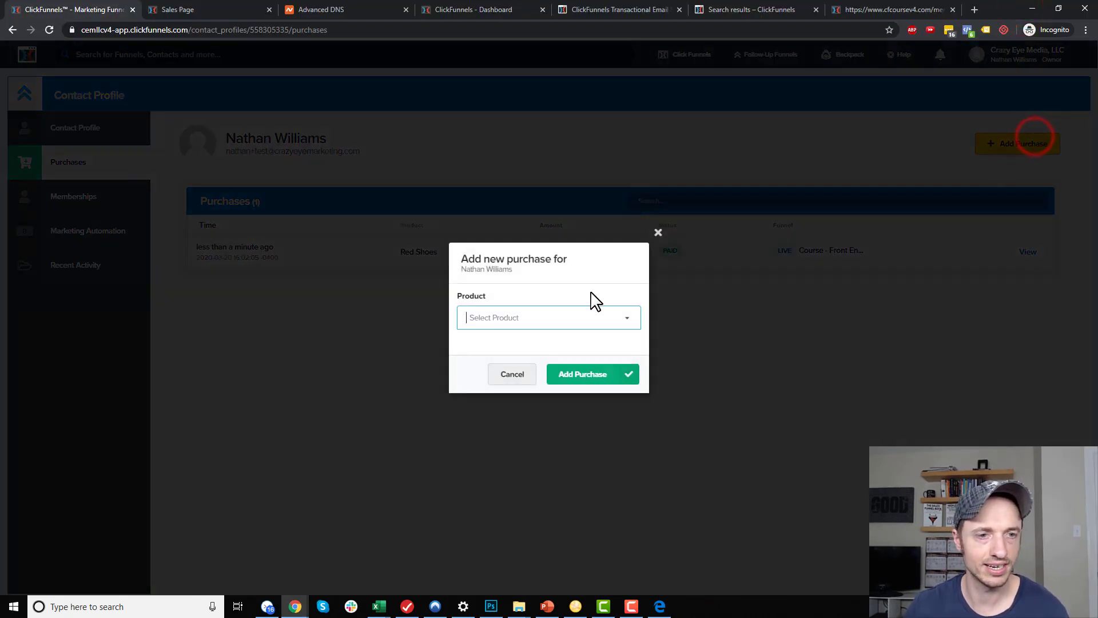
Record an OTO 1 Product purchase for the contact, then log out of the member area
left_click(572, 318)
left_click(517, 340)
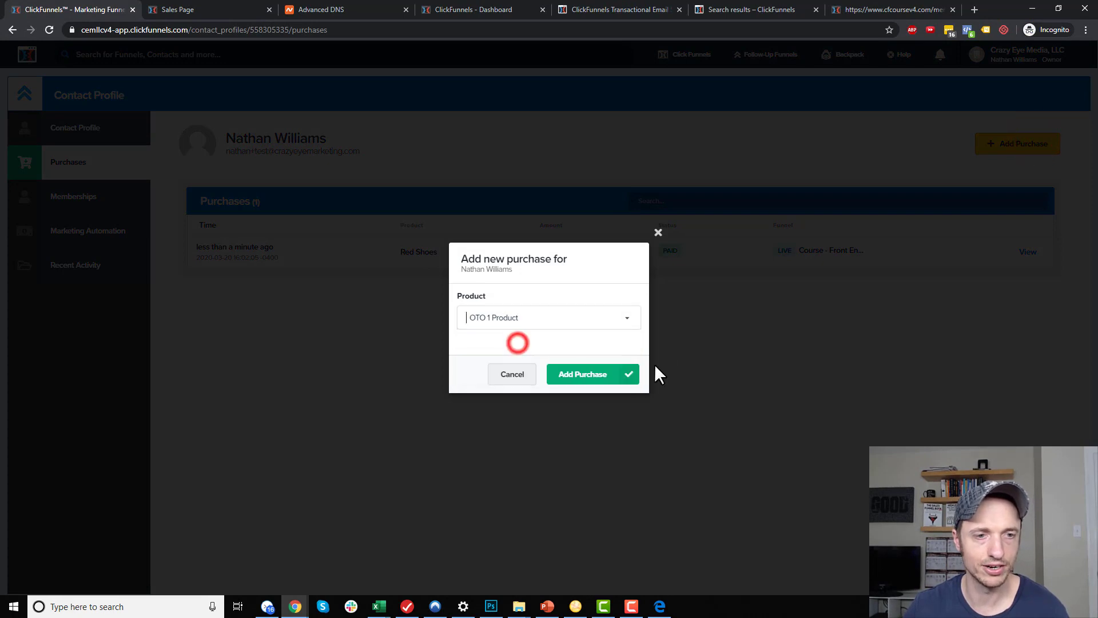
left_click(609, 374)
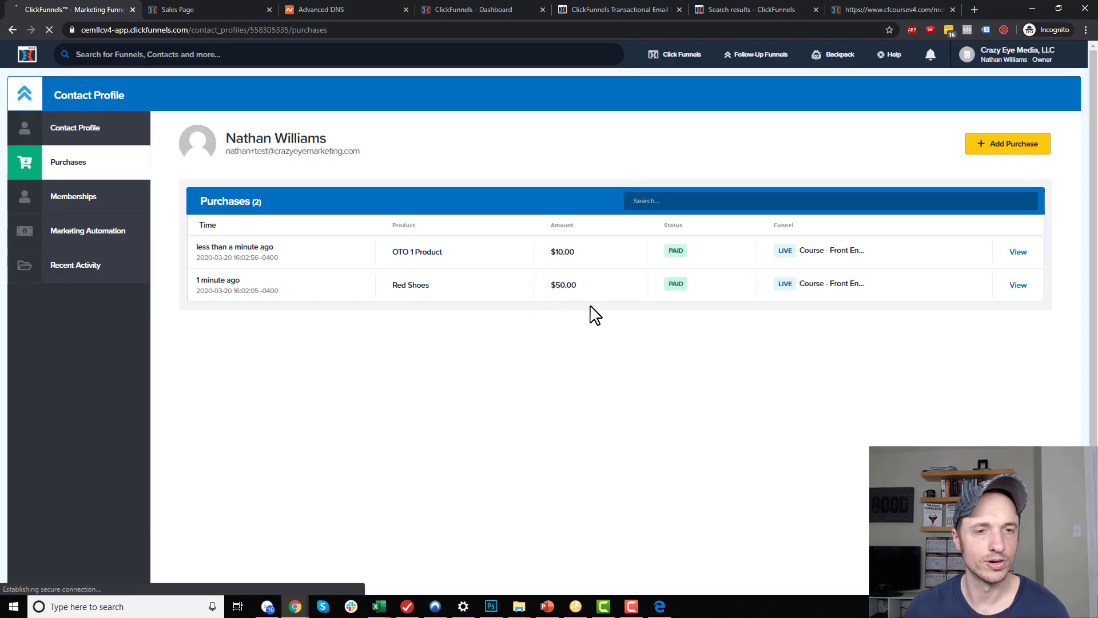
left_click(659, 606)
left_click(839, 70)
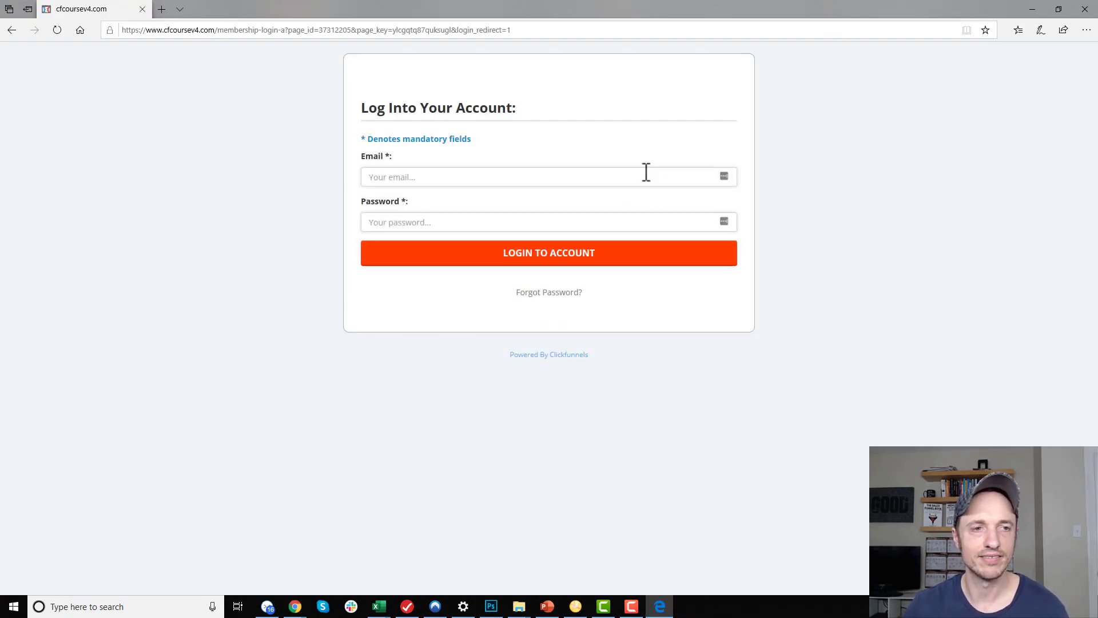
Log back in, open Intro to ClickFunnels under ClickFunnels Course, and return to the dashboard
left_click(645, 173)
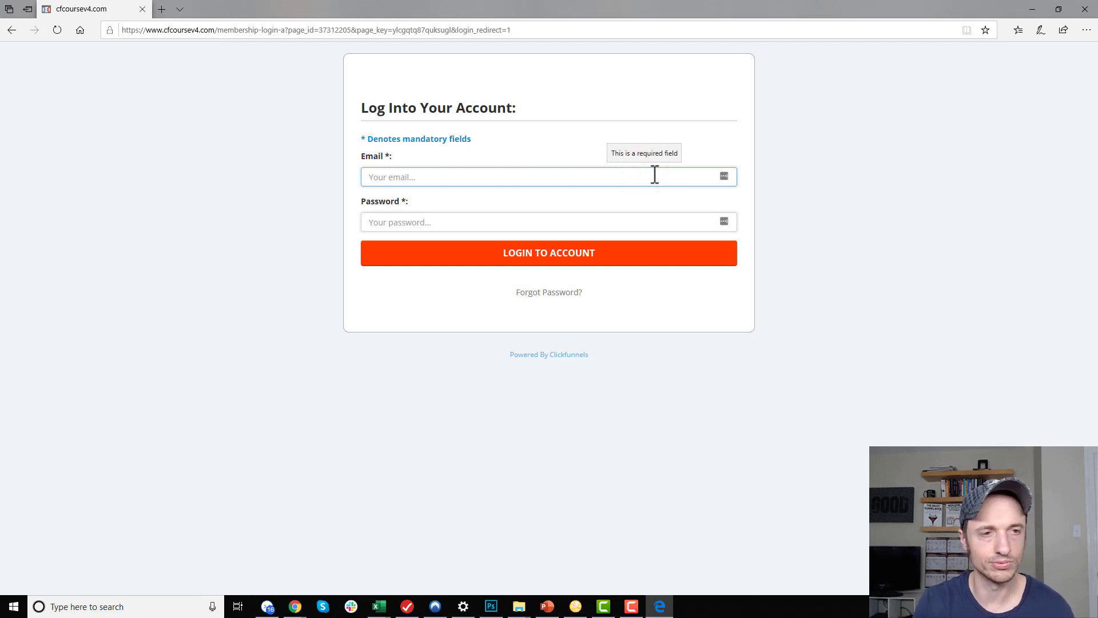
type("nath")
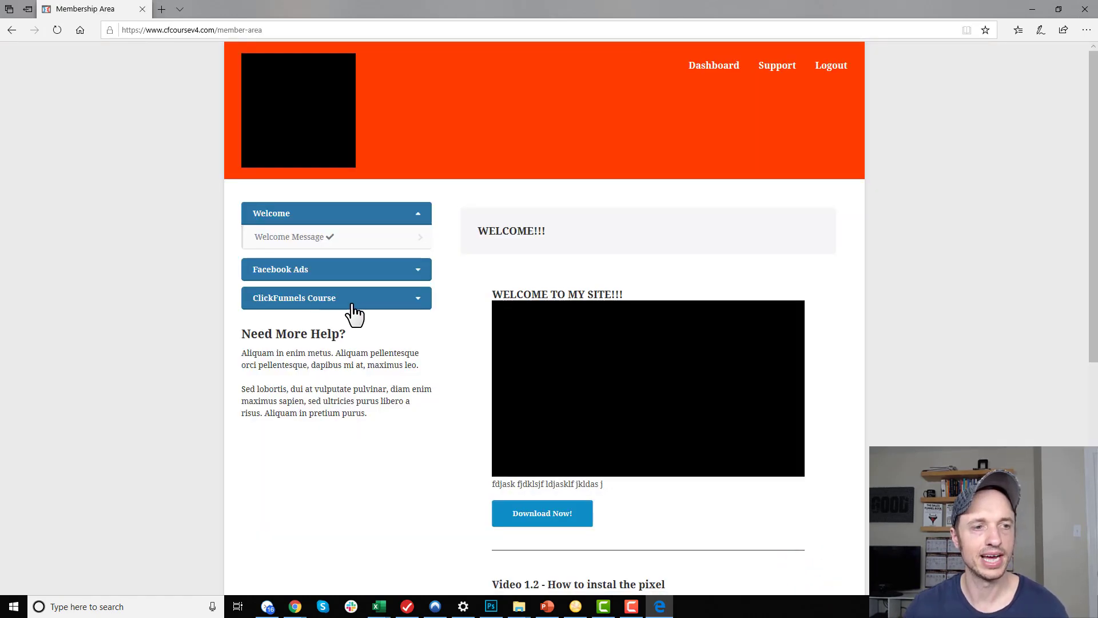
left_click(346, 302)
left_click(329, 236)
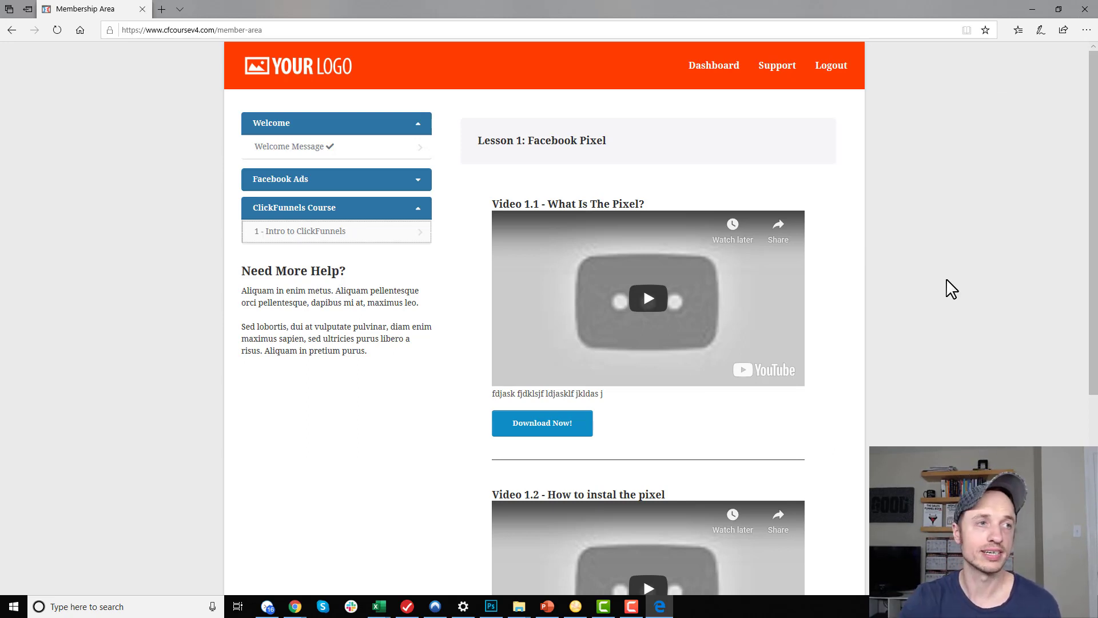
key("alt+Tab")
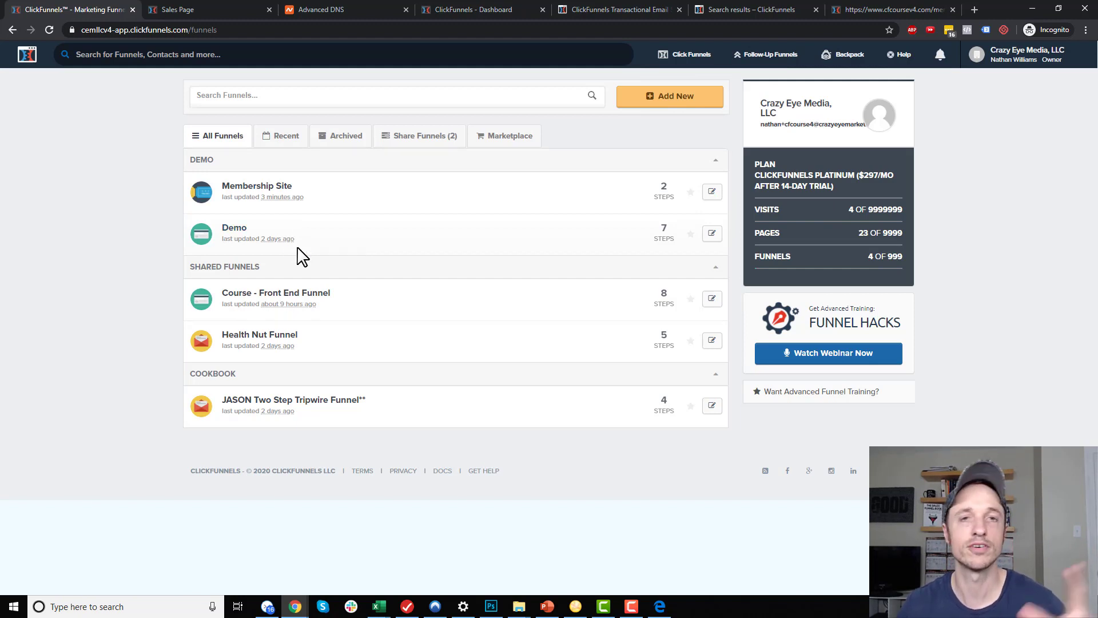
Open the Red Shoes product's Fulfillment Email settings on the Course - Front End Funnel Order Form
left_click(285, 293)
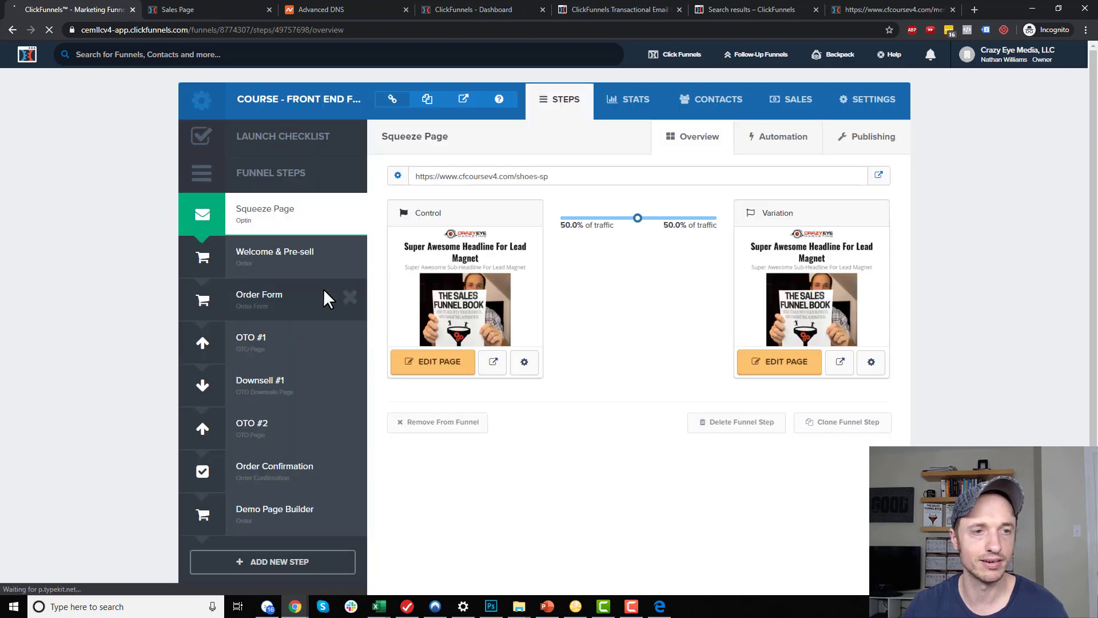
left_click(287, 301)
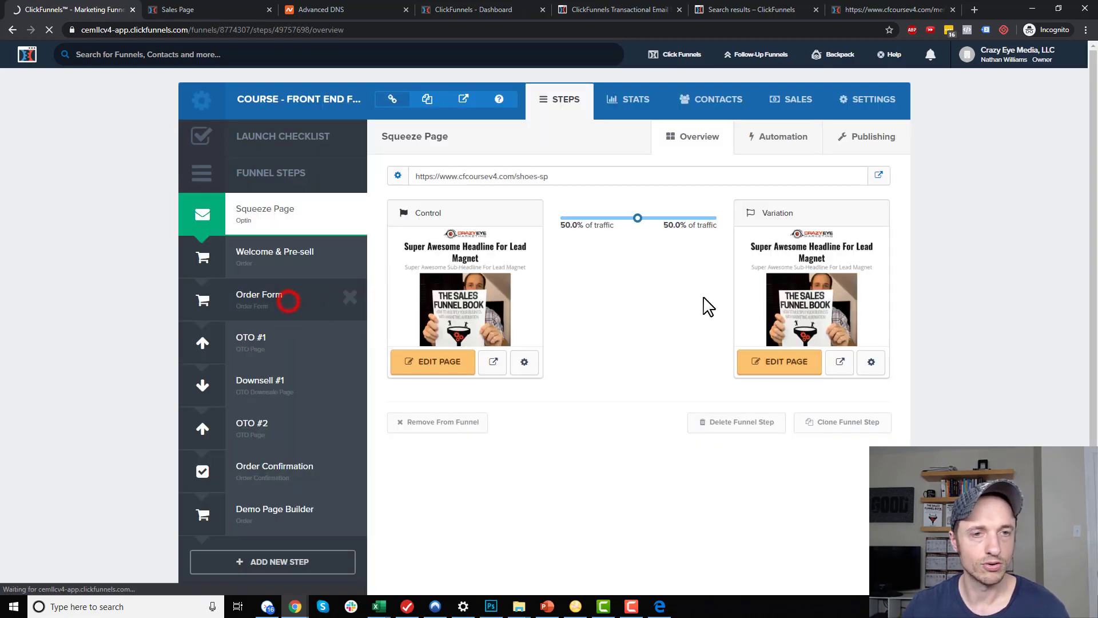
left_click(792, 139)
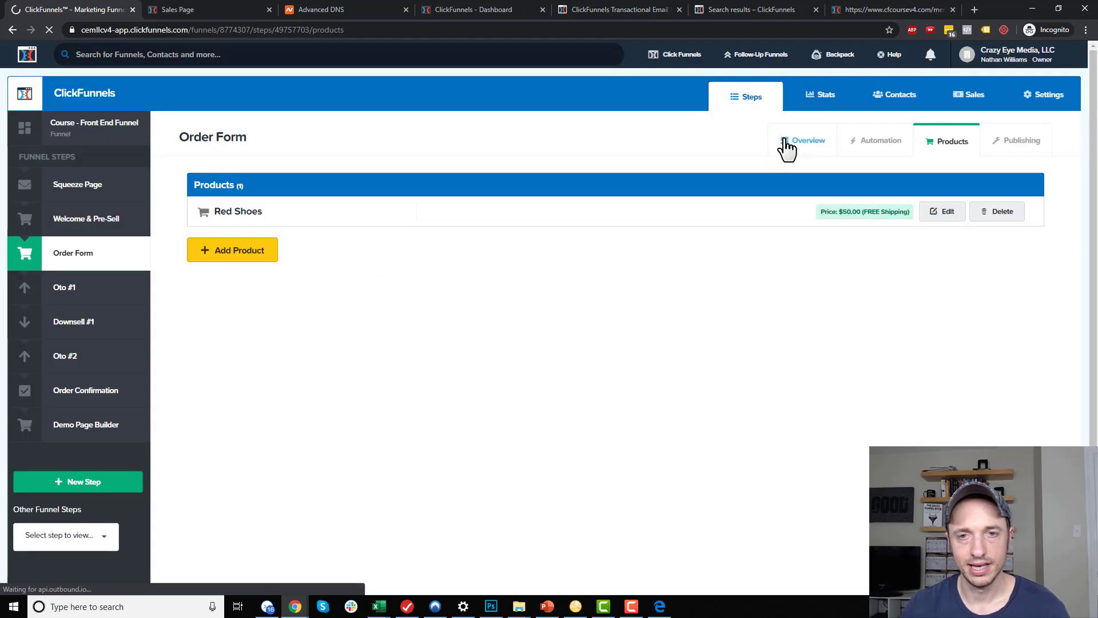
left_click(944, 212)
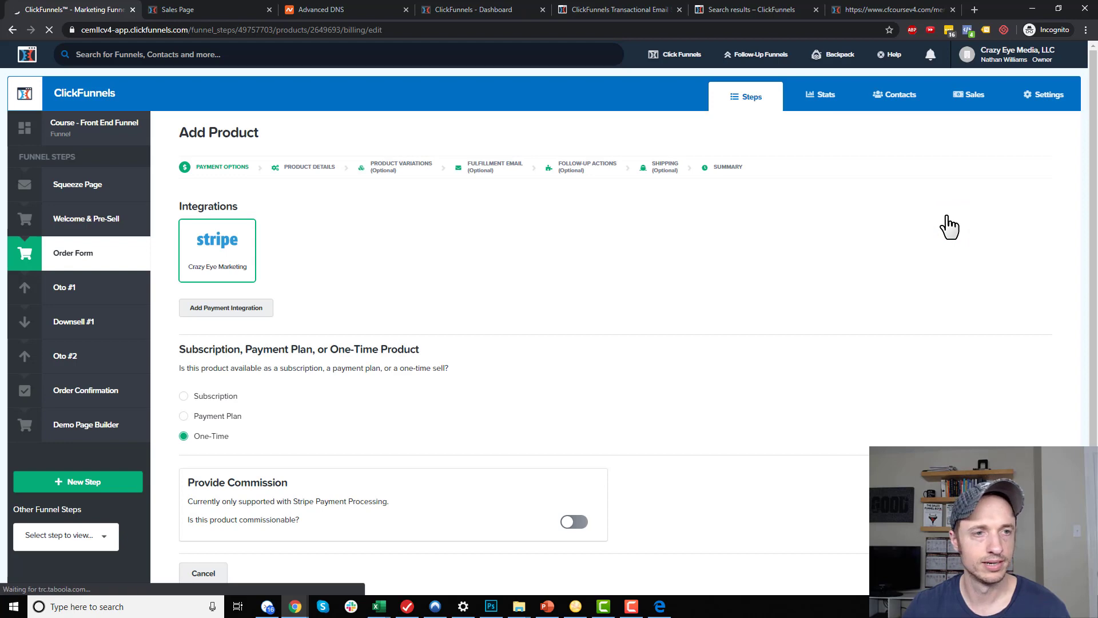
left_click(504, 170)
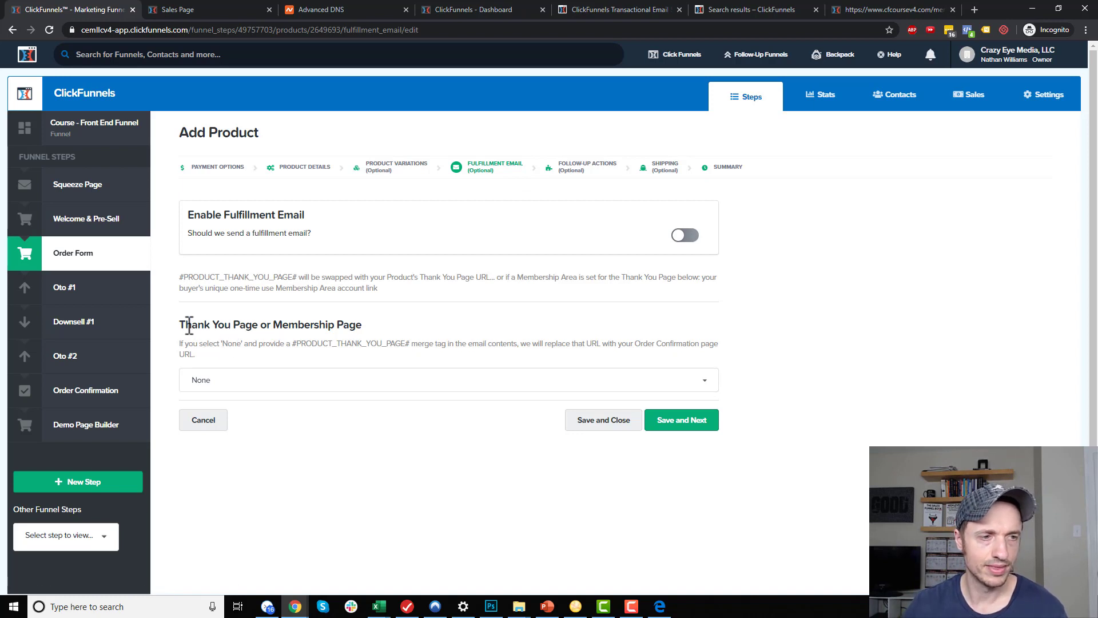
Set the fulfillment thank-you page to Membership Site: Membership Area
left_click(358, 381)
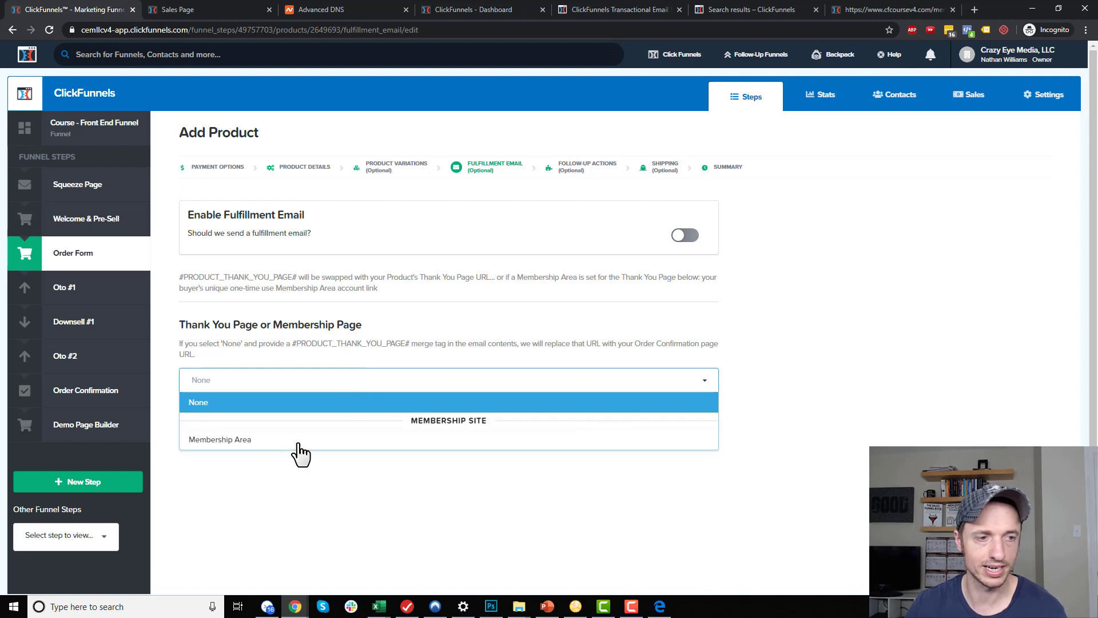
left_click(272, 443)
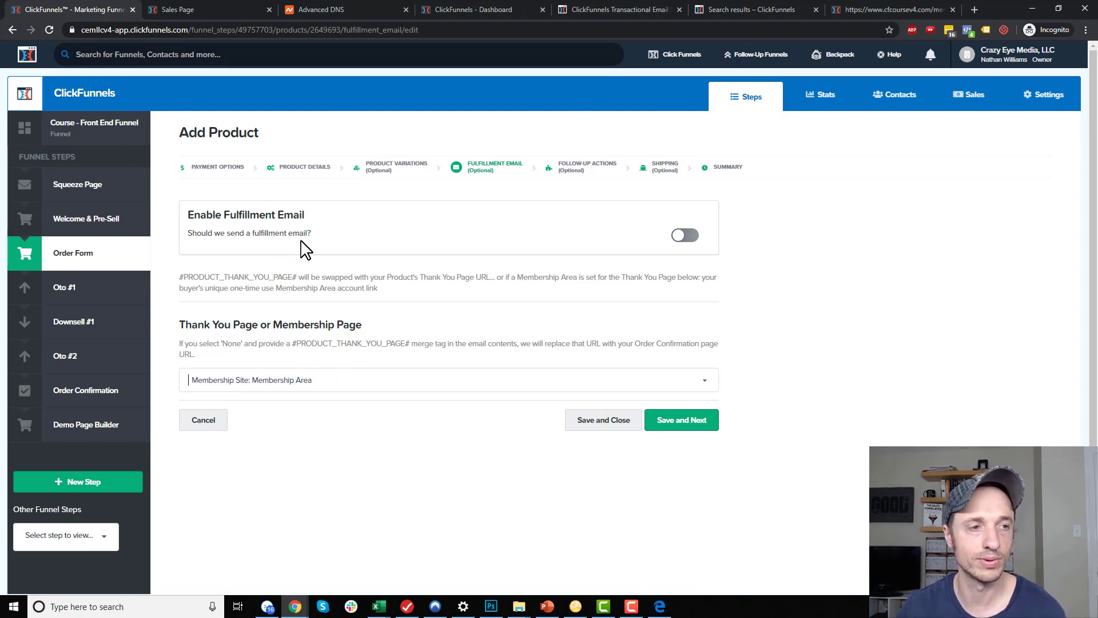
Enable the fulfillment email and enter the subject 'Access your purchase here'
left_click(685, 234)
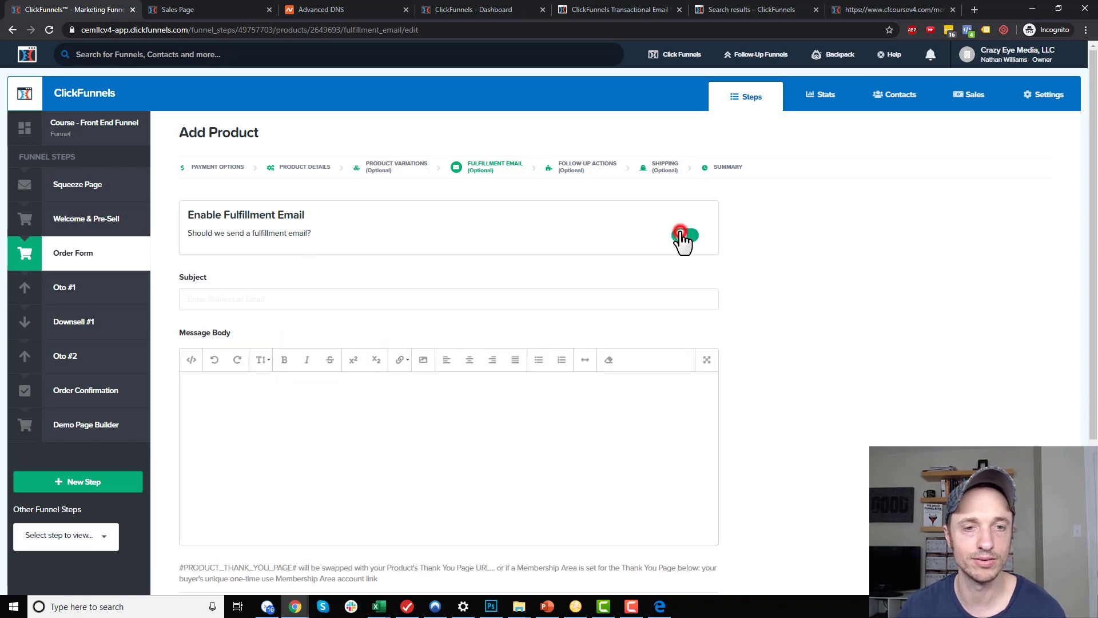
scroll(554, 245, "down", 1)
left_click(553, 244)
type("Access your purchase here")
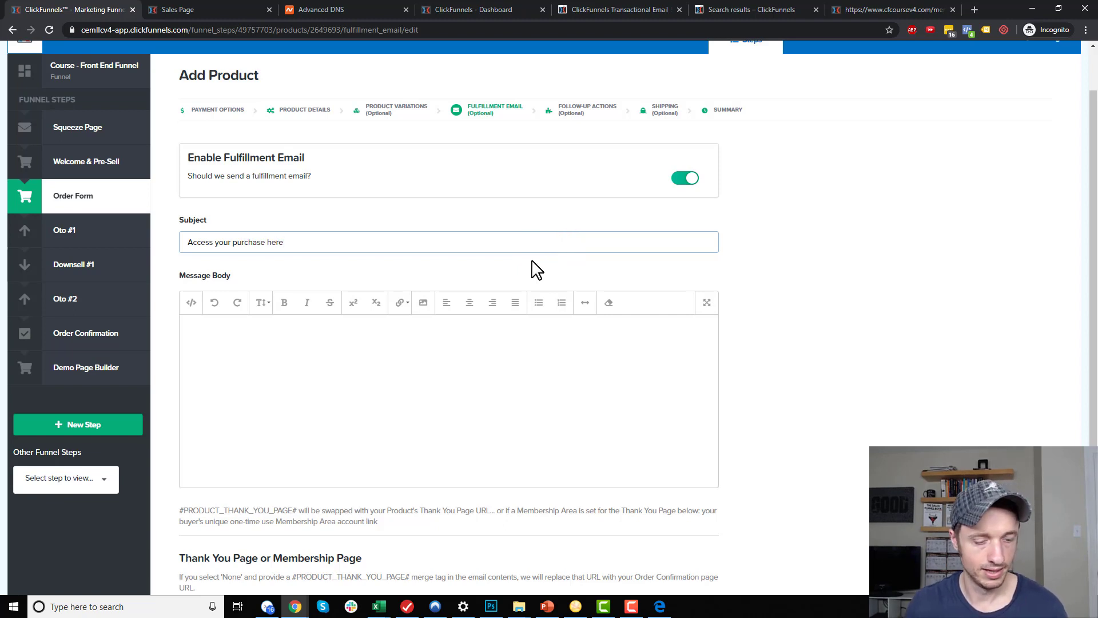
key("ctrl+a")
key("ctrl+c")
Write the email body as the subject text, a colon, then the #PRODUCT_THANK_YOU_PAGE# merge tag
left_click(423, 343)
key("ctrl+v")
type(":")
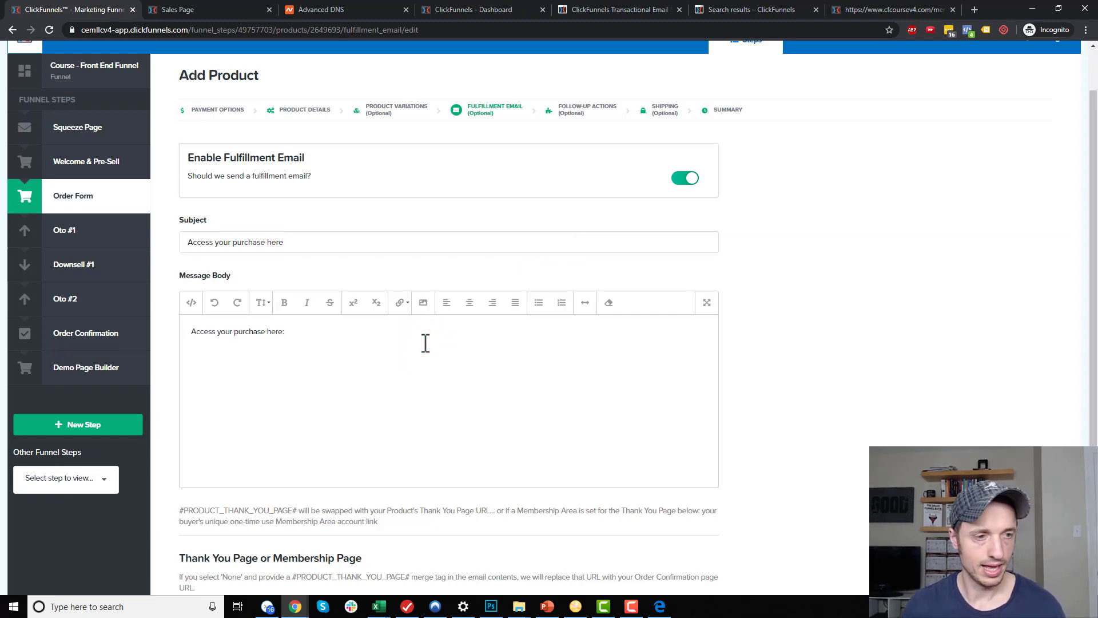
scroll(257, 371, "down", 2)
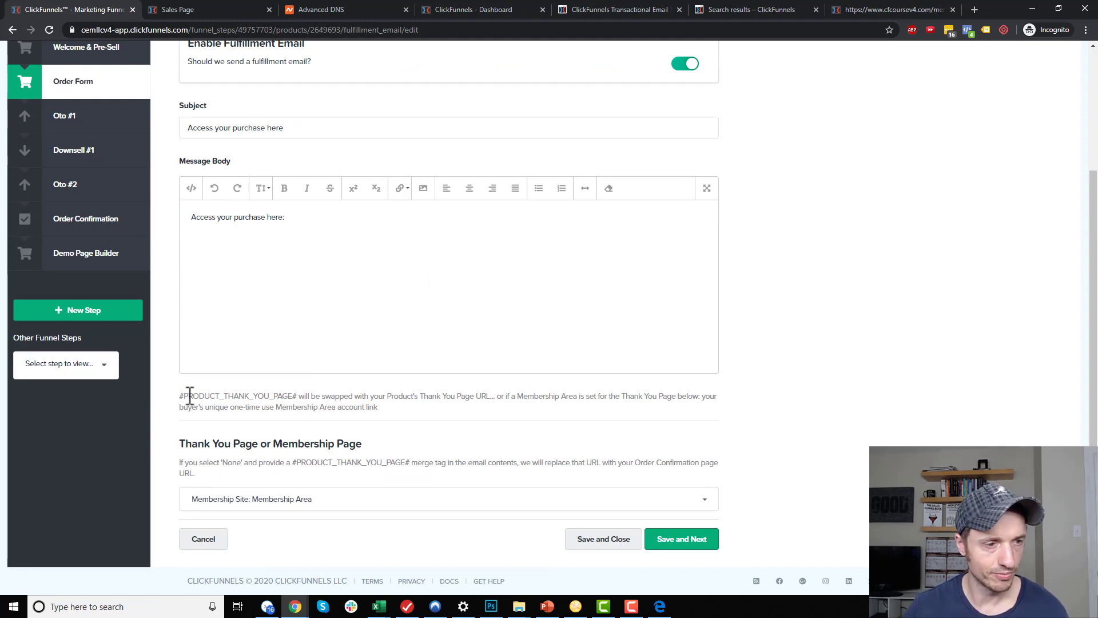
left_click_drag(179, 395, 298, 399)
left_click(379, 215)
key("ctrl+v")
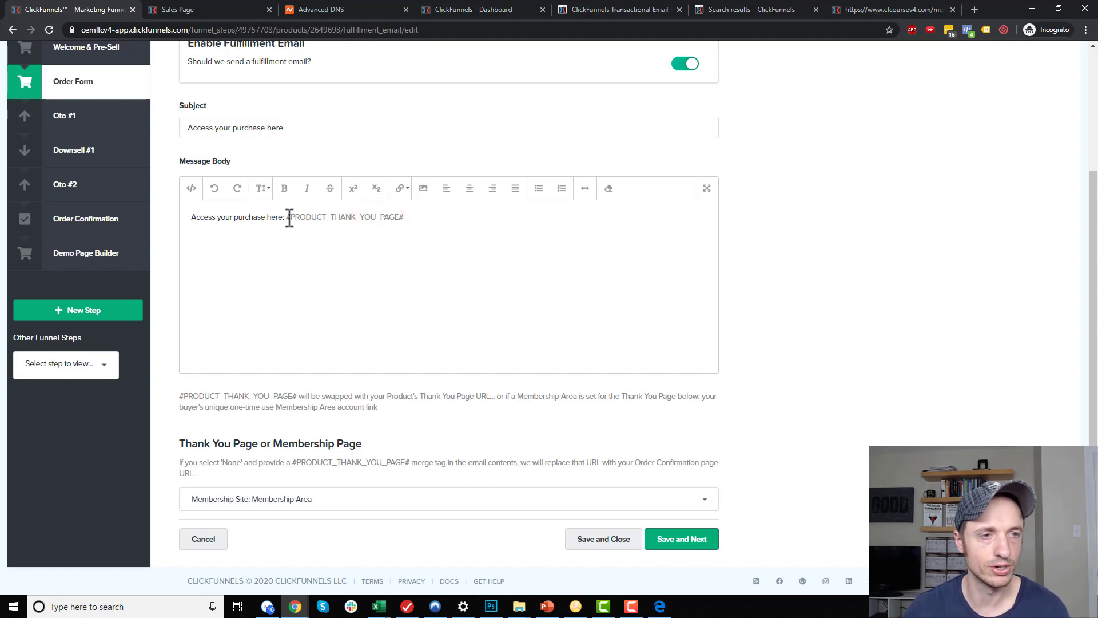
left_click_drag(287, 218, 335, 217)
left_click(332, 217)
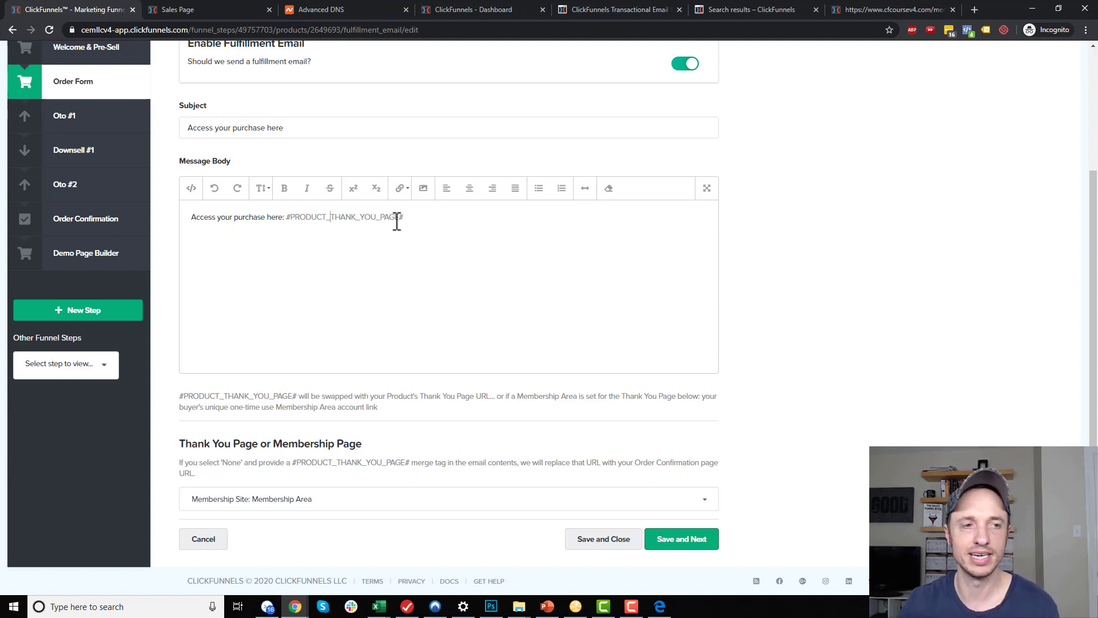
Turn the #PRODUCT_THANK_YOU_PAGE# tag into a link, then Save and Next
left_click(413, 218)
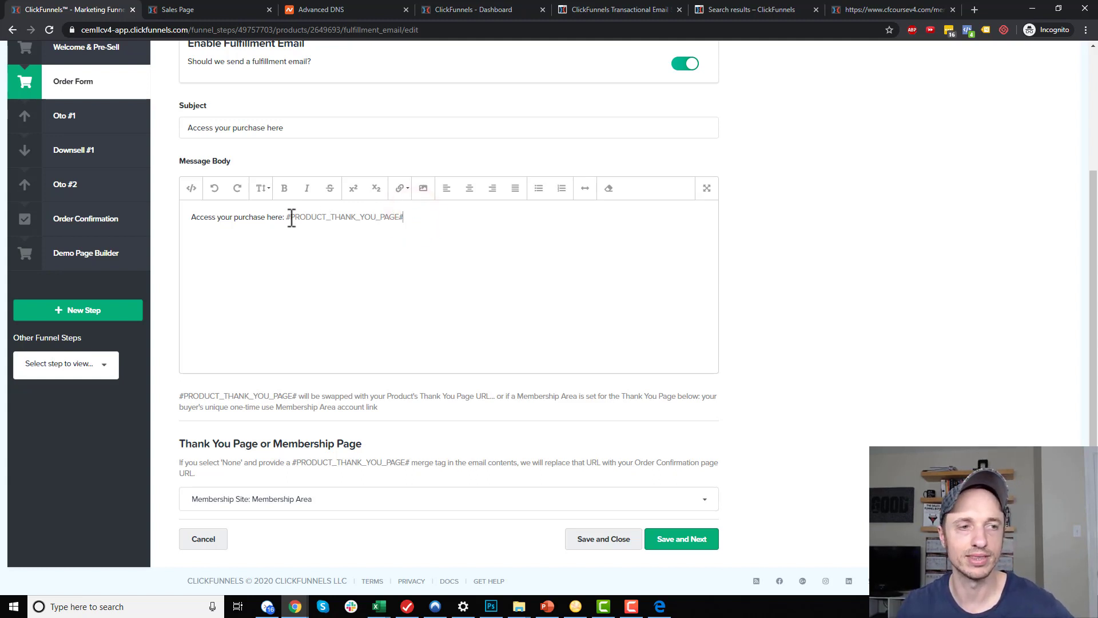
left_click_drag(287, 218, 414, 217)
left_click(400, 189)
left_click(425, 213)
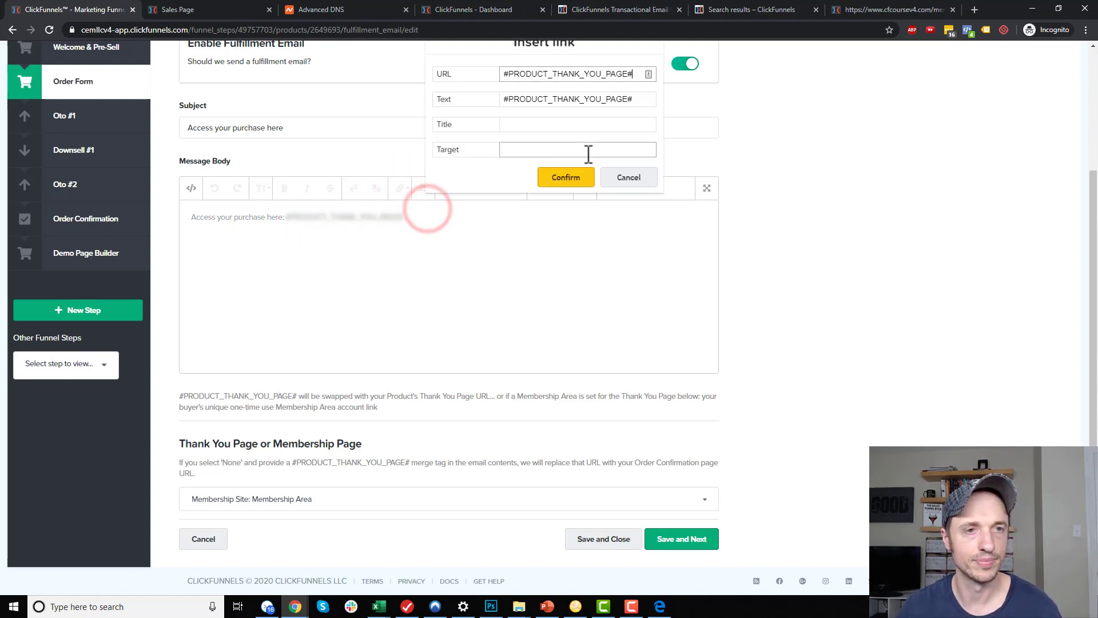
left_click(572, 179)
left_click(925, 338)
left_click(491, 266)
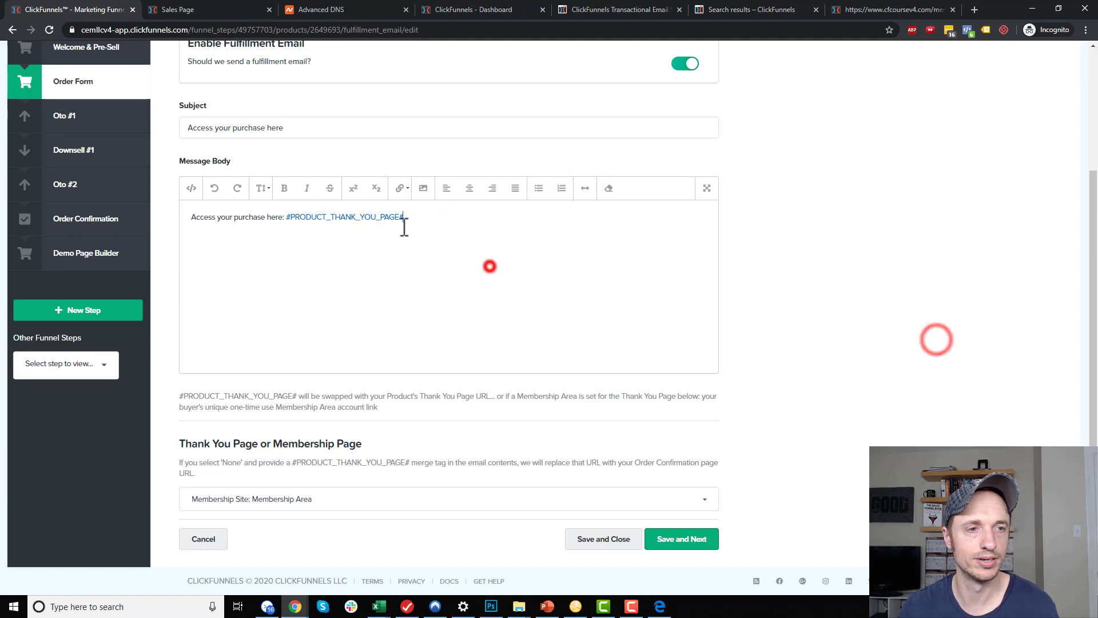
left_click(682, 542)
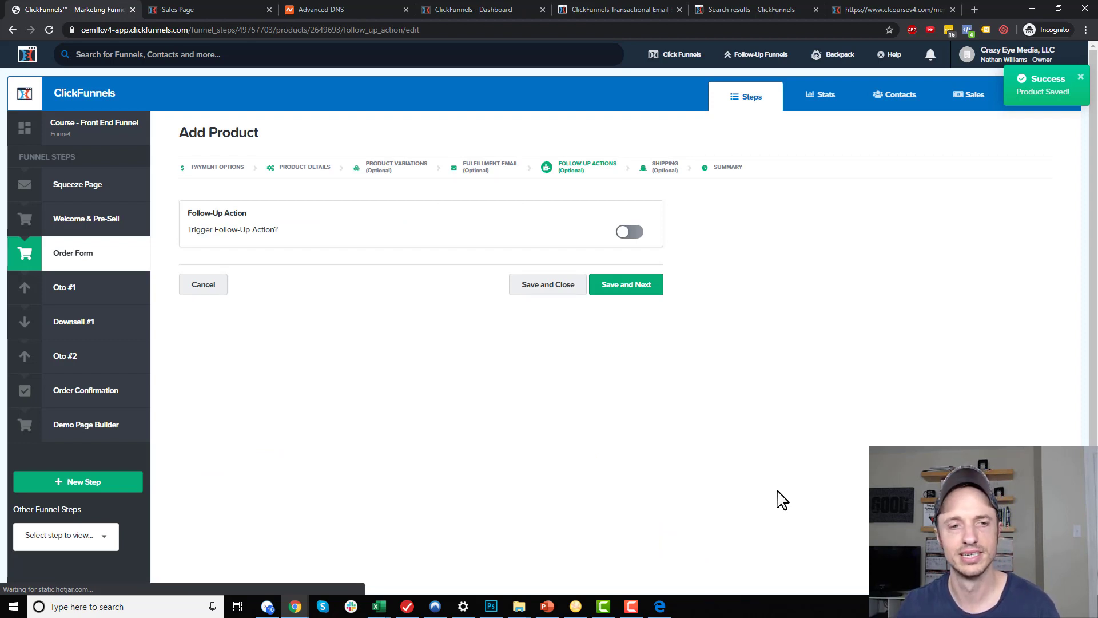
Save and close the Red Shoes product, then edit the OTO 1 Product under OTO #1
left_click(552, 286)
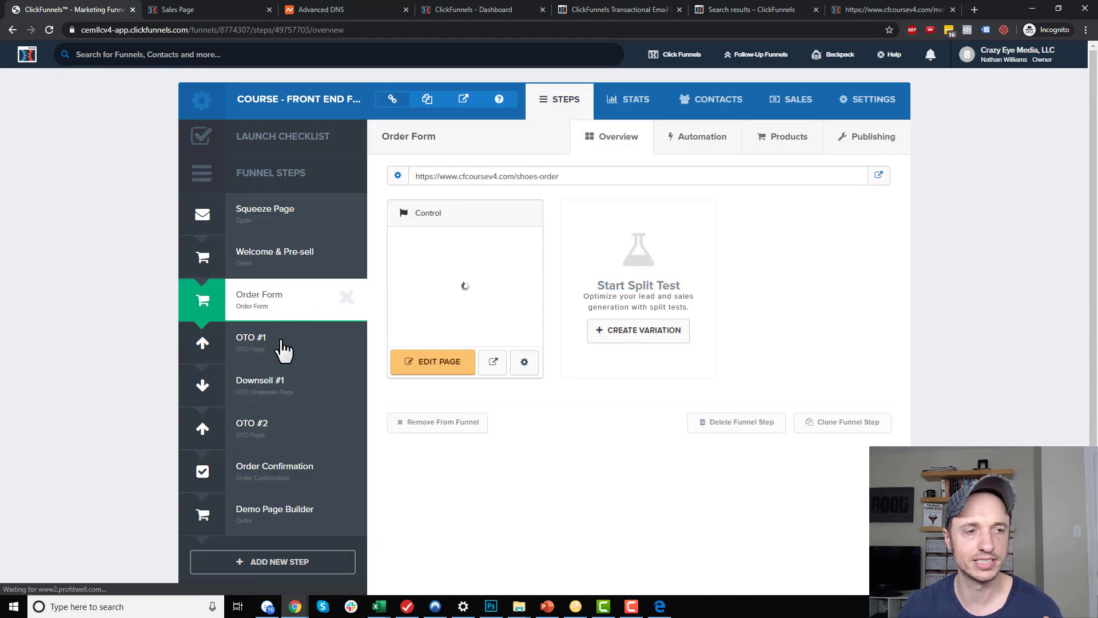
left_click(268, 342)
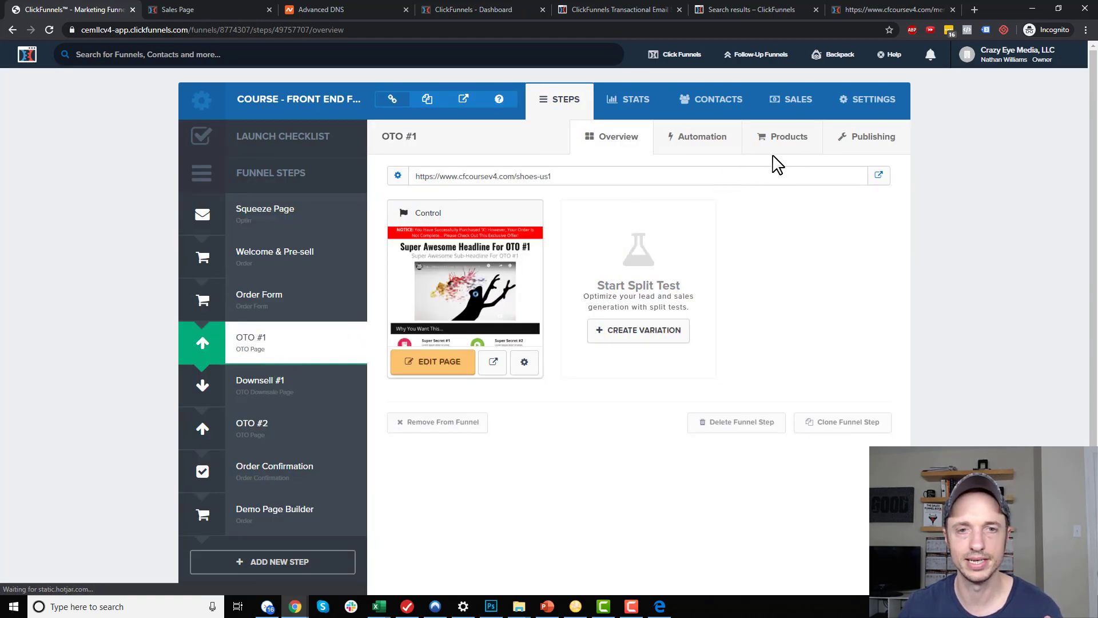
left_click(788, 139)
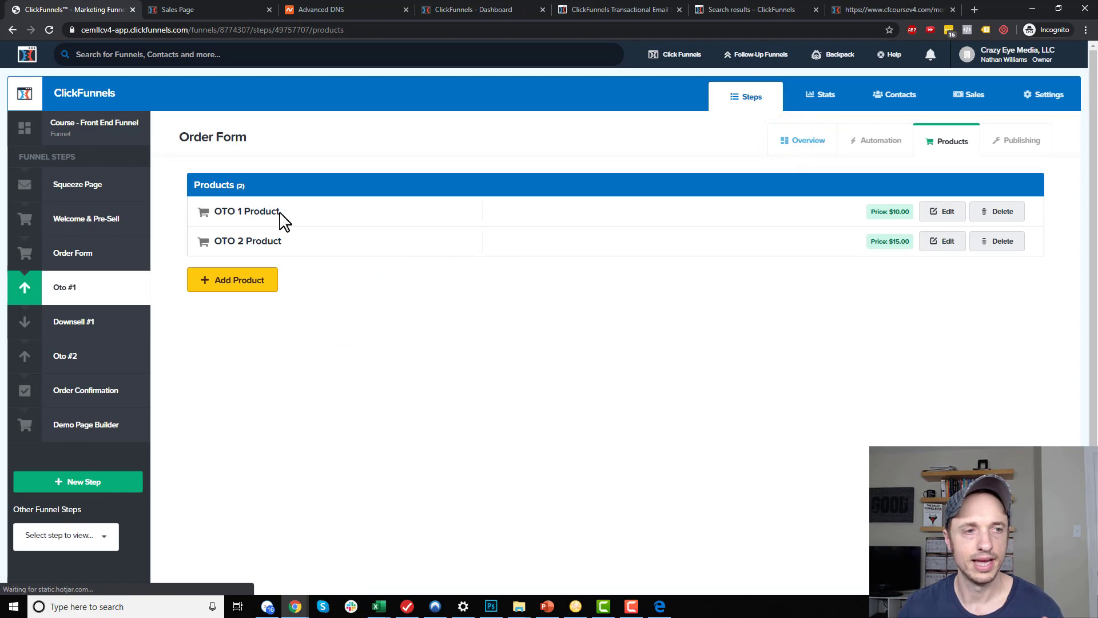
left_click(223, 211)
left_click(317, 212)
left_click(946, 217)
Set the fulfillment thank-you page to Membership Area with subject 'Access the ClickFunnels Course'
left_click(489, 171)
scroll(482, 383, "down", 4)
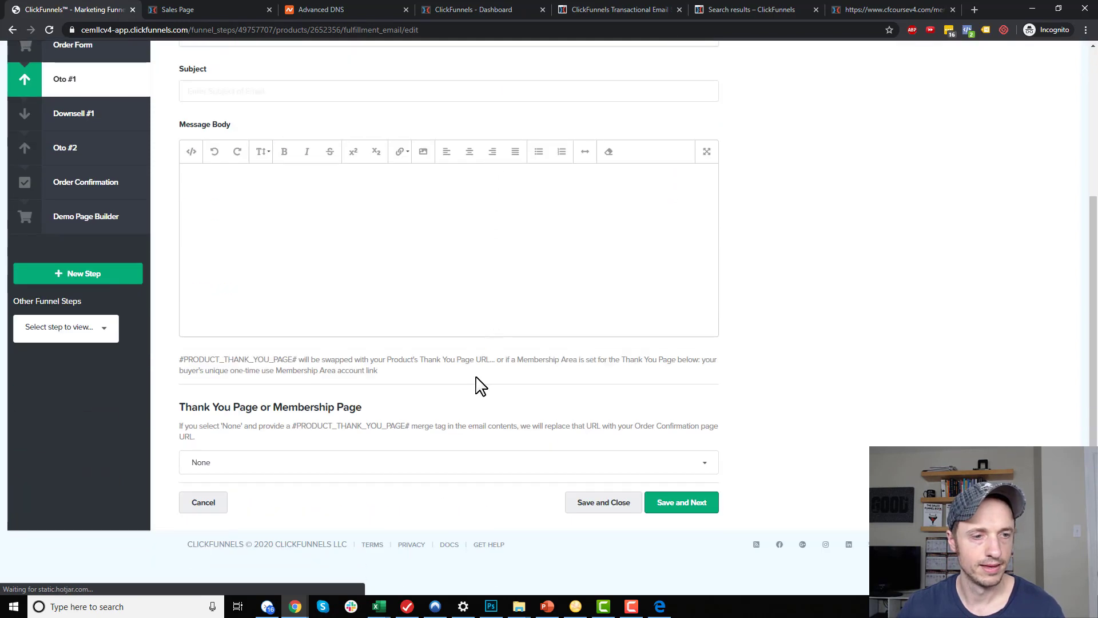
left_click(410, 462)
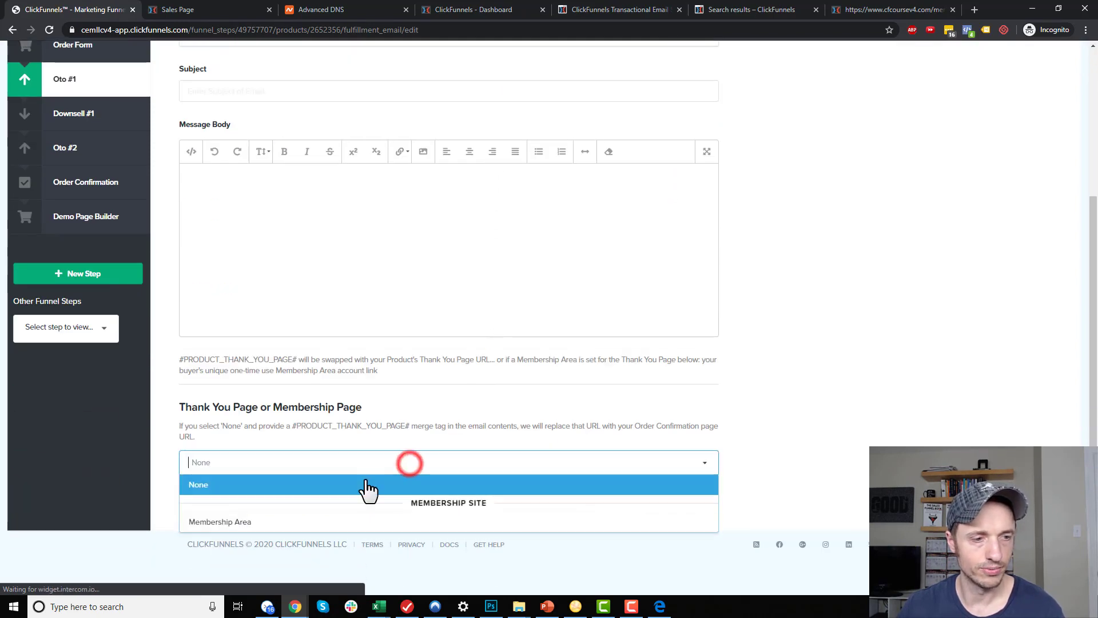
left_click(350, 521)
left_click(414, 189)
scroll(424, 171, "up", 1)
left_click(426, 152)
type("Access the Clic")
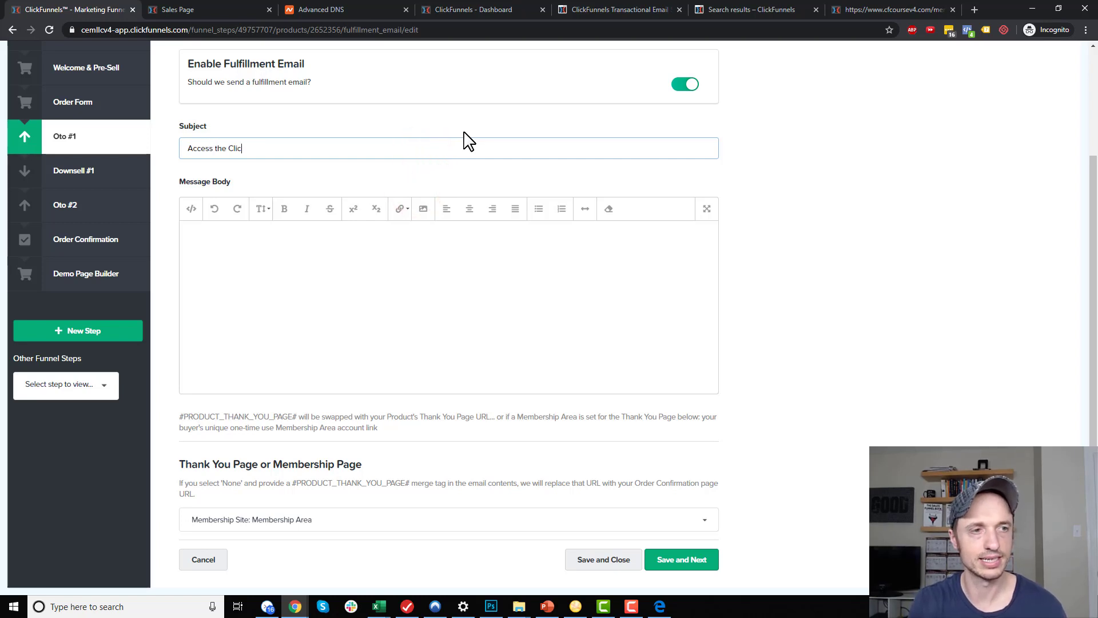
type("kFunnels Course")
Write the body as the subject text, a colon, and the #PRODUCT_THANK_YOU_PAGE# merge tag
left_click(532, 258)
key("ctrl+v")
left_click(185, 235)
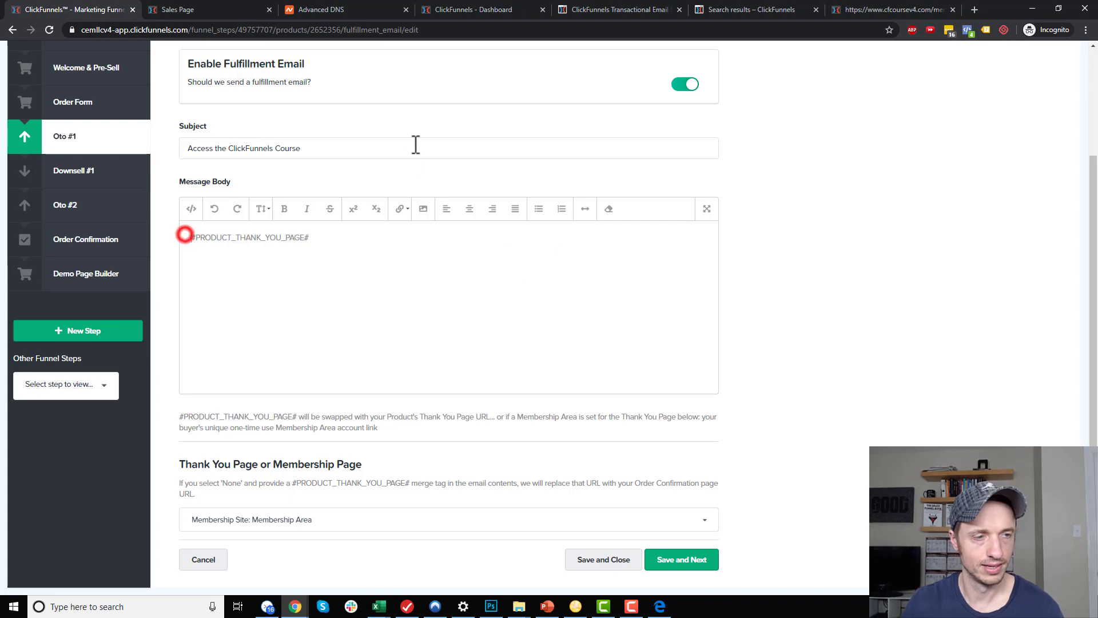
triple_click(390, 147)
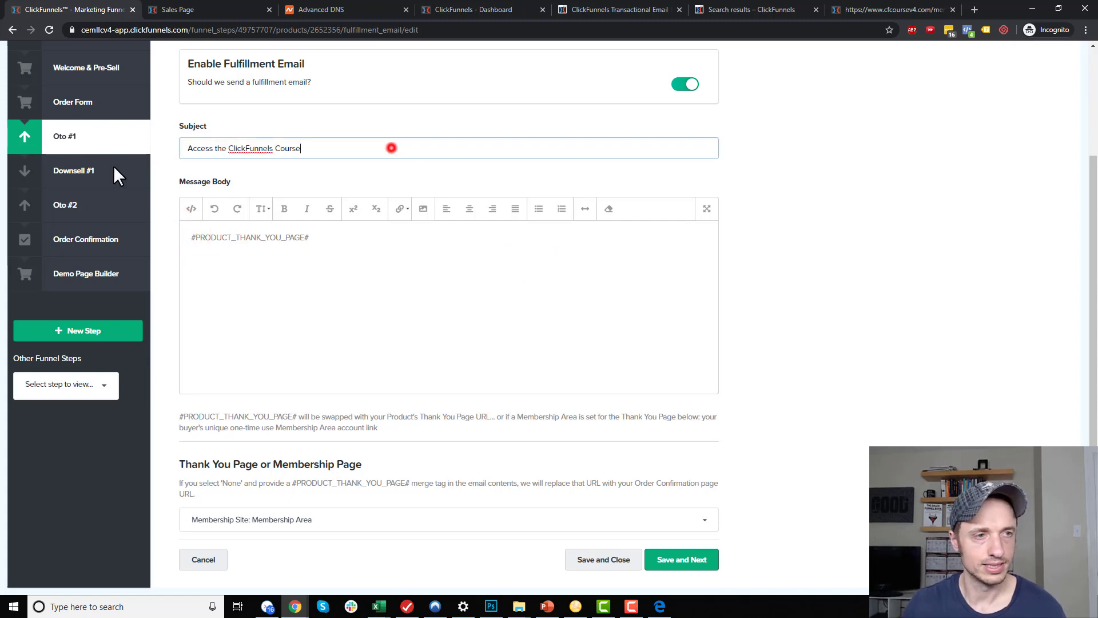
left_click(186, 240)
key("ctrl+v")
type(":")
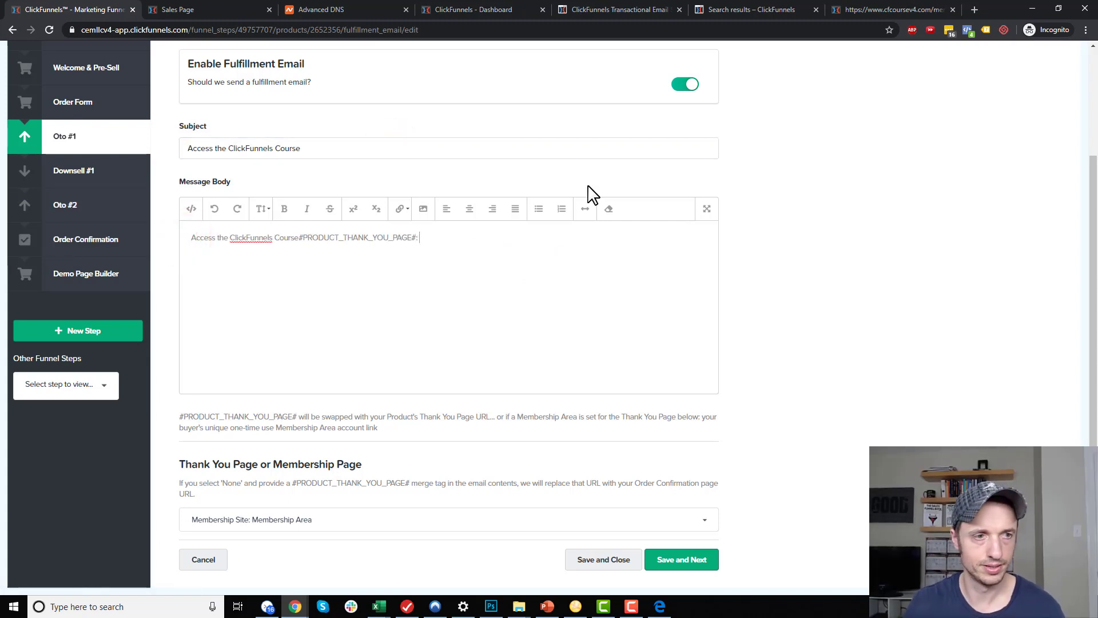
Link the merge tag to #PRODUCT_THANK_YOU_PAGE#, save and close the product, and return to Funnels
left_click(299, 237, "shift")
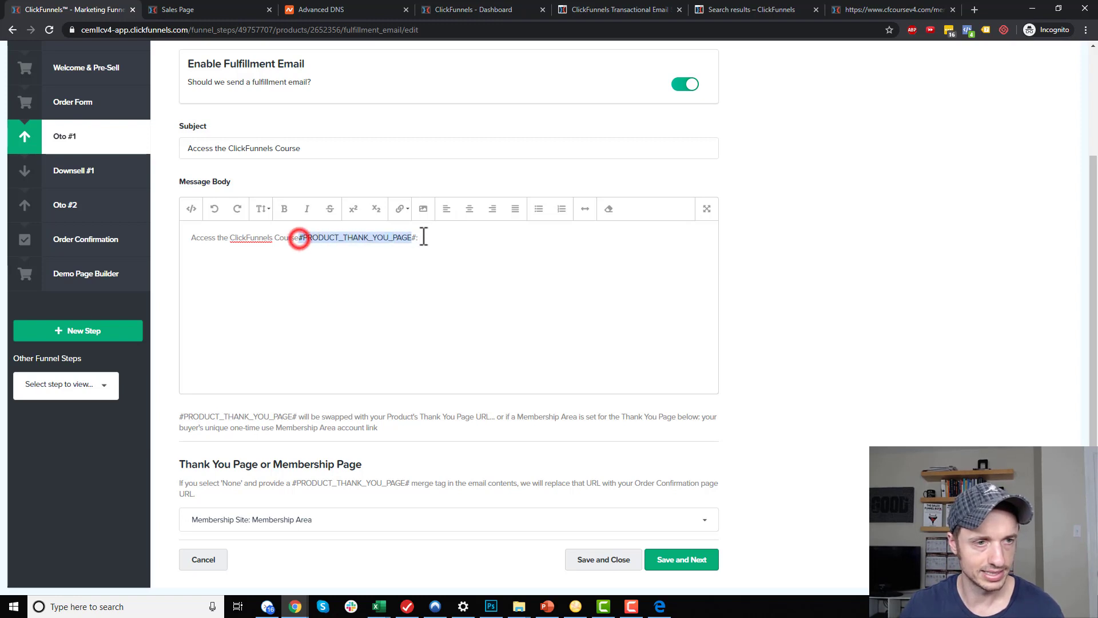
left_click(400, 209)
left_click(410, 232)
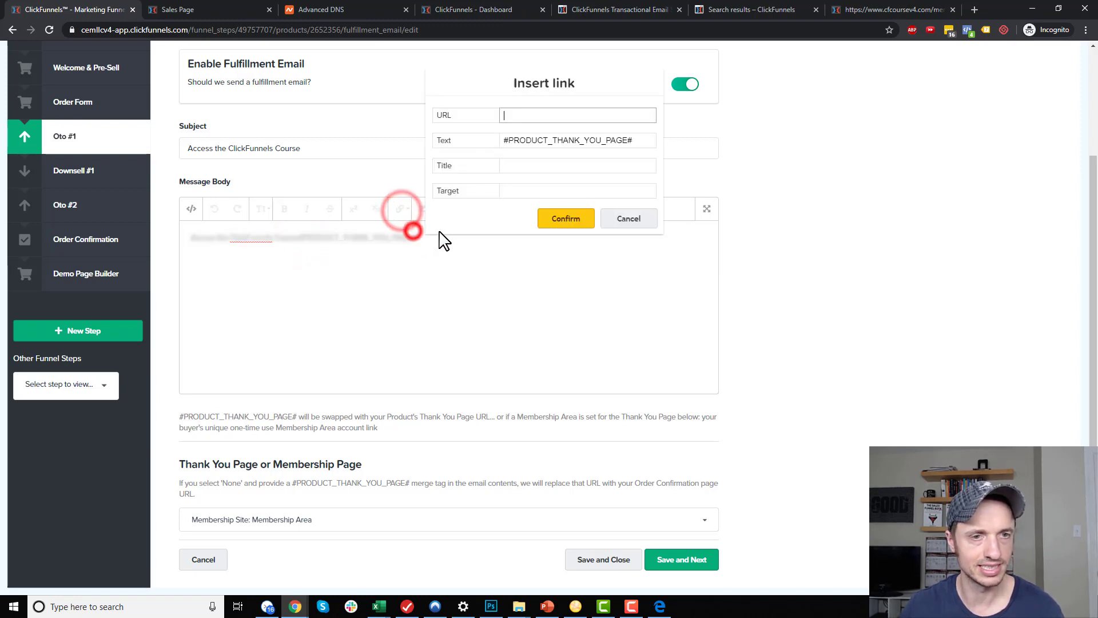
key("ctrl+v")
left_click(584, 226)
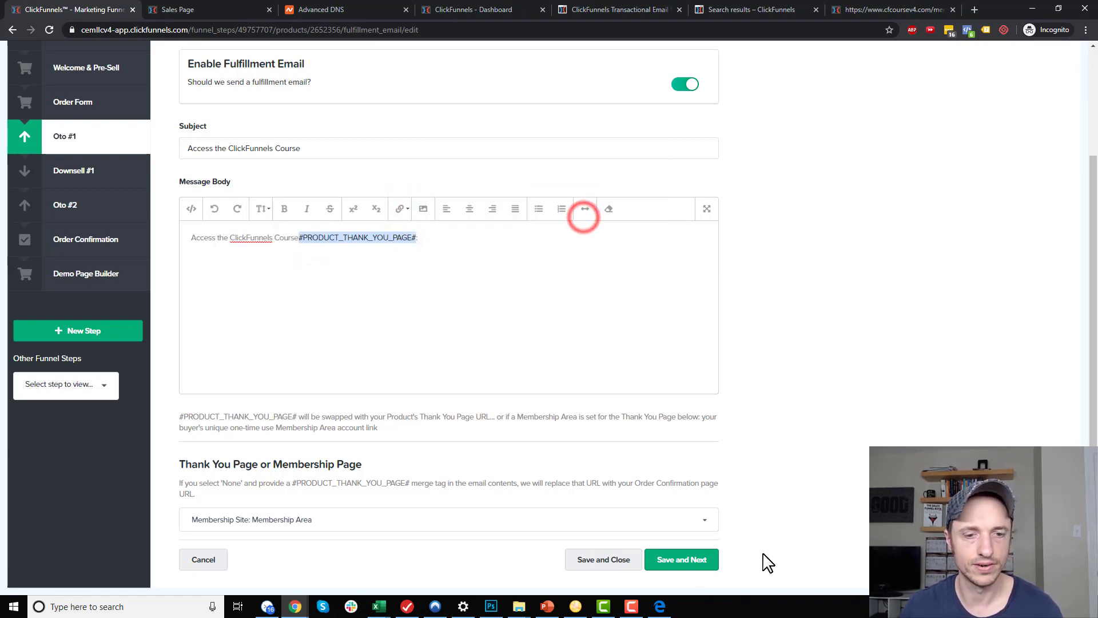
left_click(604, 560)
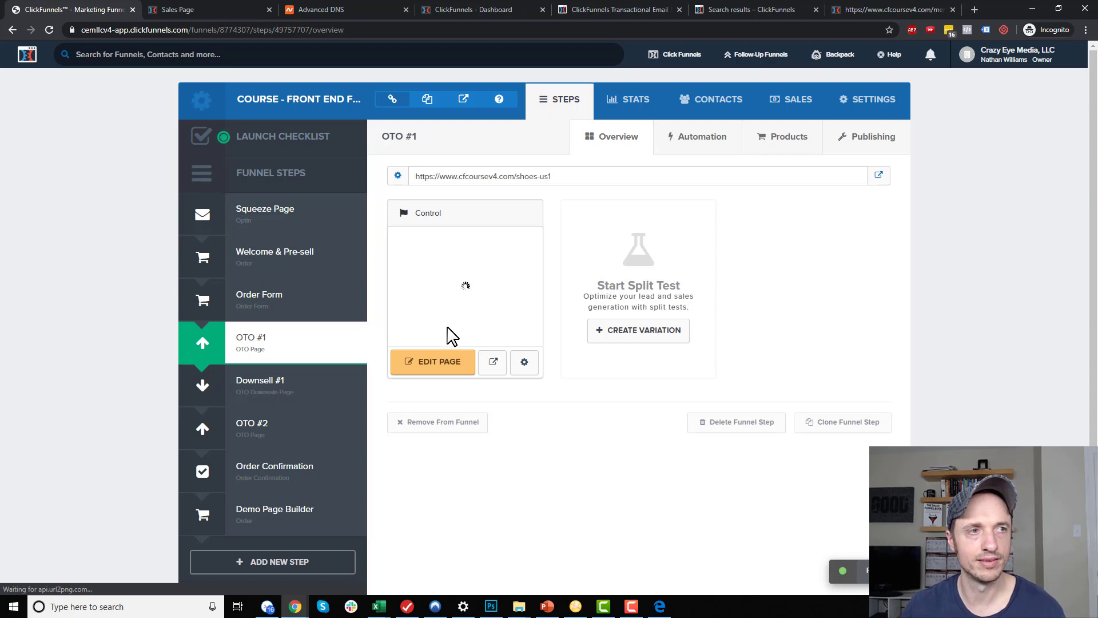
mouse_move(683, 57)
left_click(685, 81)
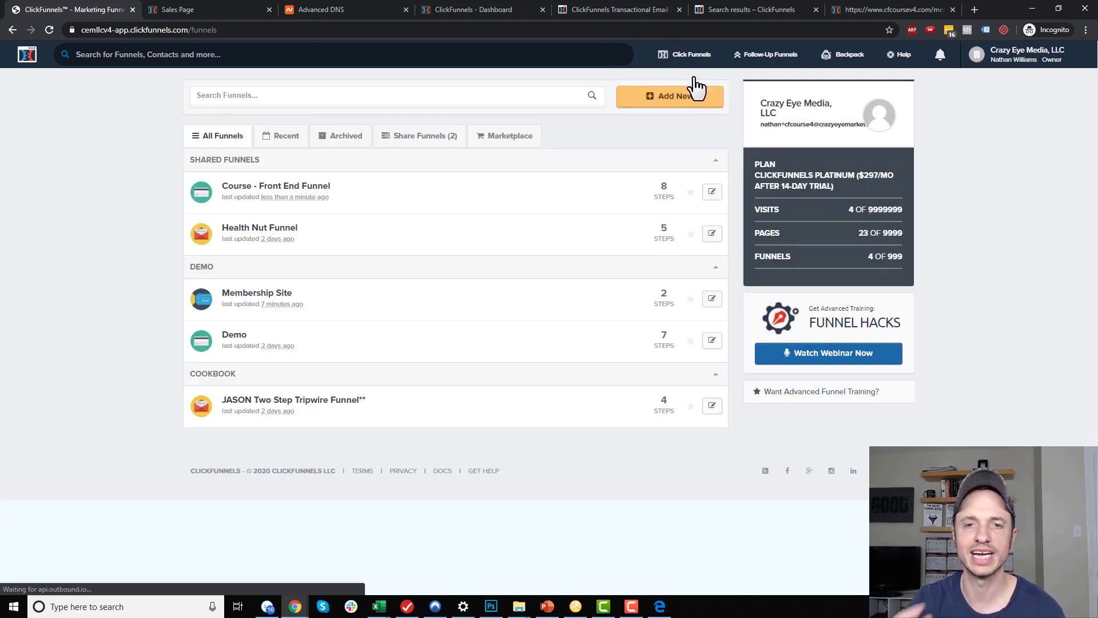